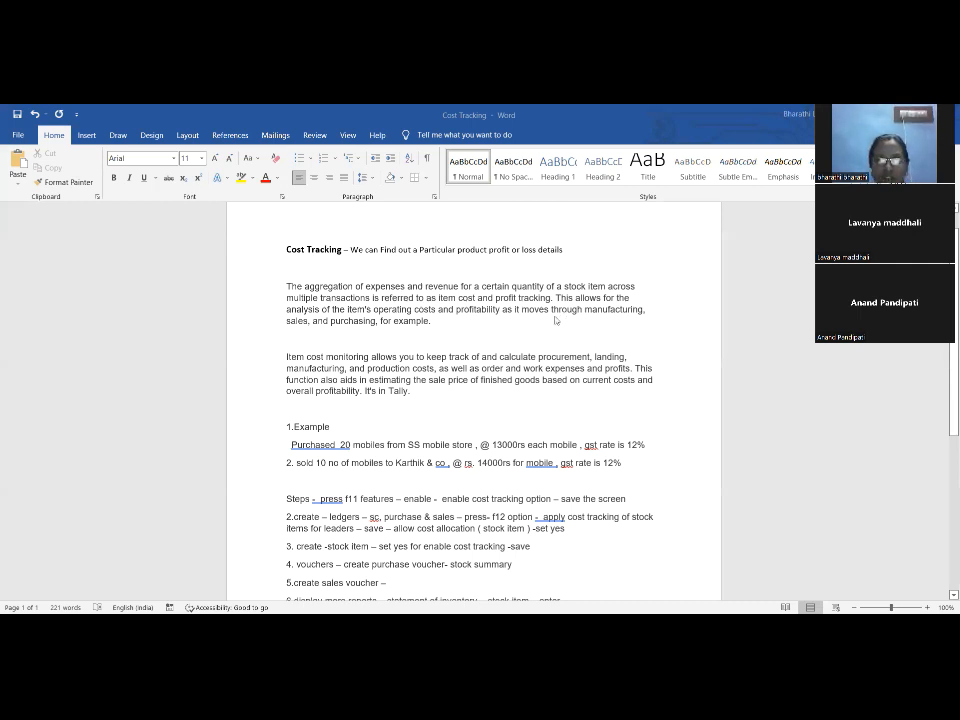
Read through the cost tracking notes, covering the purchase and sales example and the listed steps.
scroll(476, 404, down, 2)
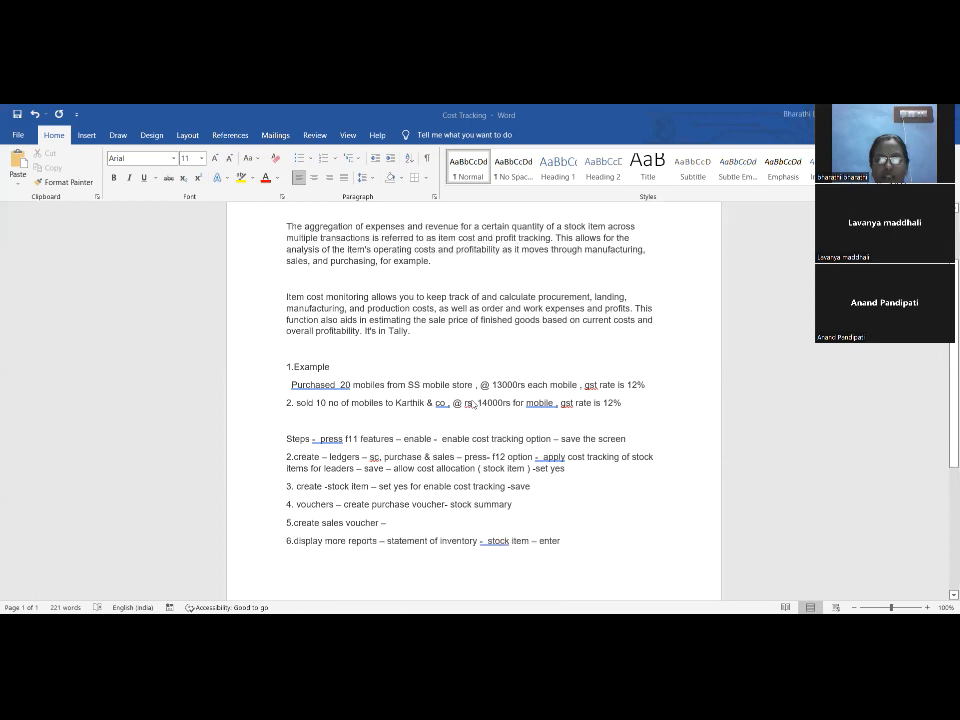
scroll(475, 404, down, 1)
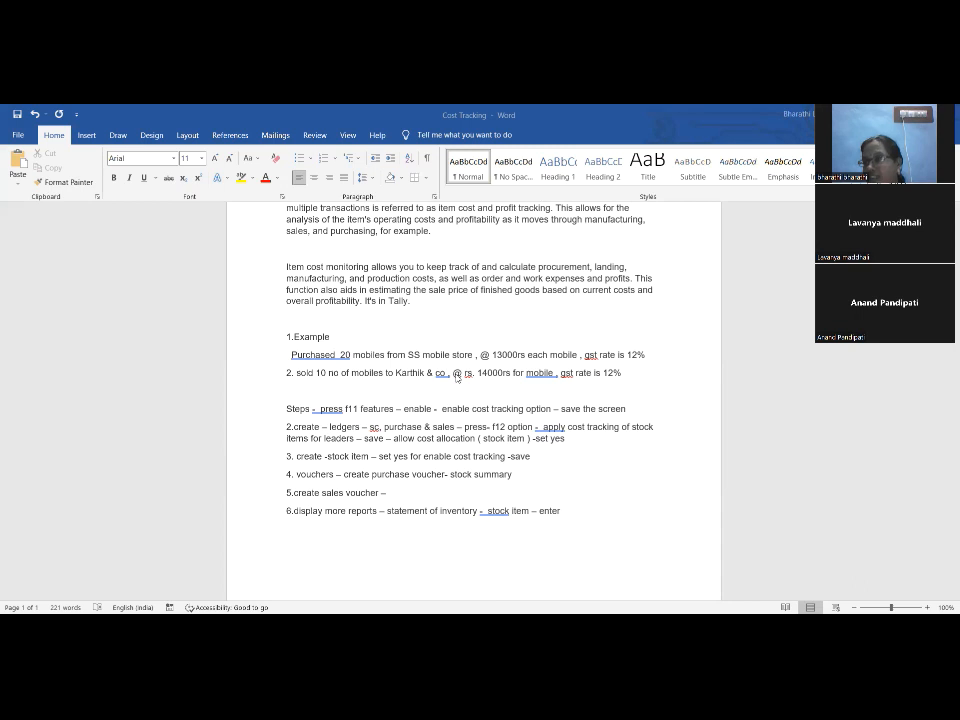
scroll(363, 273, up, 2)
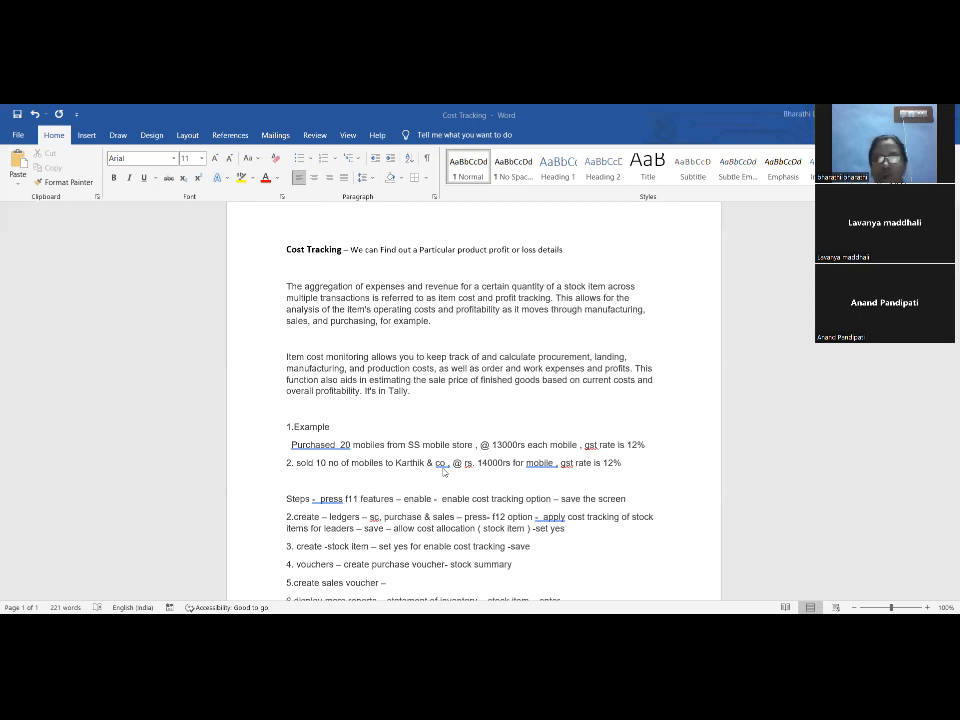
scroll(444, 471, down, 2)
scroll(441, 470, down, 1)
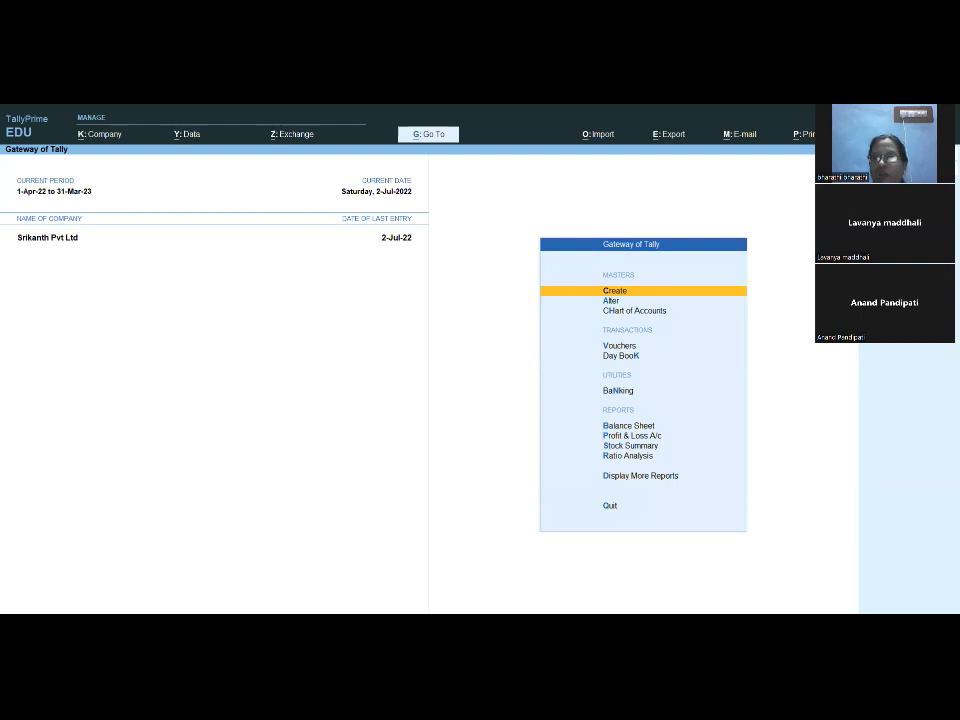
Switch to TallyPrime, shut the company Srikanth Pvt Ltd and open Youngminds - (from 1-Apr-22).
key(F3)
key(Up)
key(Return)
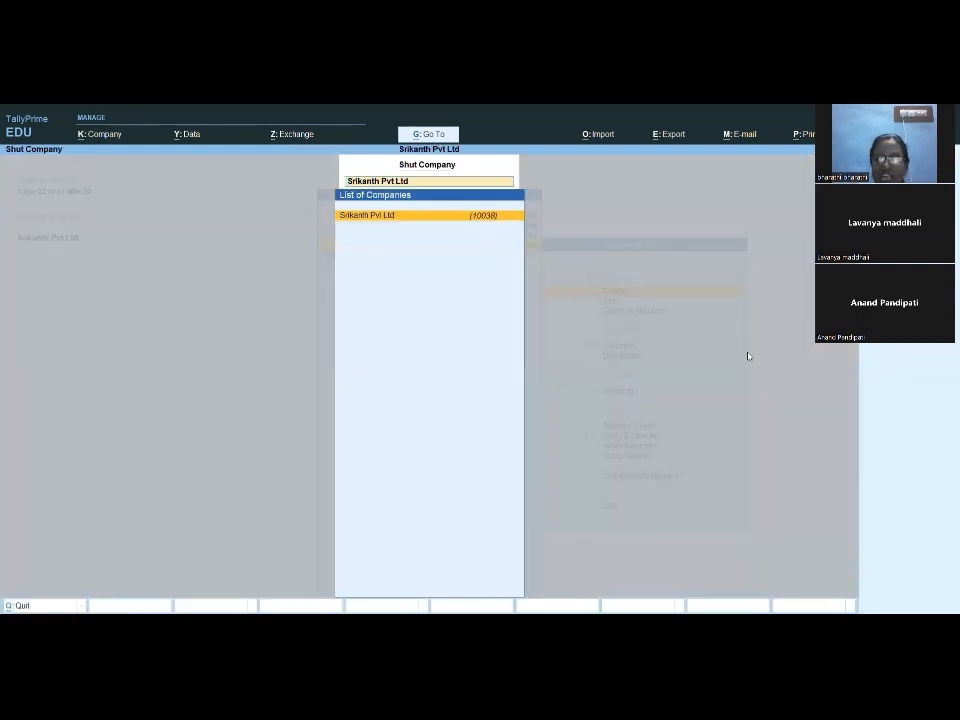
key(Return)
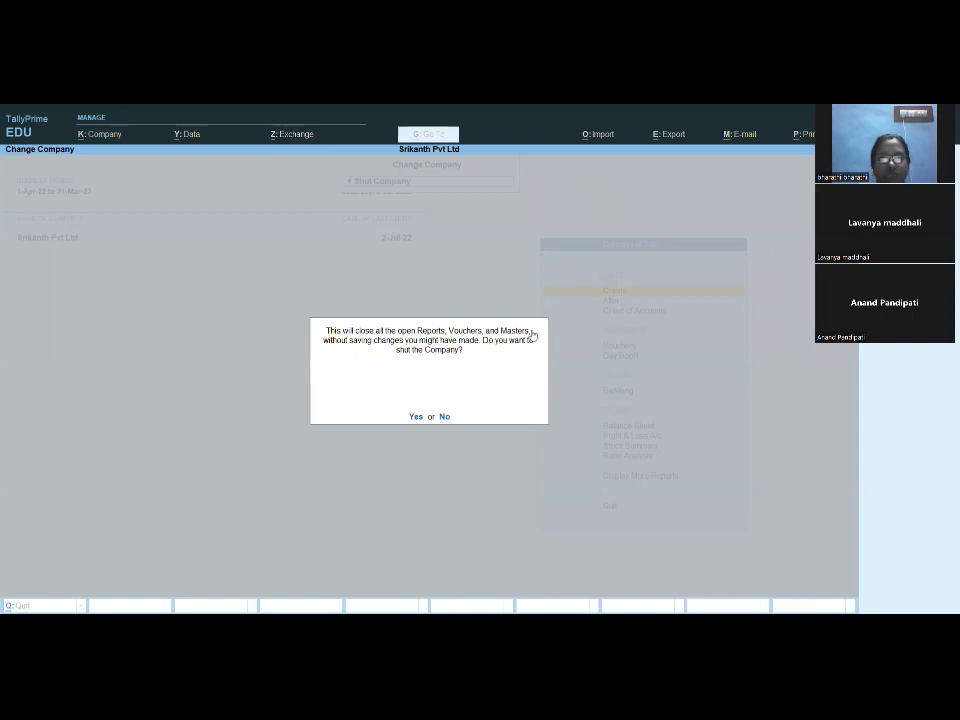
key(y)
text(yo)
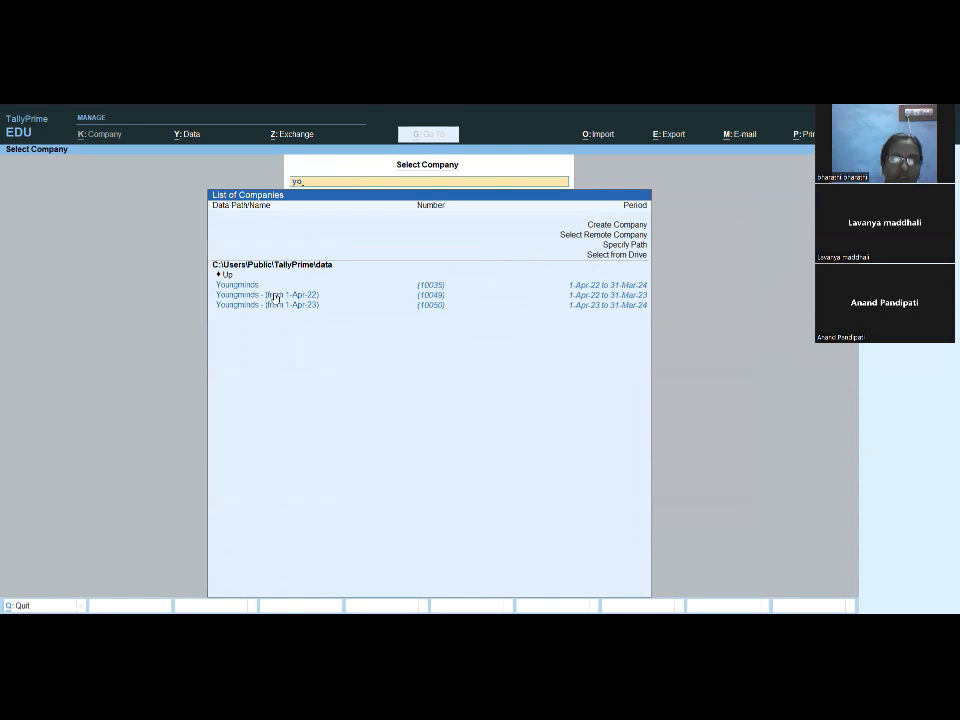
click(272, 297)
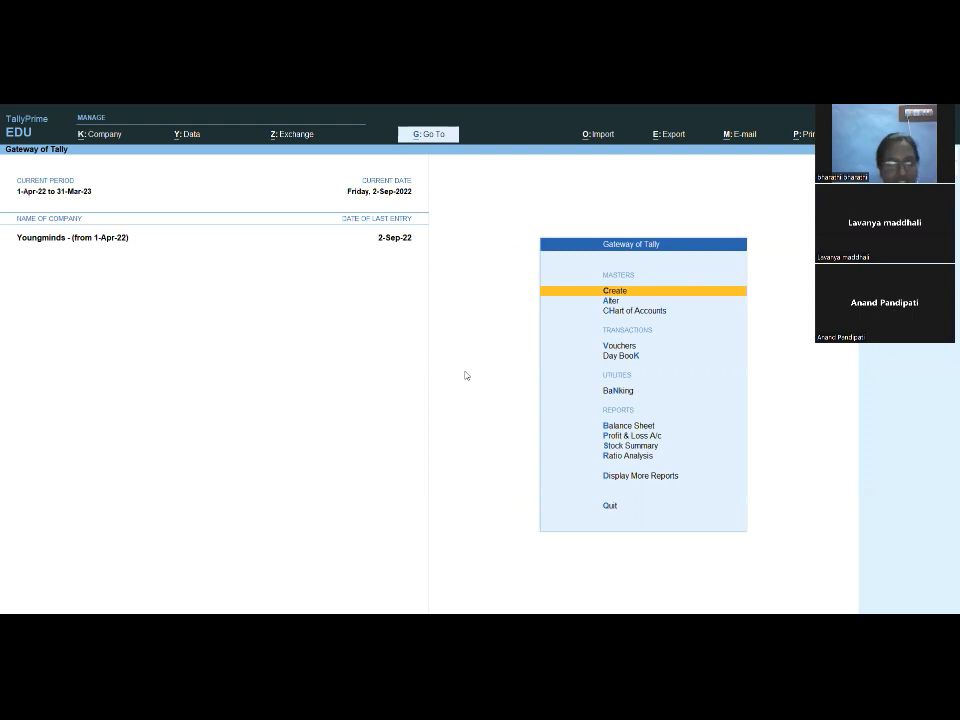
Set Enable Cost Tracking to Yes in the company's inventory features.
key(F11)
key(Down)
key(Down)
key(Down)
key(Down)
key(Down)
key(Down)
key(Down)
key(Down)
key(Down)
key(Down)
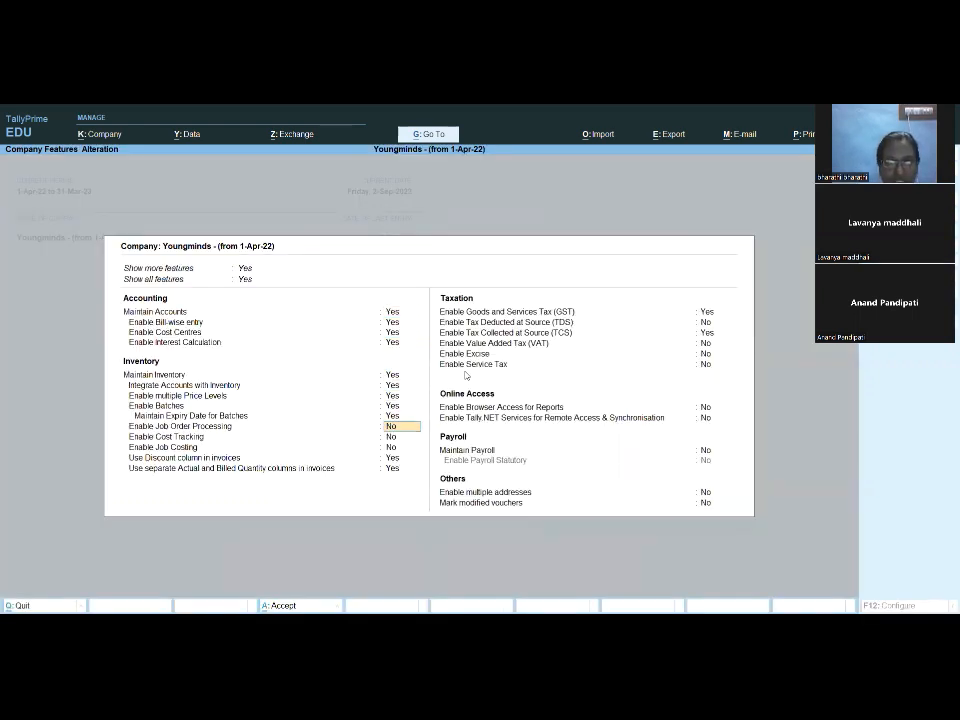
key(Down)
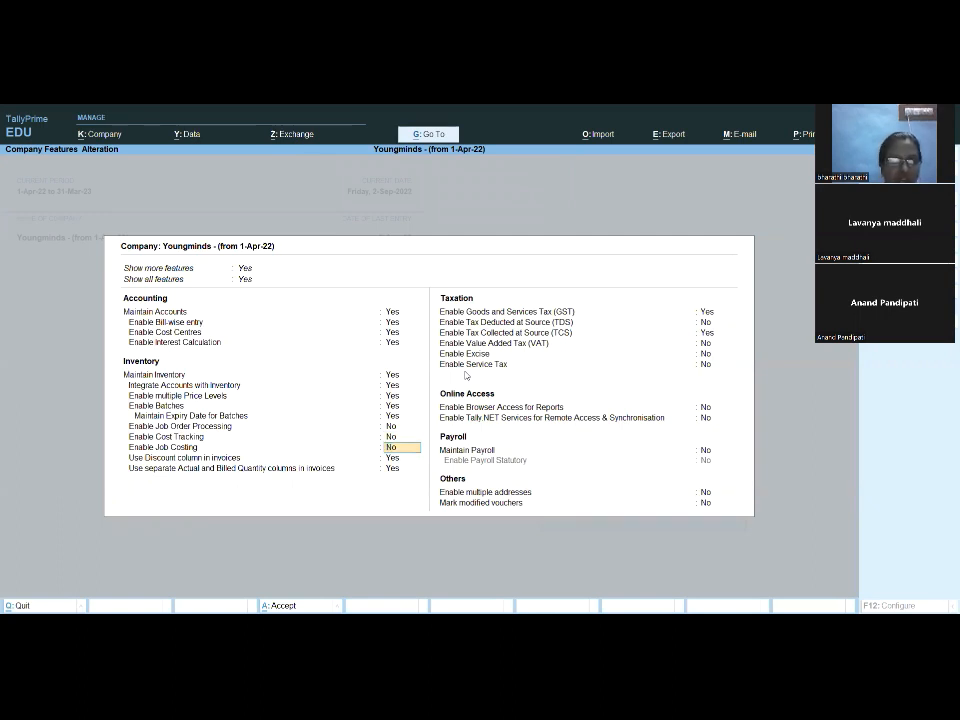
key(Up)
text(yes)
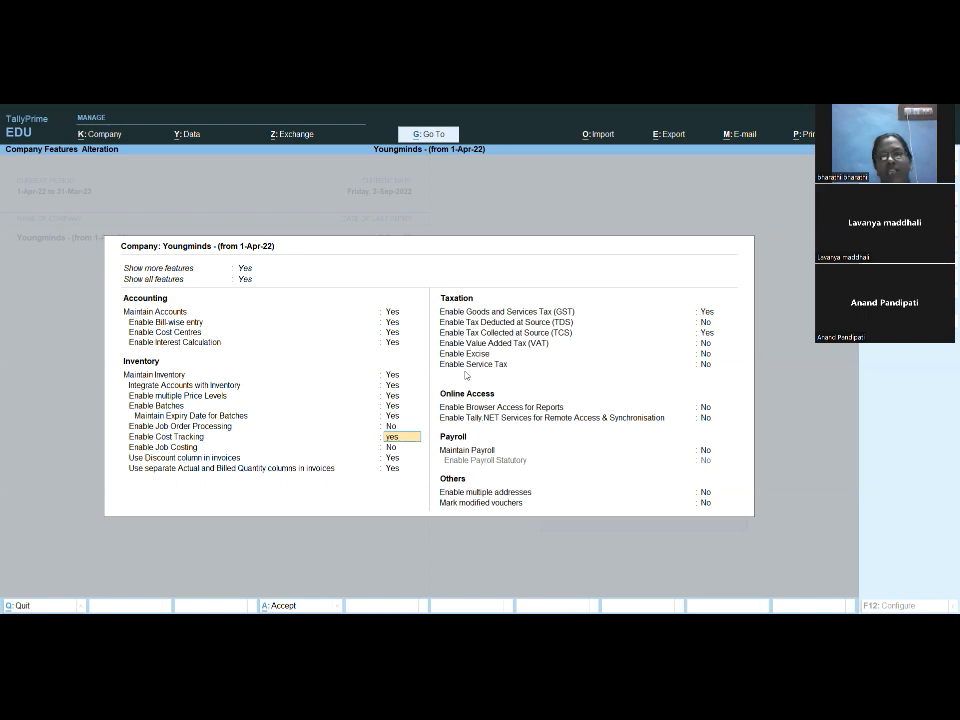
Accept the existing company GST details and save the company features.
key(Return)
key(Return)
key(Return)
key(Return)
key(Return)
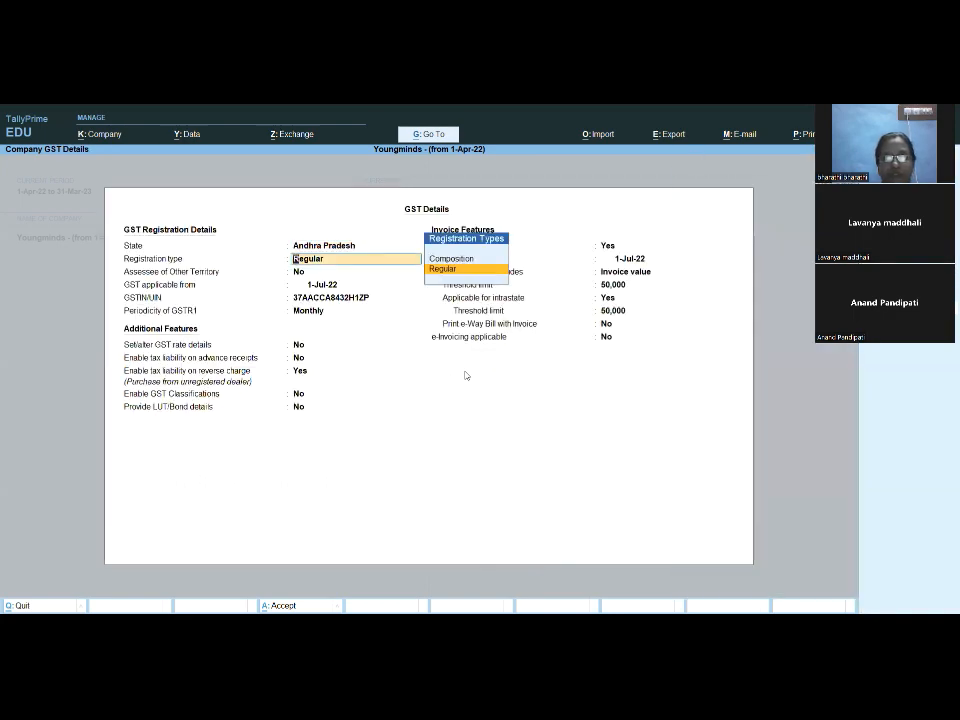
key(ctrl+a)
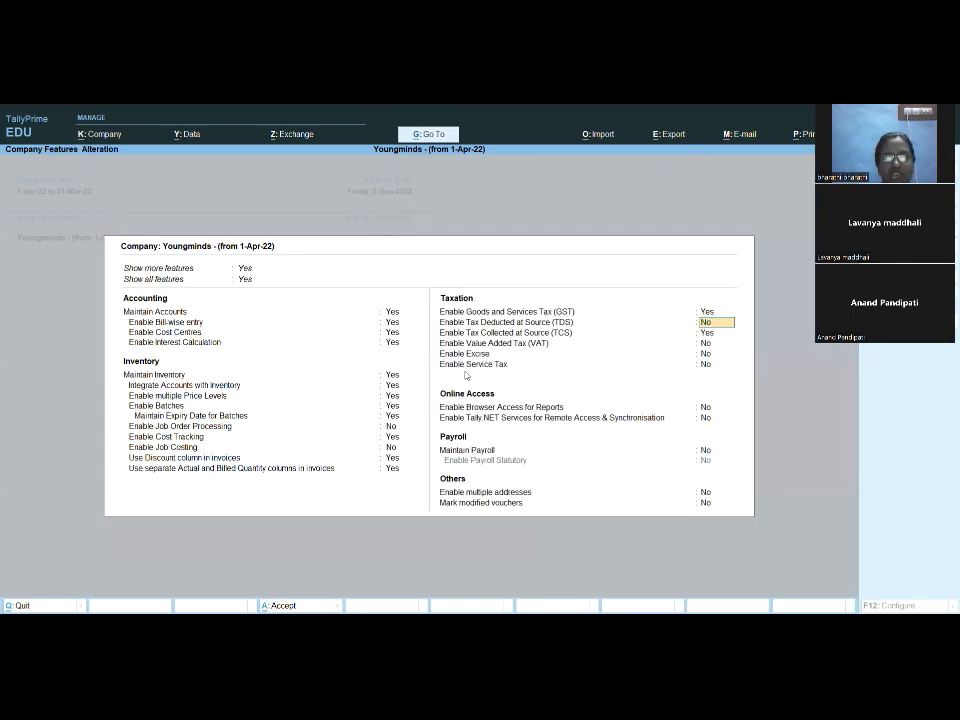
key(ctrl+a)
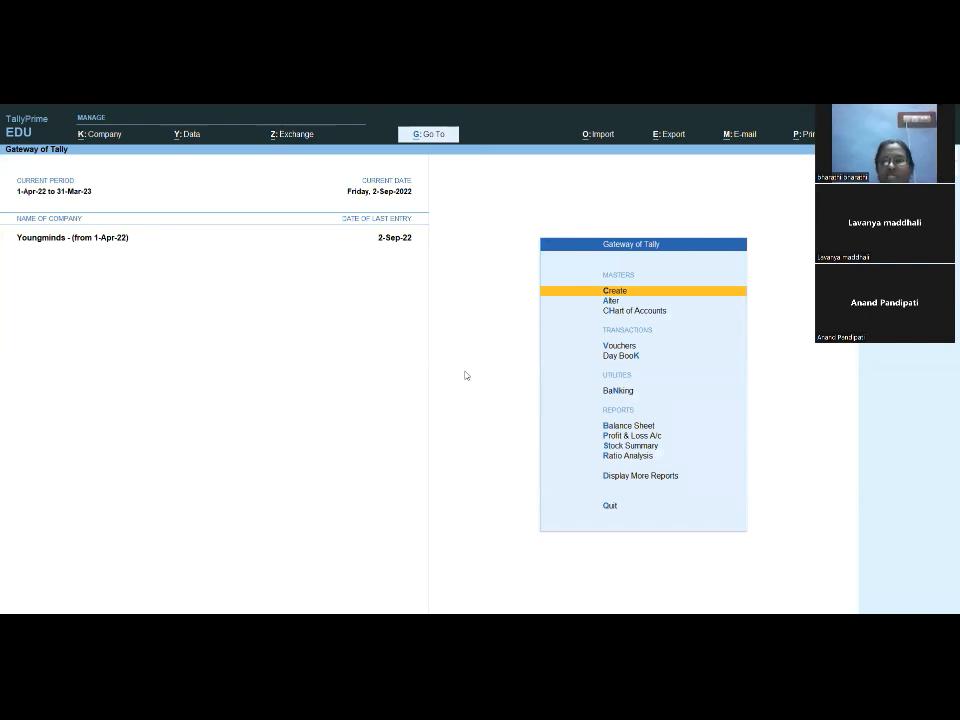
Start creating a new ledger and try to name it Ss & Co.
key(Return)
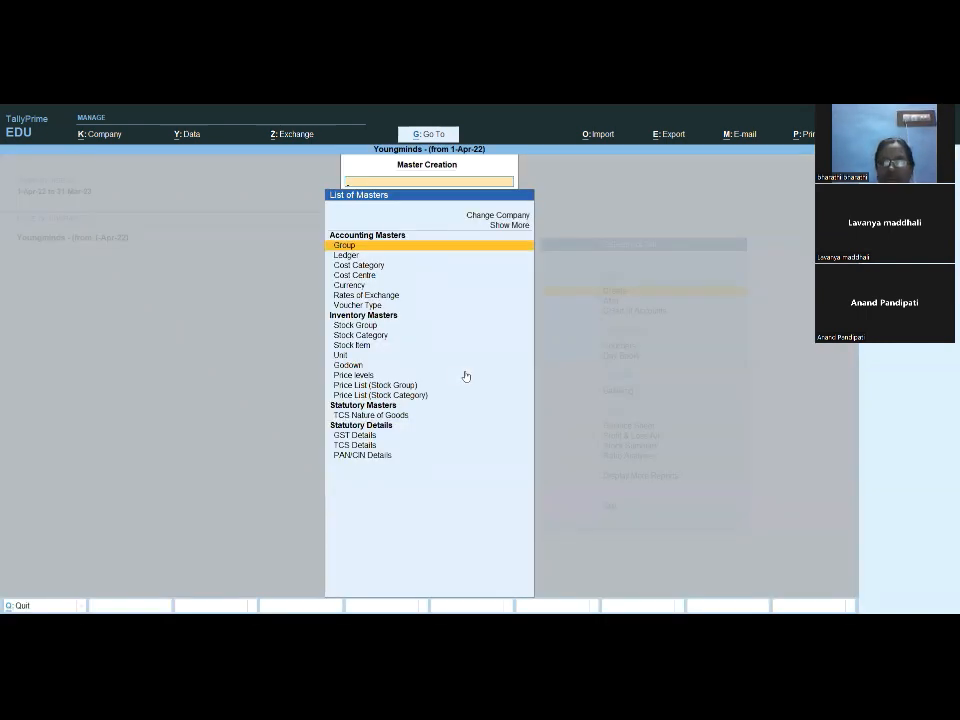
key(Down)
key(Return)
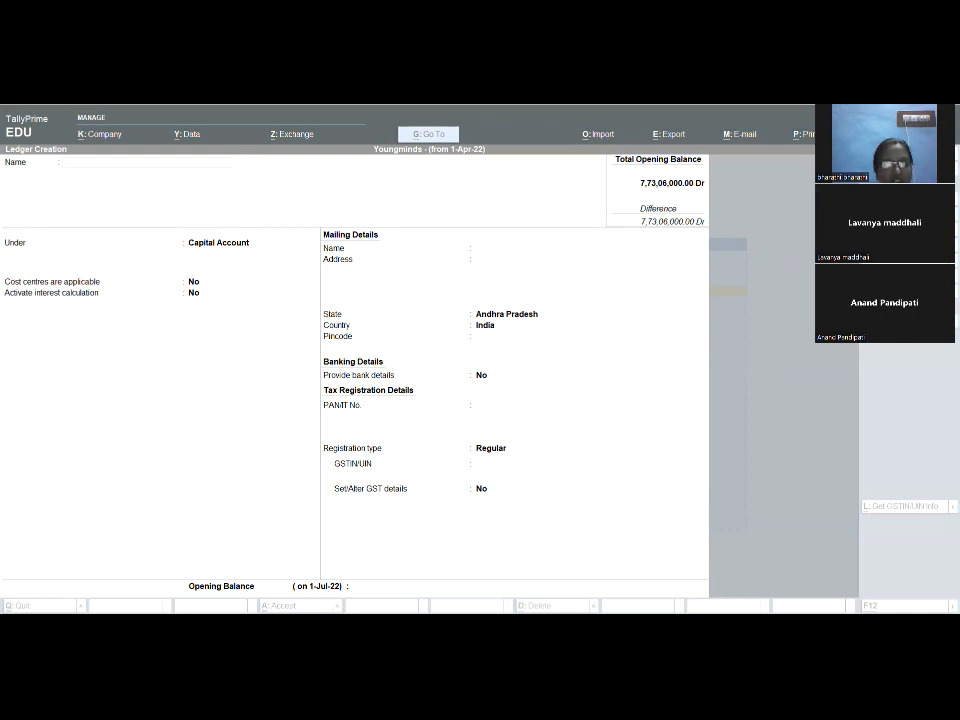
click(497, 489)
text(Ss & Co)
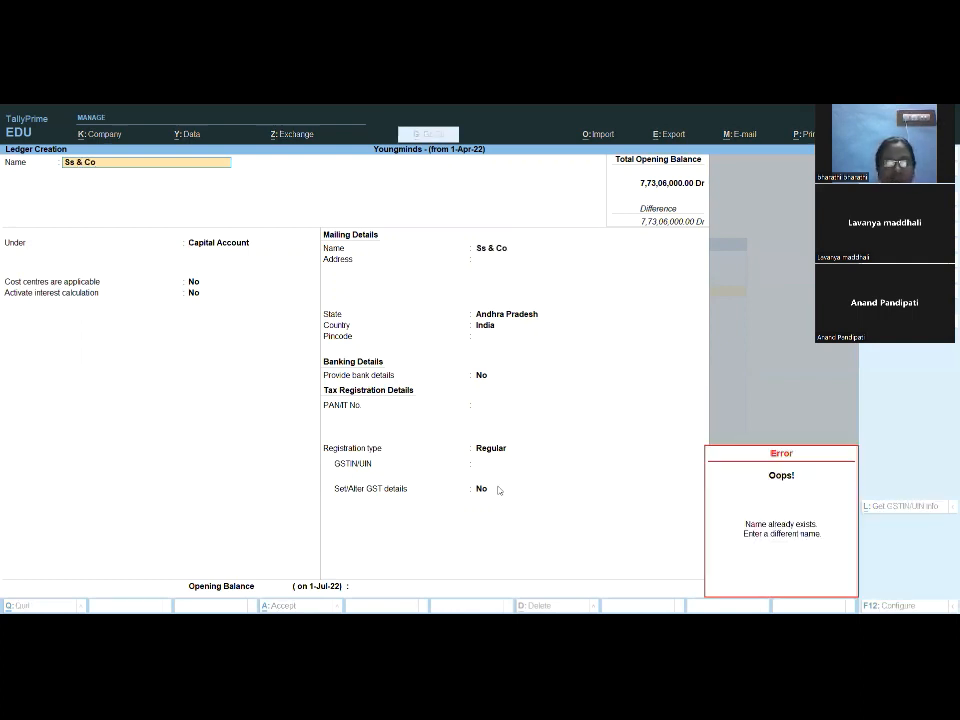
key(Escape)
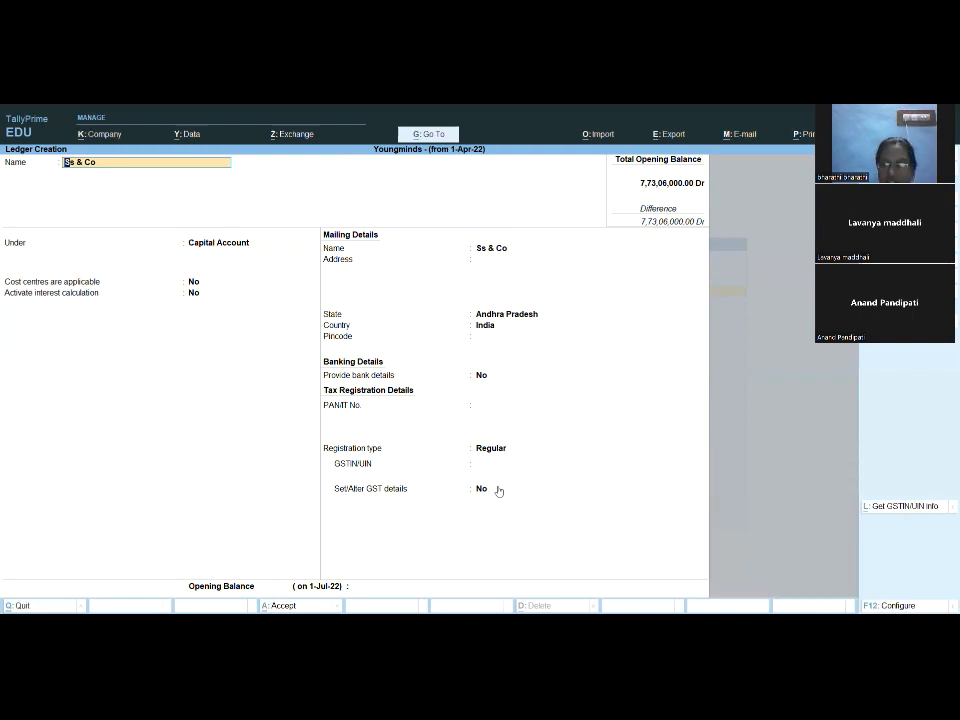
key(Return)
key(Escape)
Replace the new ledger's name with Sc & Co.
key(BackSpace)
key(BackSpace)
key(BackSpace)
key(BackSpace)
key(BackSpace)
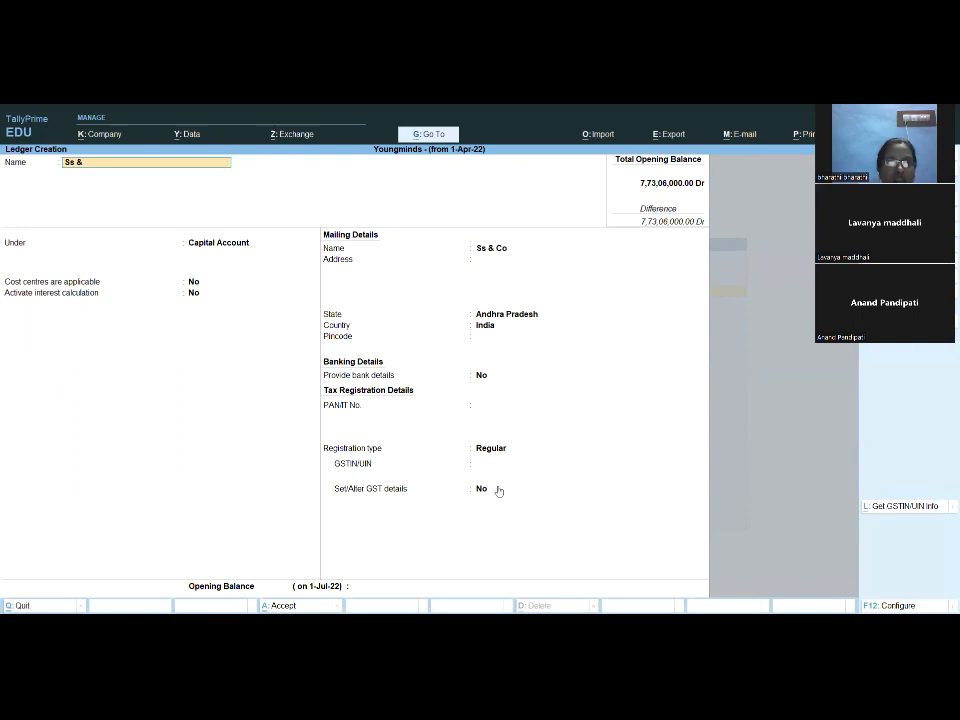
key(BackSpace)
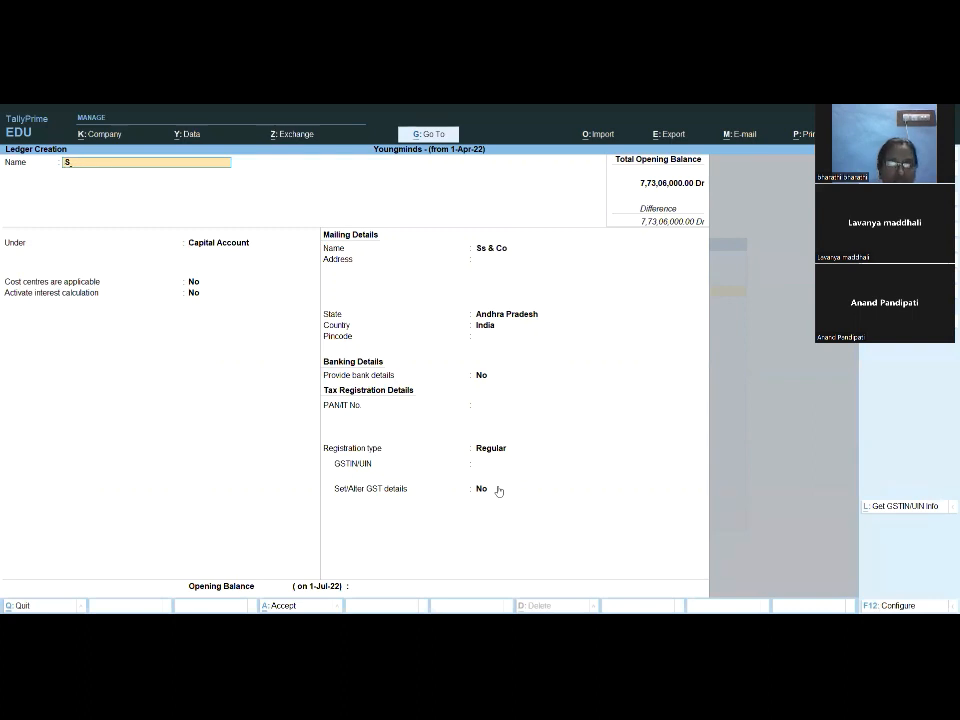
text(c &)
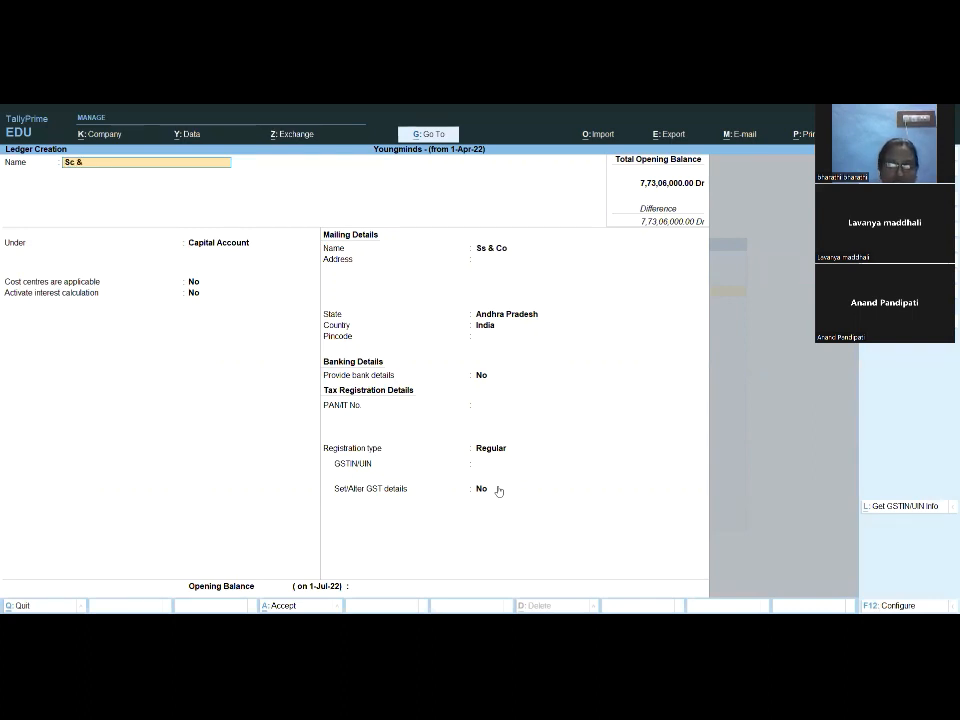
text( Co)
key(Return)
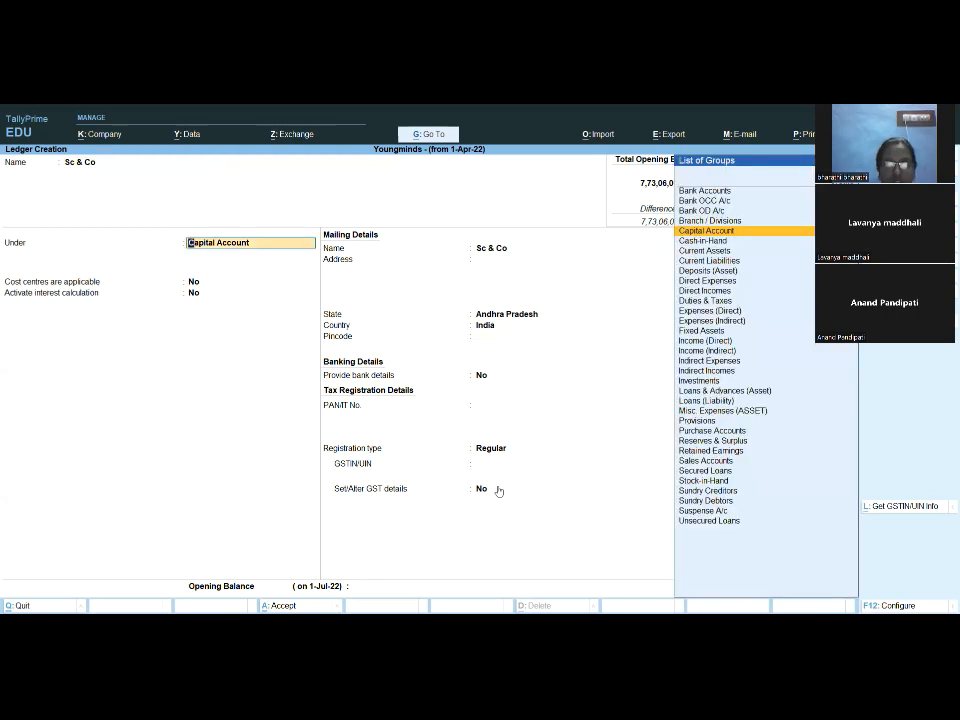
Place the Sc & Co ledger under the Sundry Creditors group.
text(s)
key(Down)
key(Down)
key(Down)
key(Down)
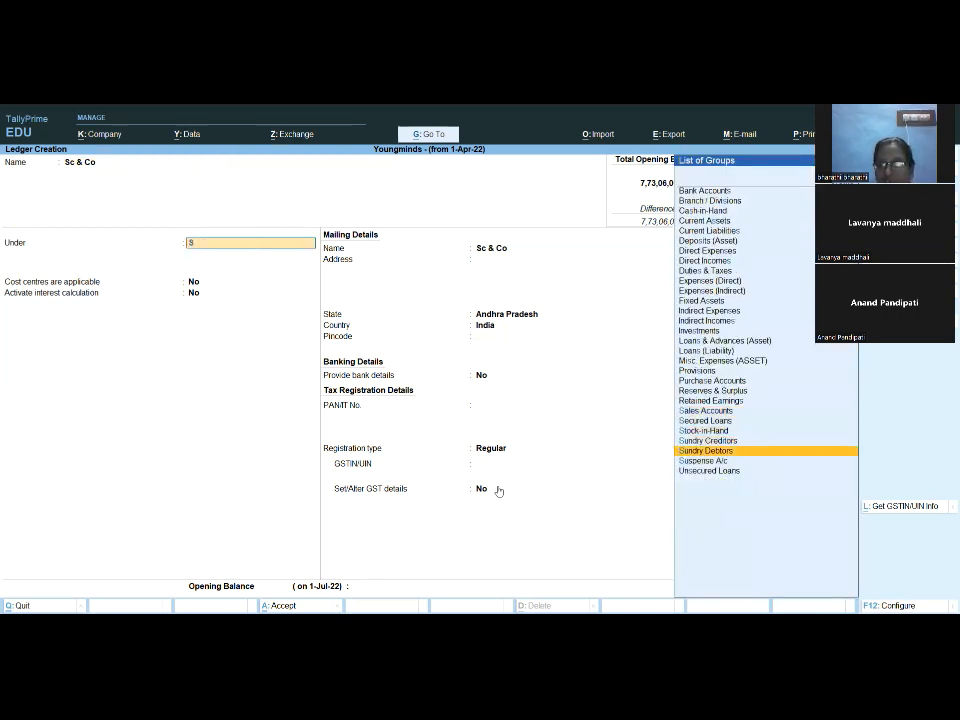
key(Up)
key(Return)
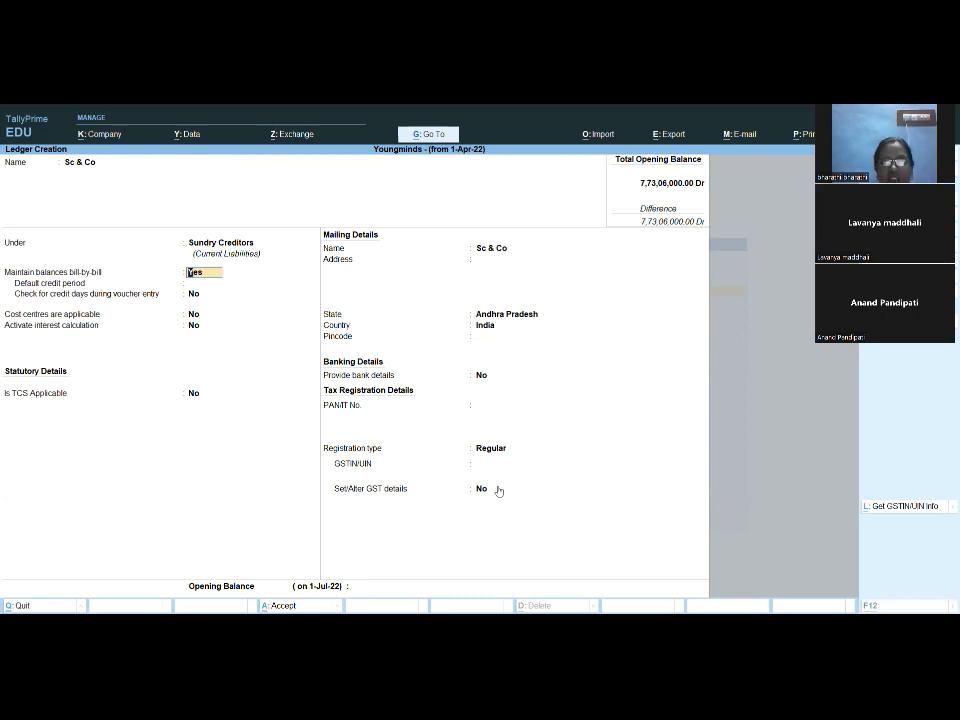
Set the Sc & Co ledger's GST registration type to Unknown and save the ledger.
click(458, 399)
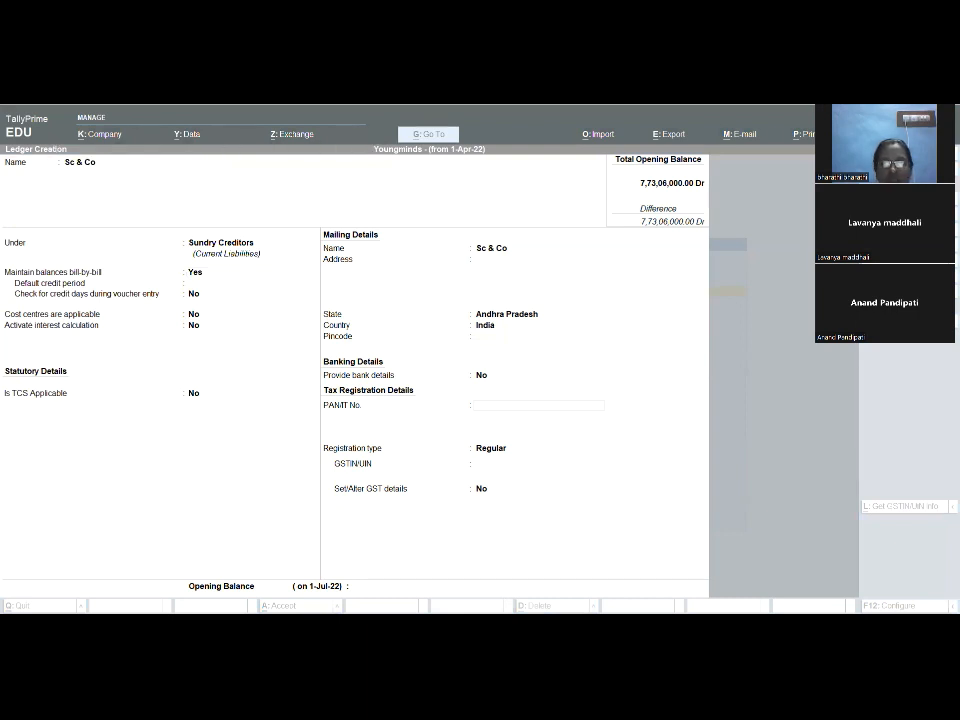
click(669, 439)
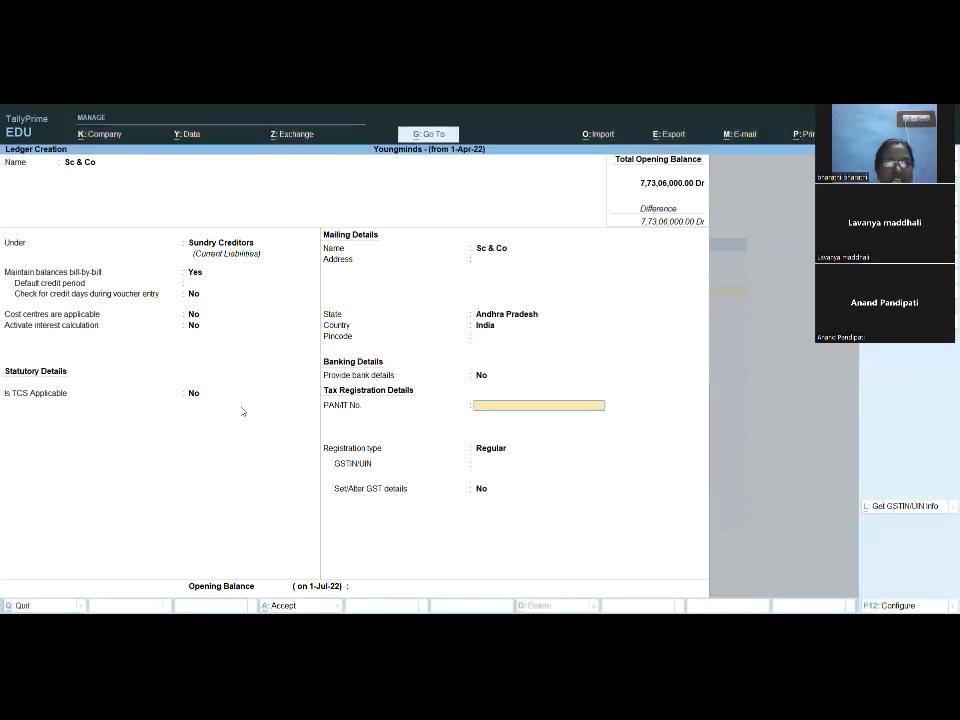
key(Return)
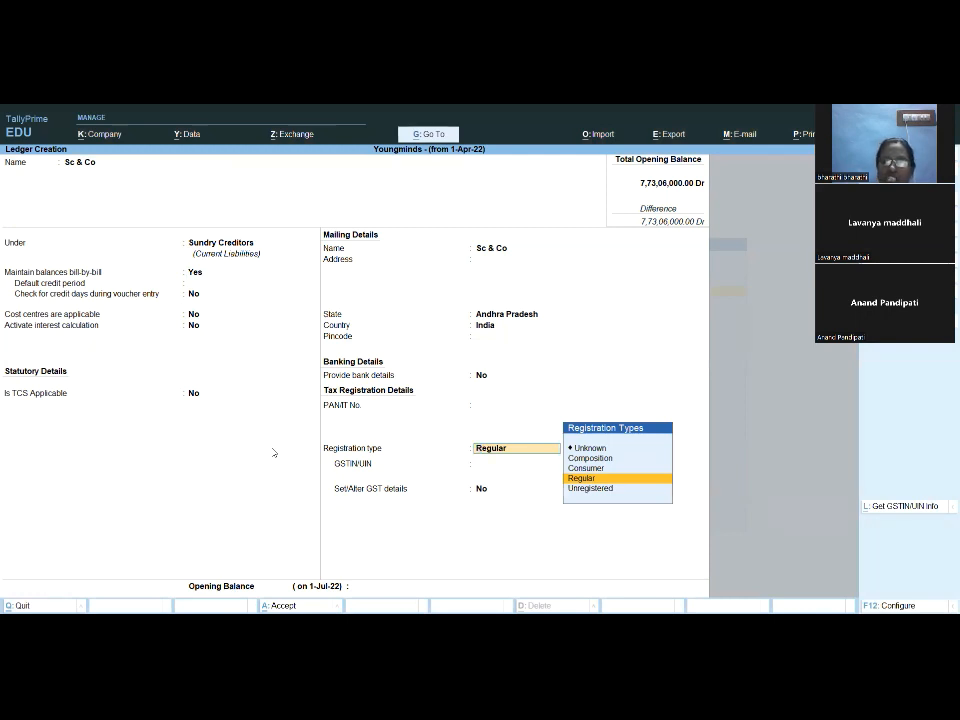
key(Up)
key(Up)
key(Up)
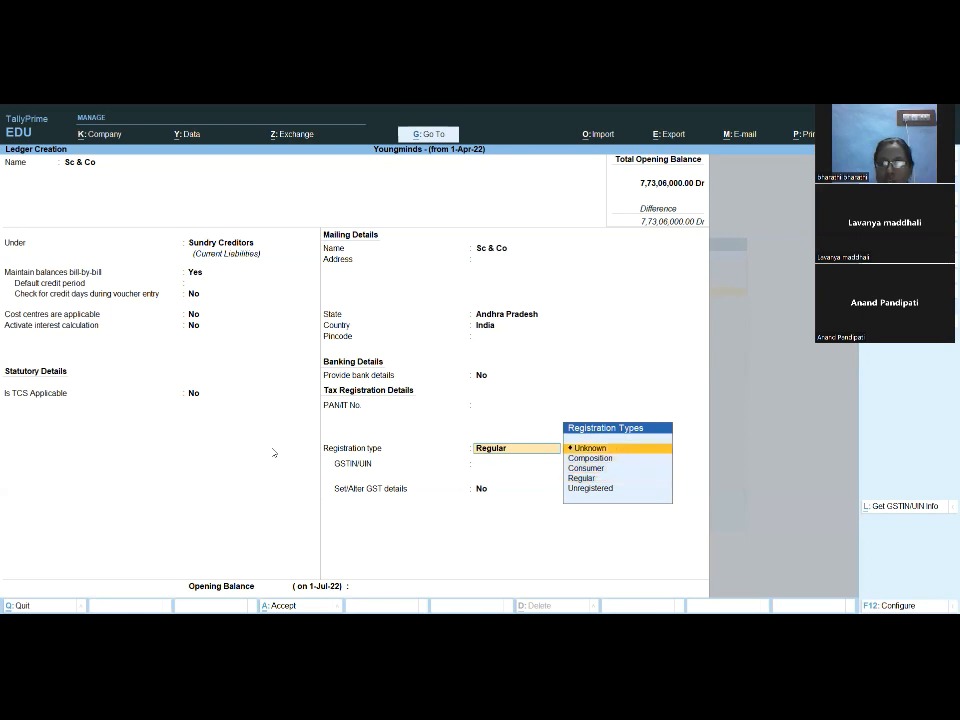
key(Return)
key(Return)
key(Return)
key(Return)
key(Return)
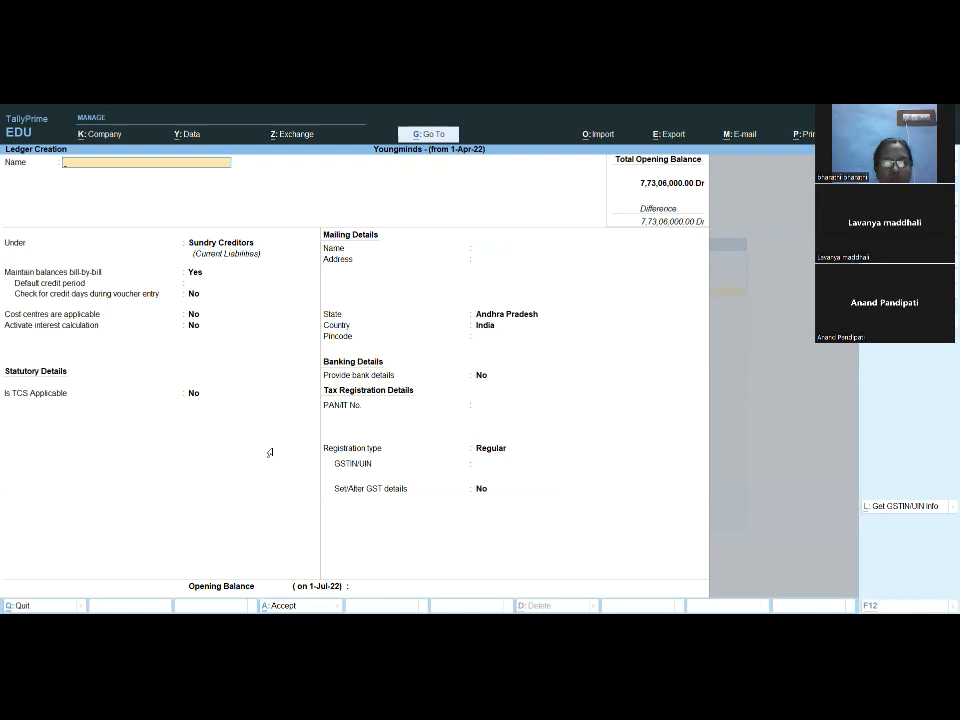
Create and save a ledger named Karthik & Co under the Sundry Debtors group.
key(Escape)
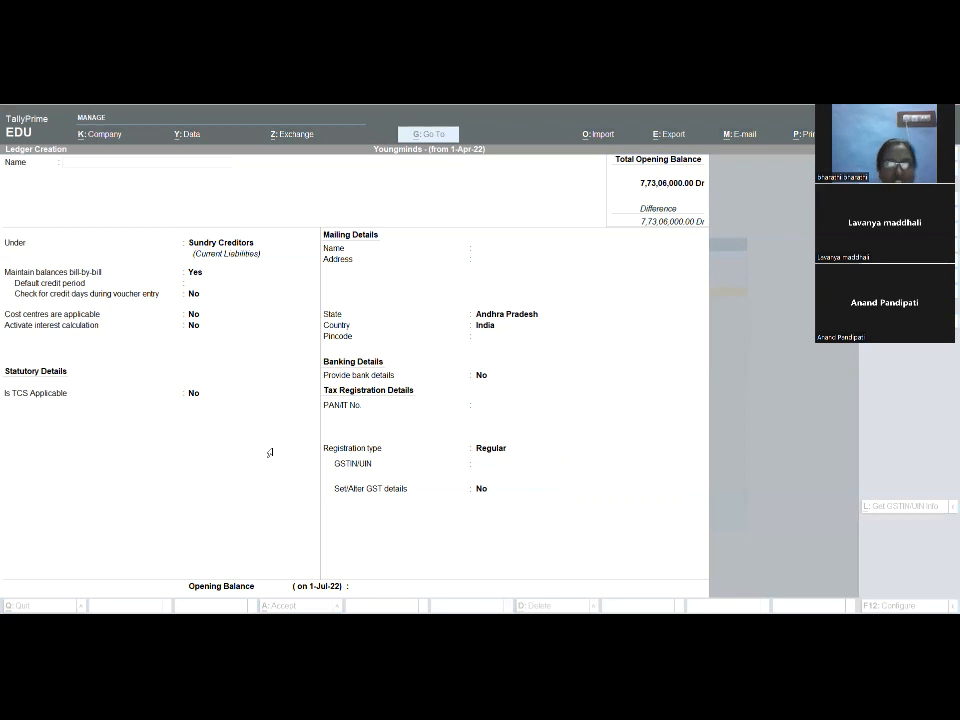
text(Karthik & Co)
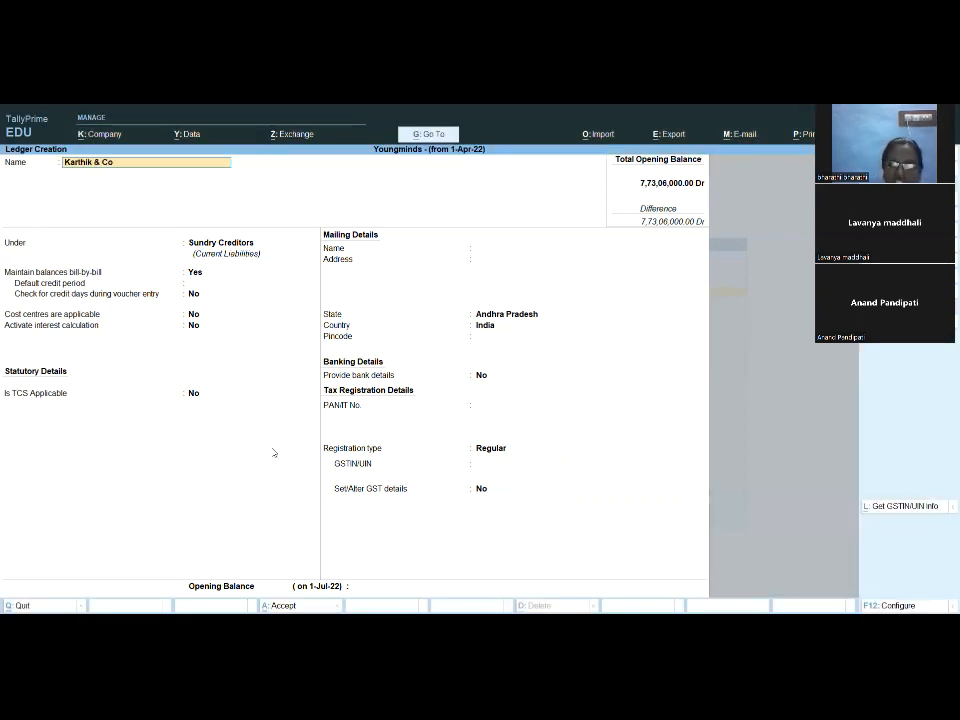
key(Return)
text(S)
key(Down)
key(Down)
key(Down)
key(Down)
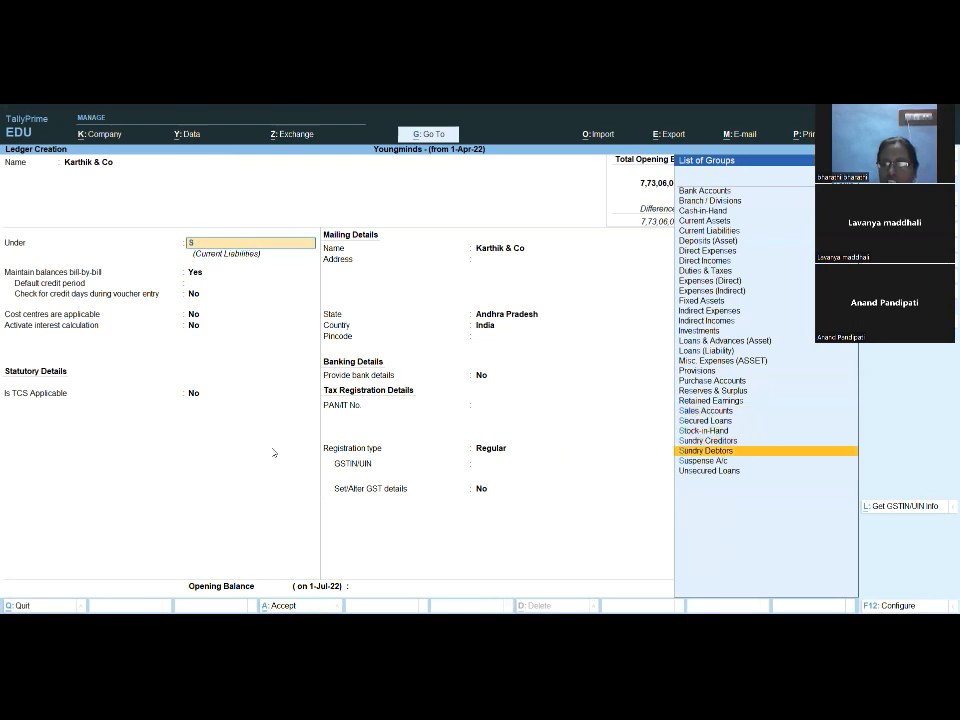
key(Return)
key(Return)
key(ctrl)
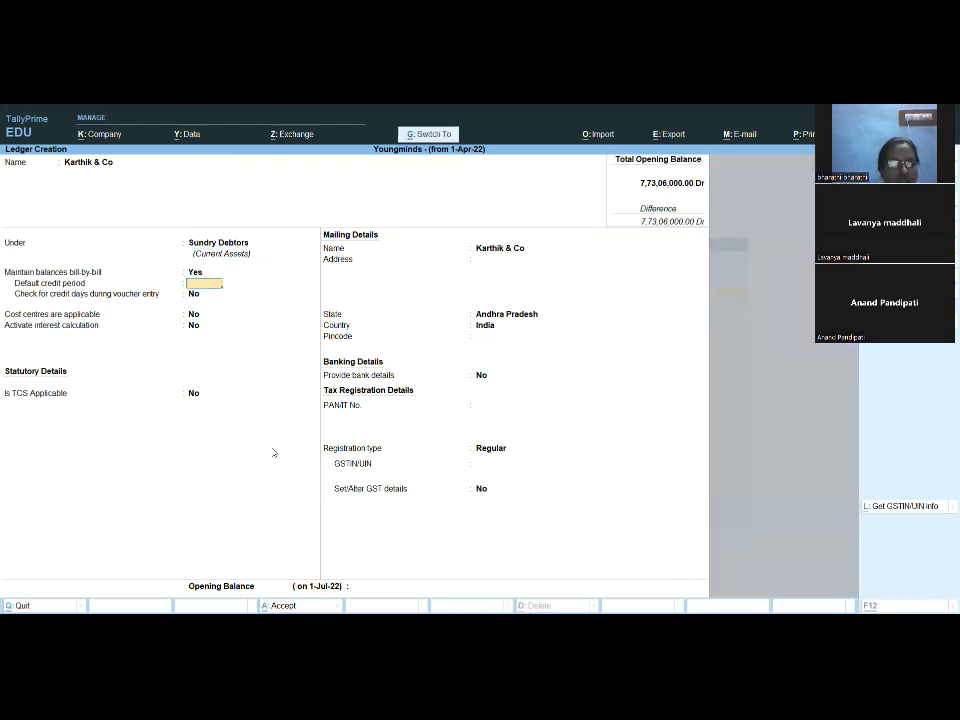
key(ctrl+a)
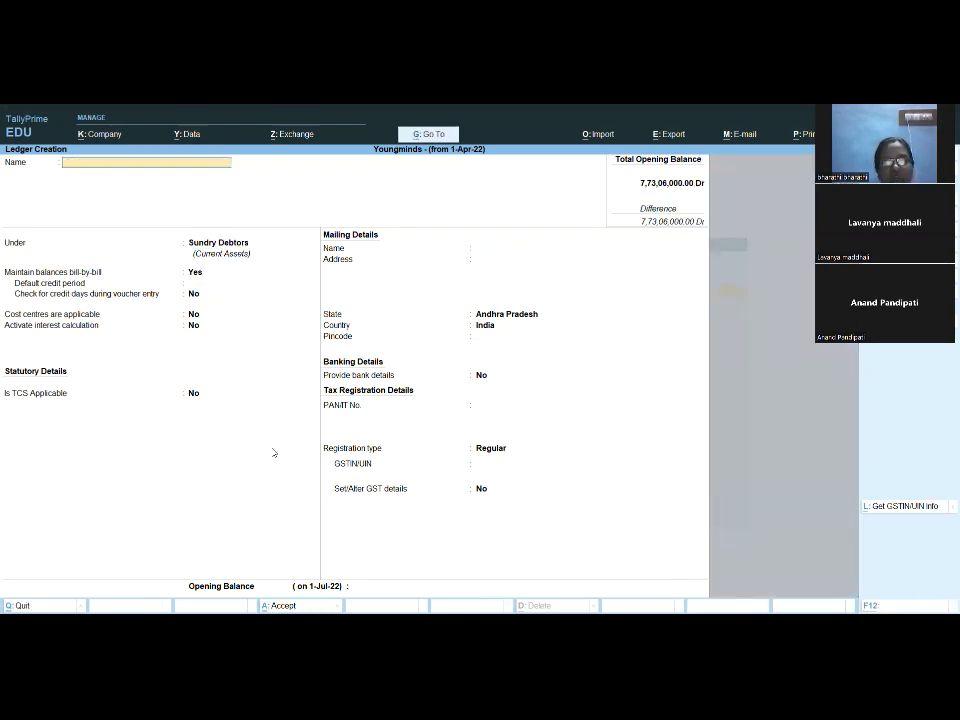
key(alt+Tab)
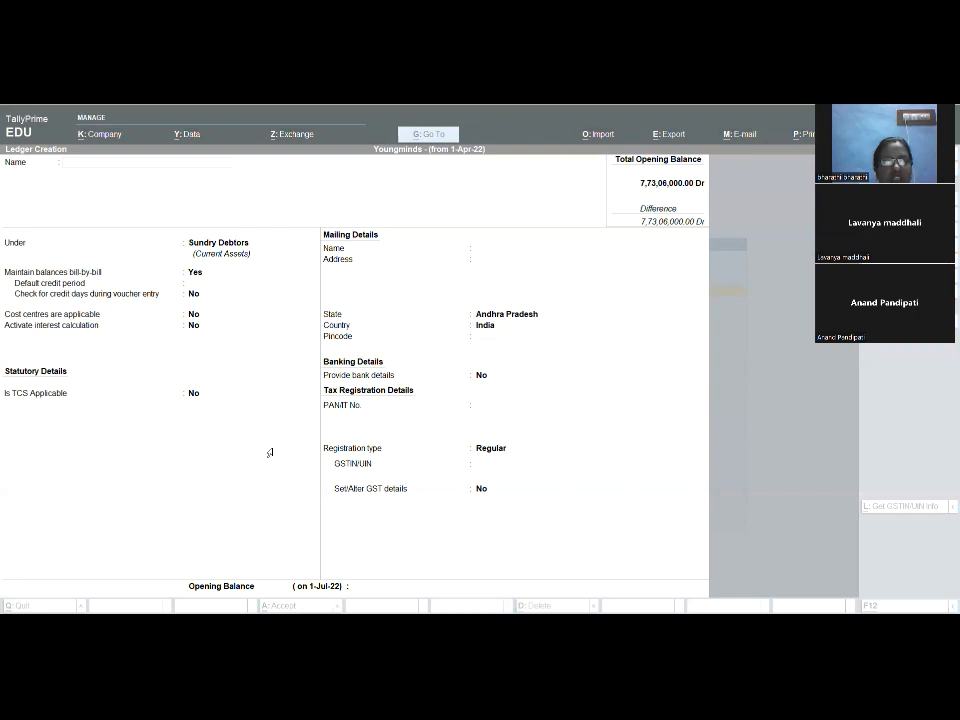
Leave ledger creation and open the Purchase A/c ledger for alteration.
key(Escape)
key(Escape)
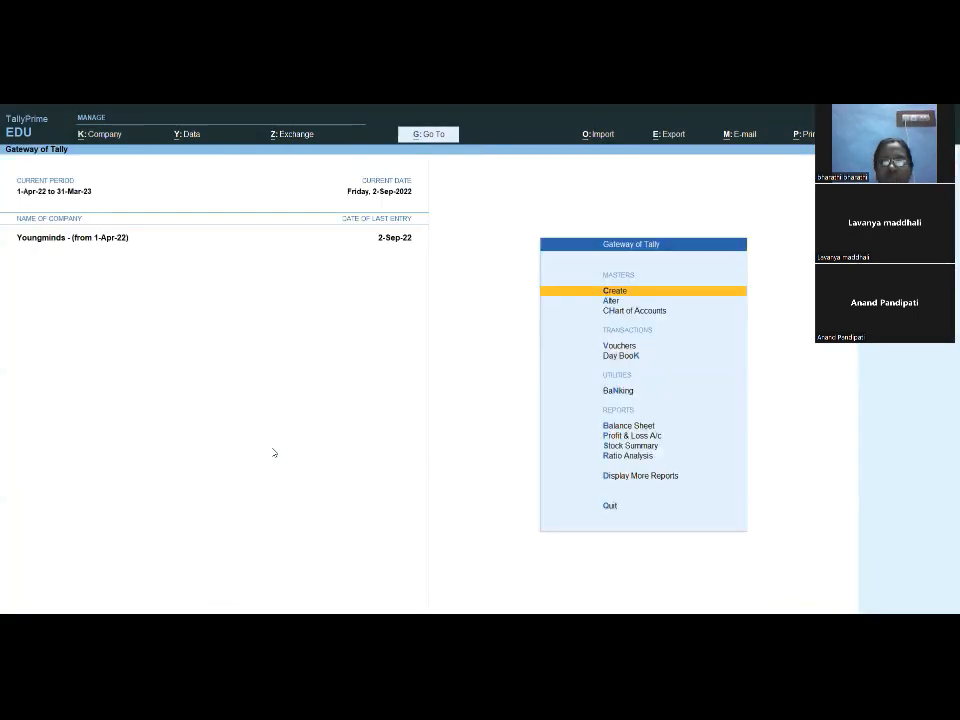
key(Down)
key(Return)
key(Down)
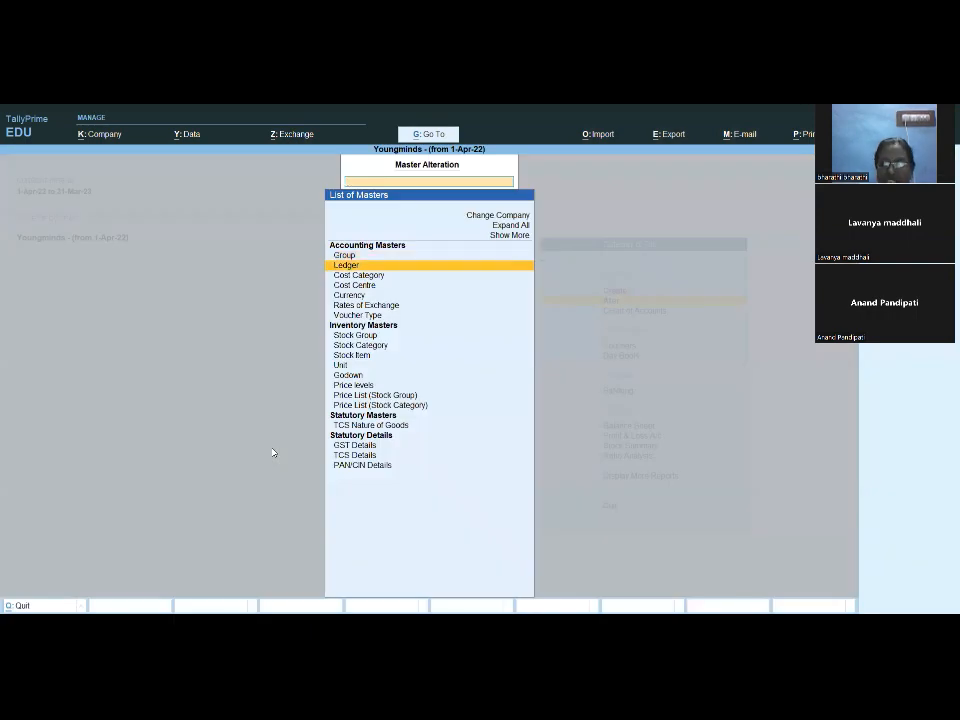
key(Return)
text(Pu)
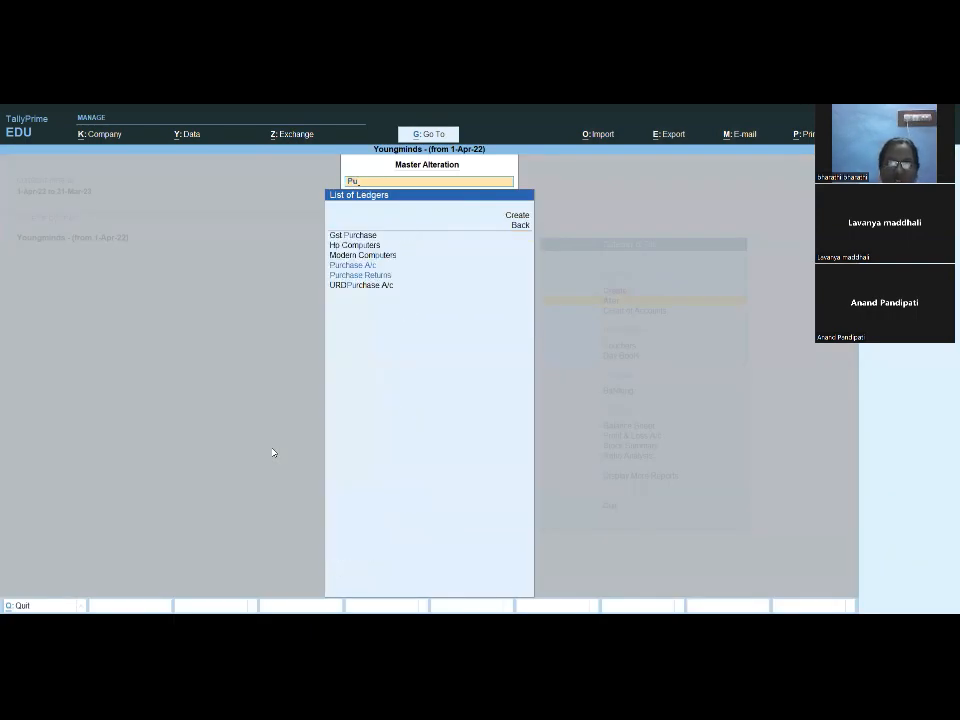
key(Return)
Set Allow cost allocation (stock item) to Yes in the Purchase A/c ledger.
key(Return)
key(Return)
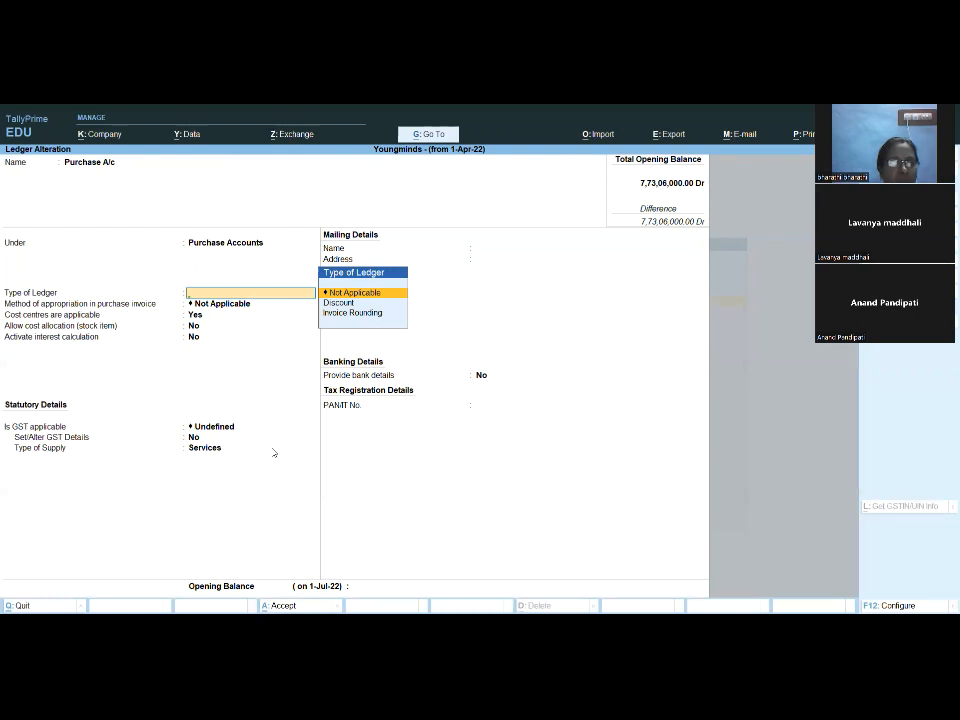
key(Return)
key(Return)
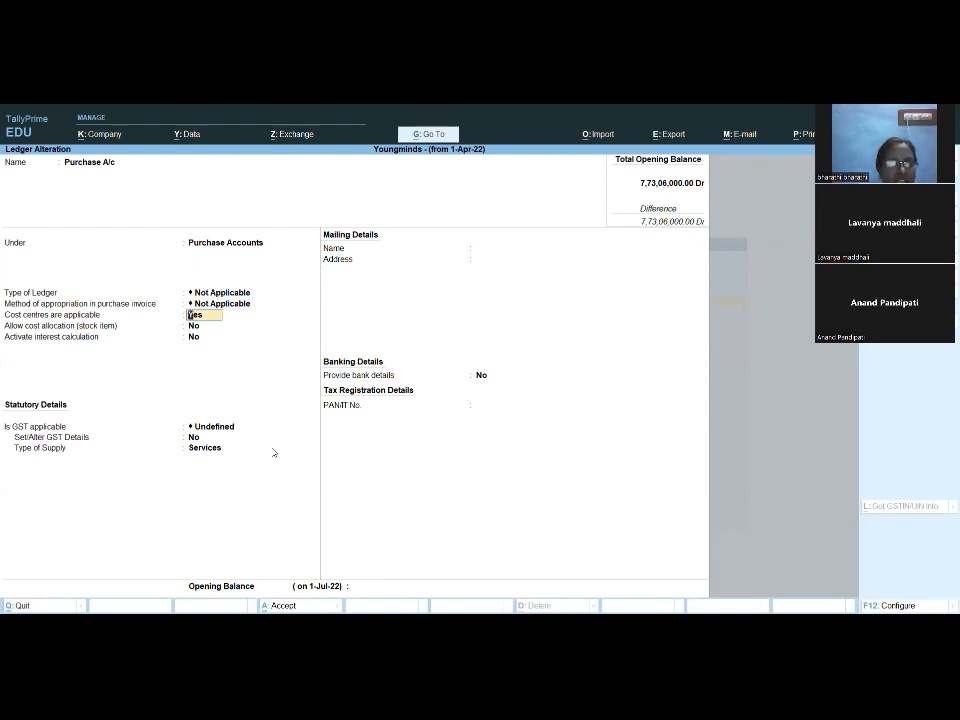
key(ctrl+a)
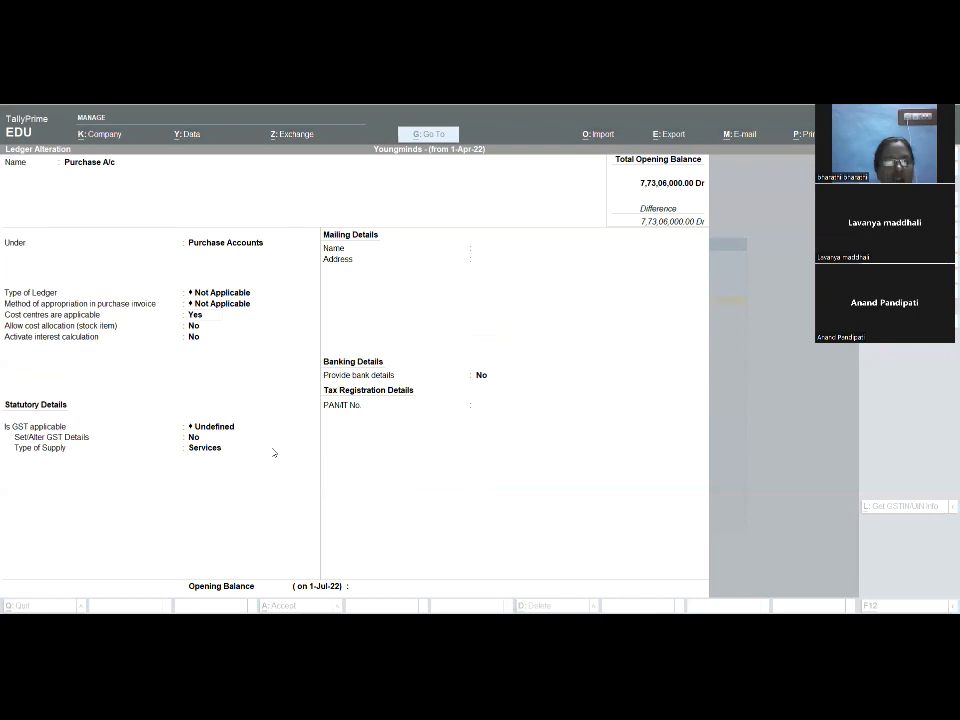
click(274, 453)
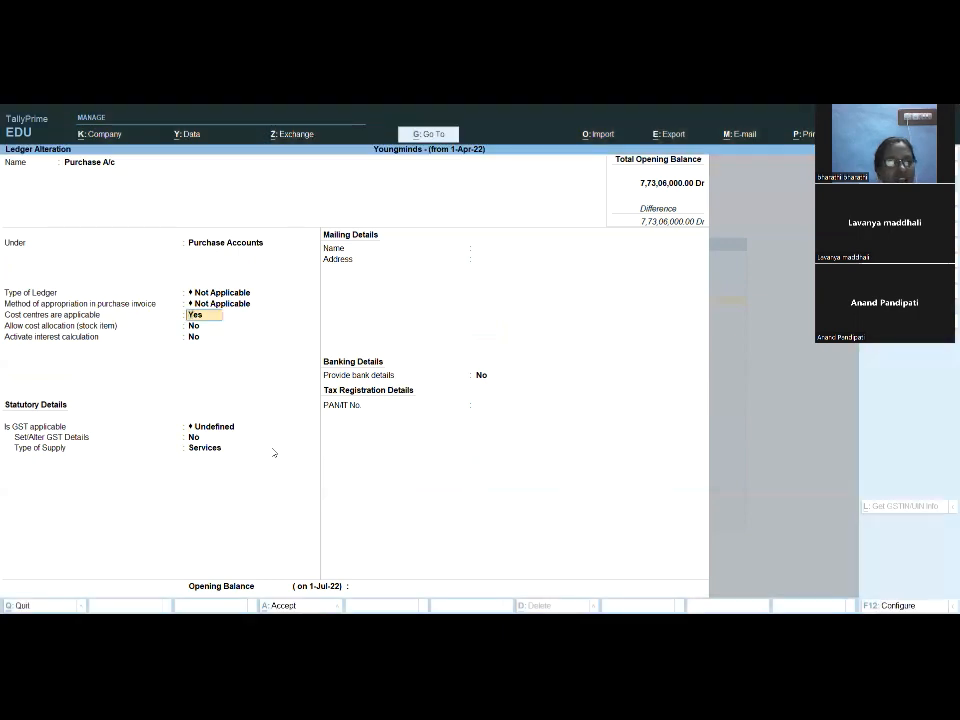
key(Return)
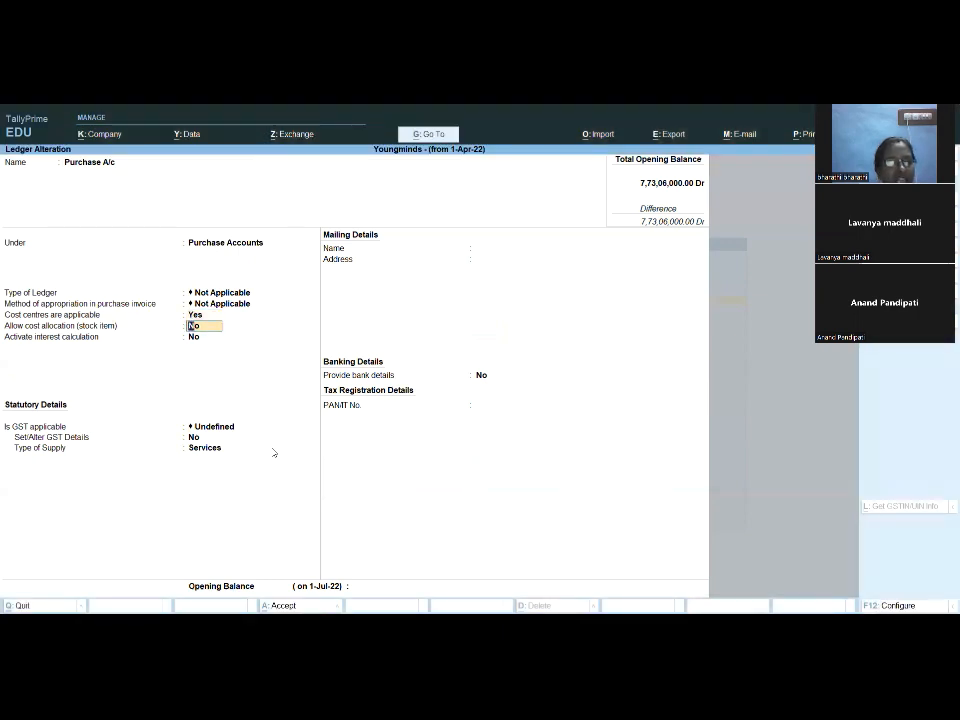
text(yes)
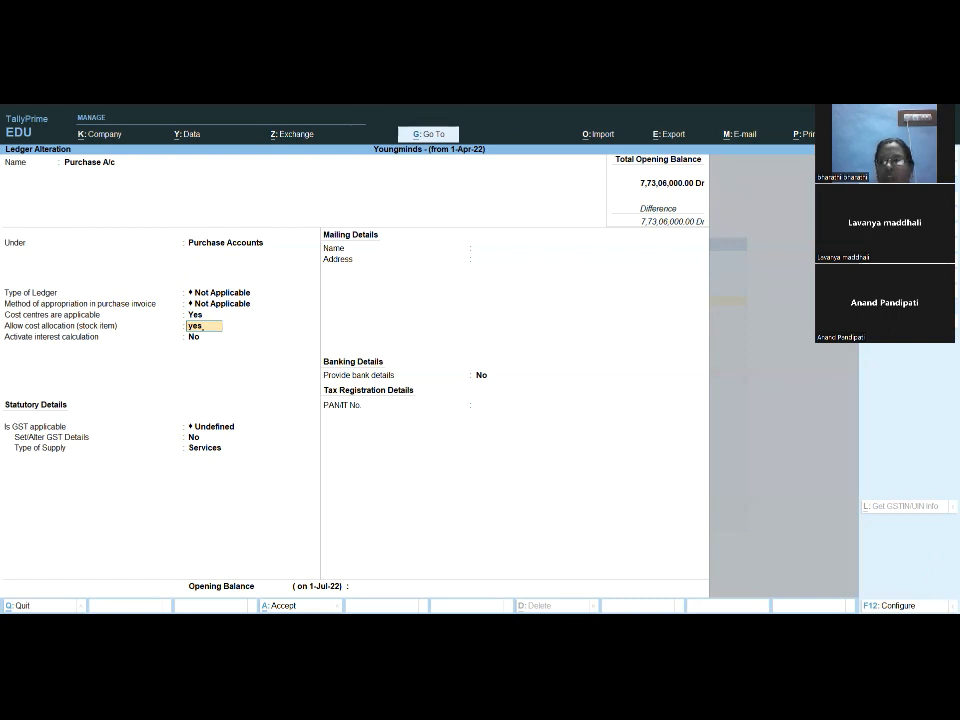
Check the ledger configuration options for applying cost centres and cost tracking of stock items.
key(F12)
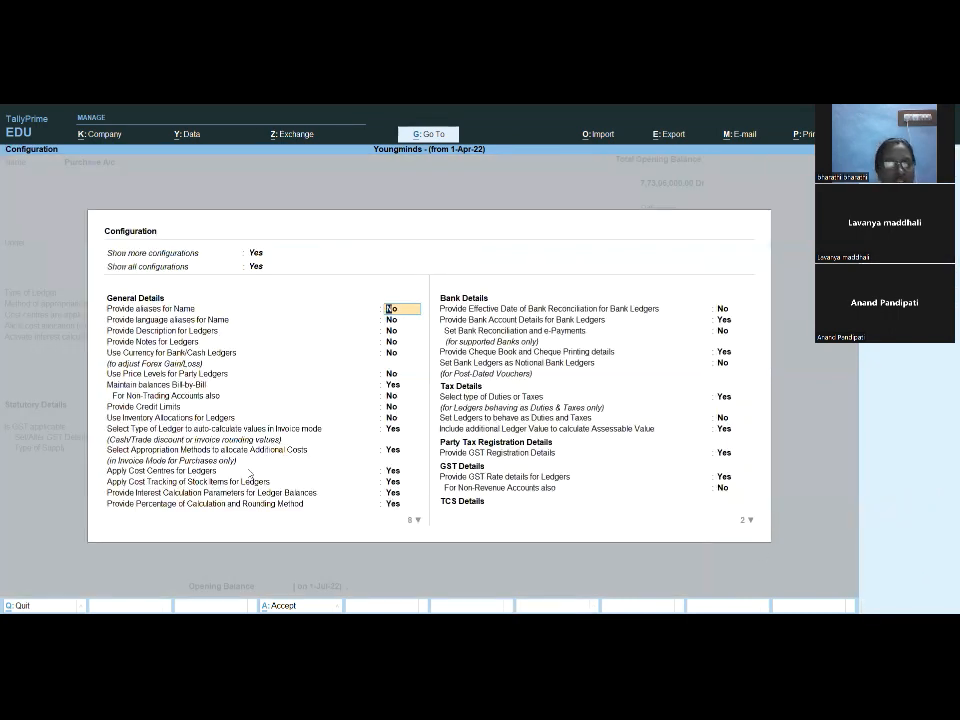
click(204, 472)
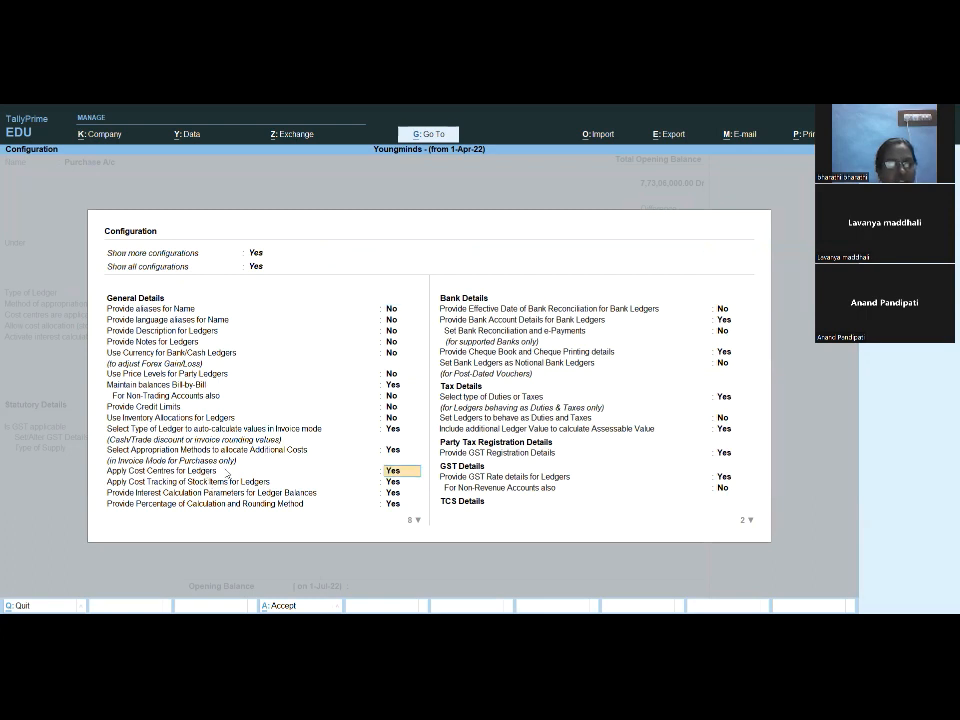
key(Down)
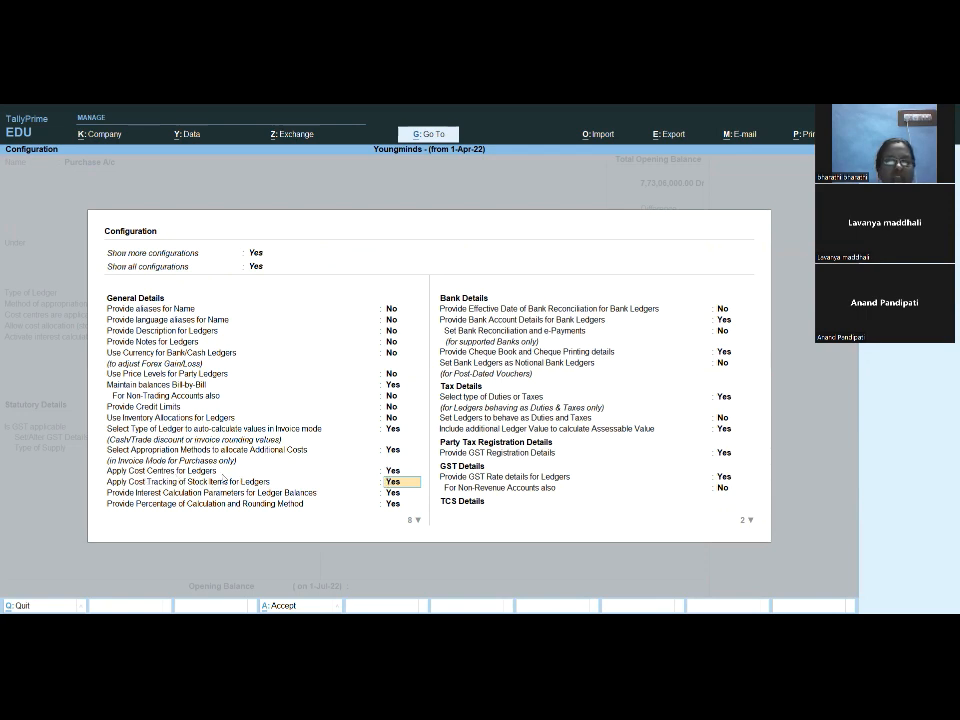
click(394, 494)
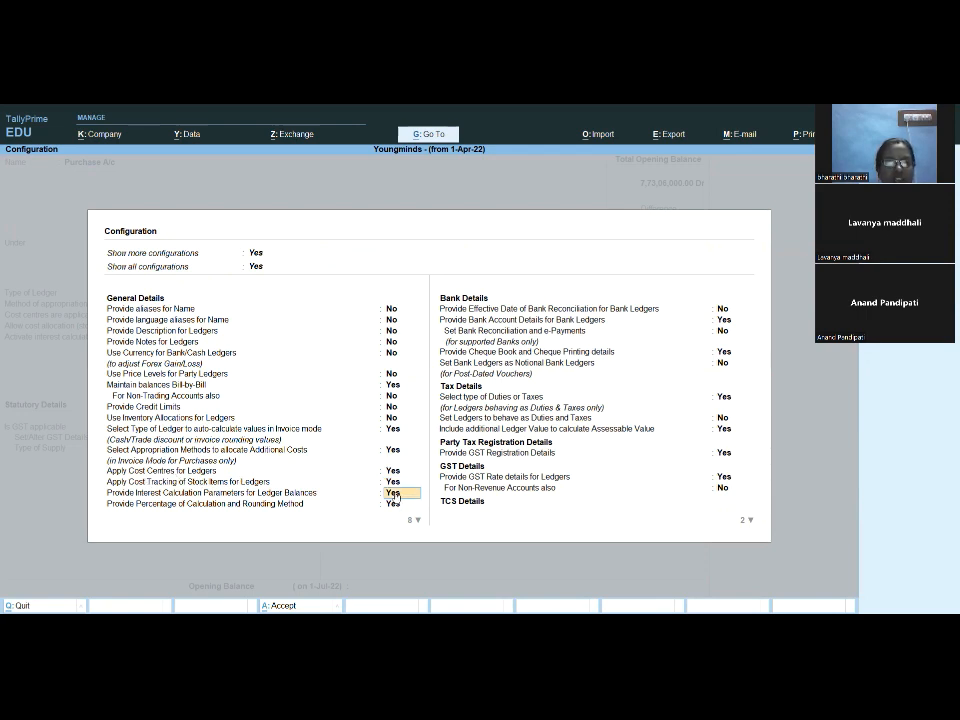
key(Up)
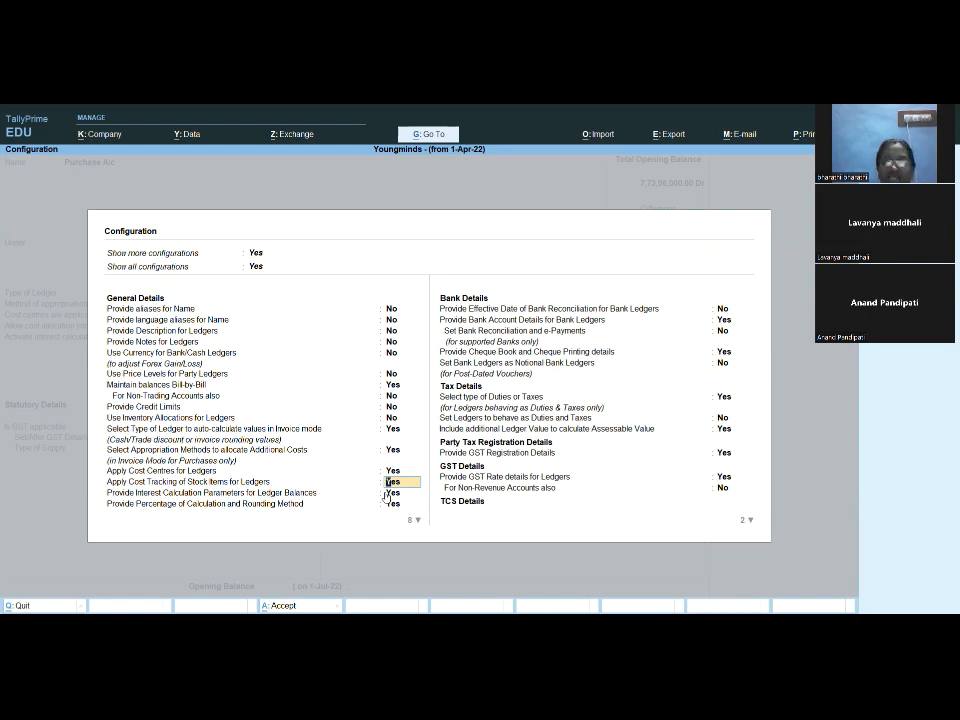
key(ctrl+a)
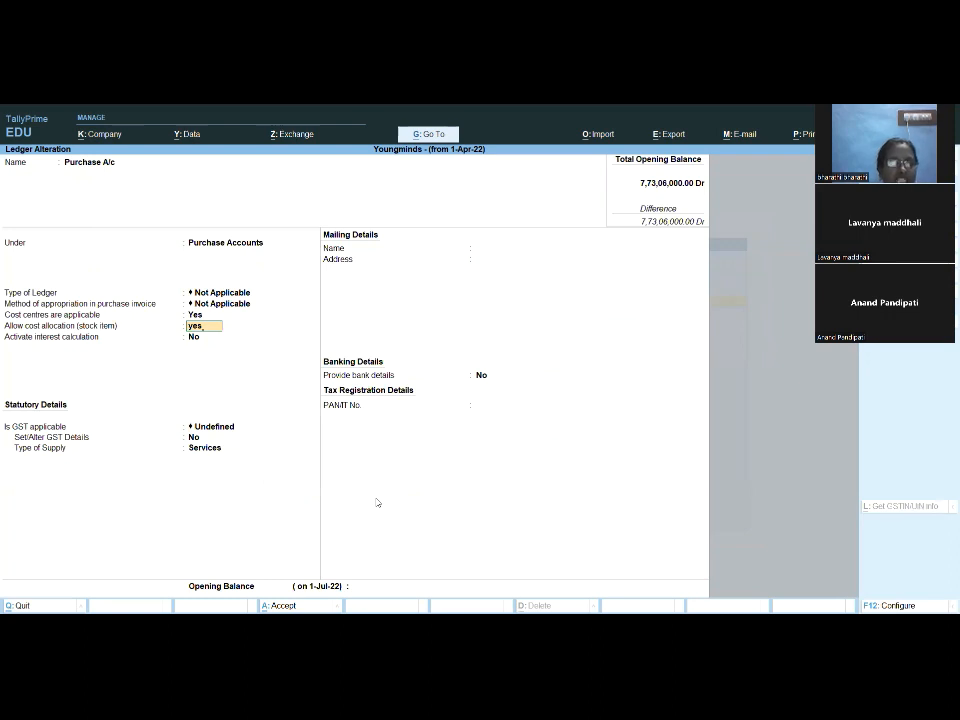
Set Cost centres are applicable to No for the Purchase A/c ledger and save the ledger.
key(Return)
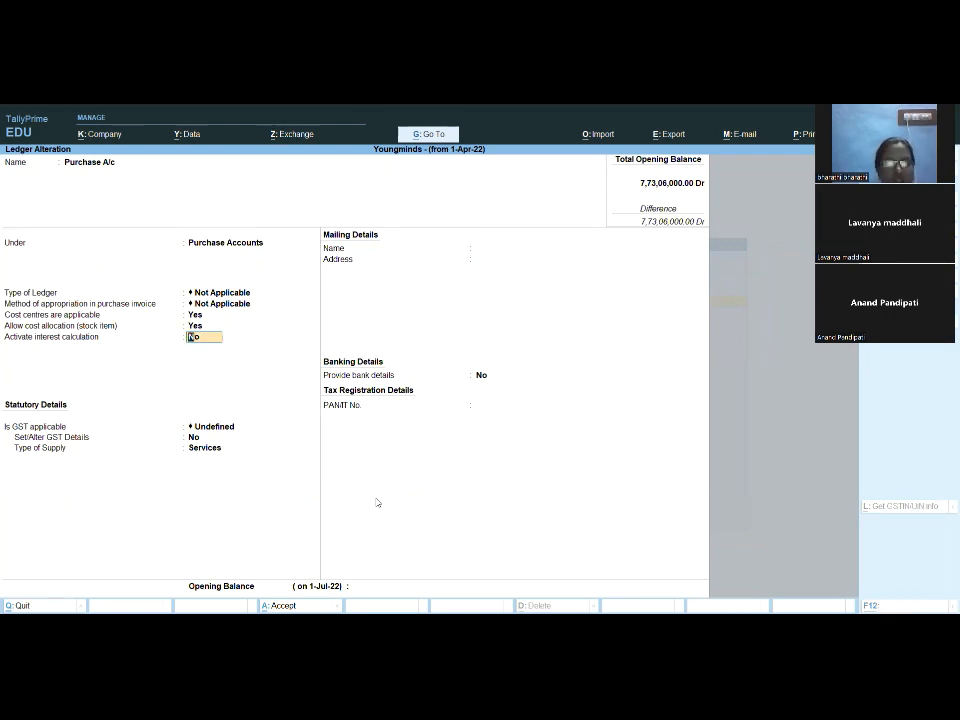
key(ctrl+a)
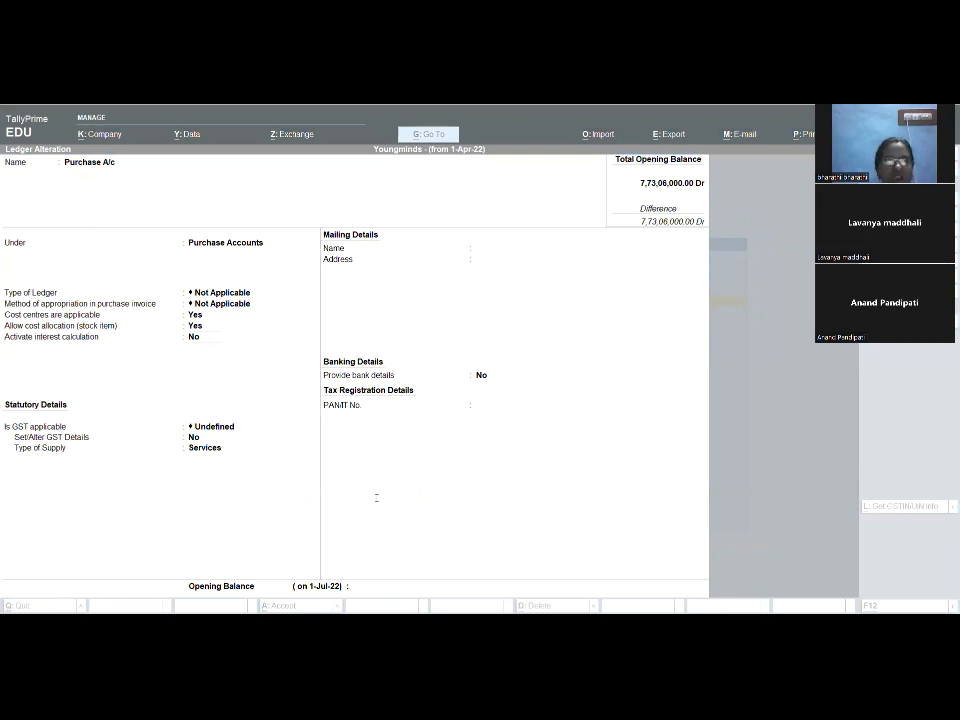
click(376, 497)
key(Up)
key(Up)
key(n)
key(Return)
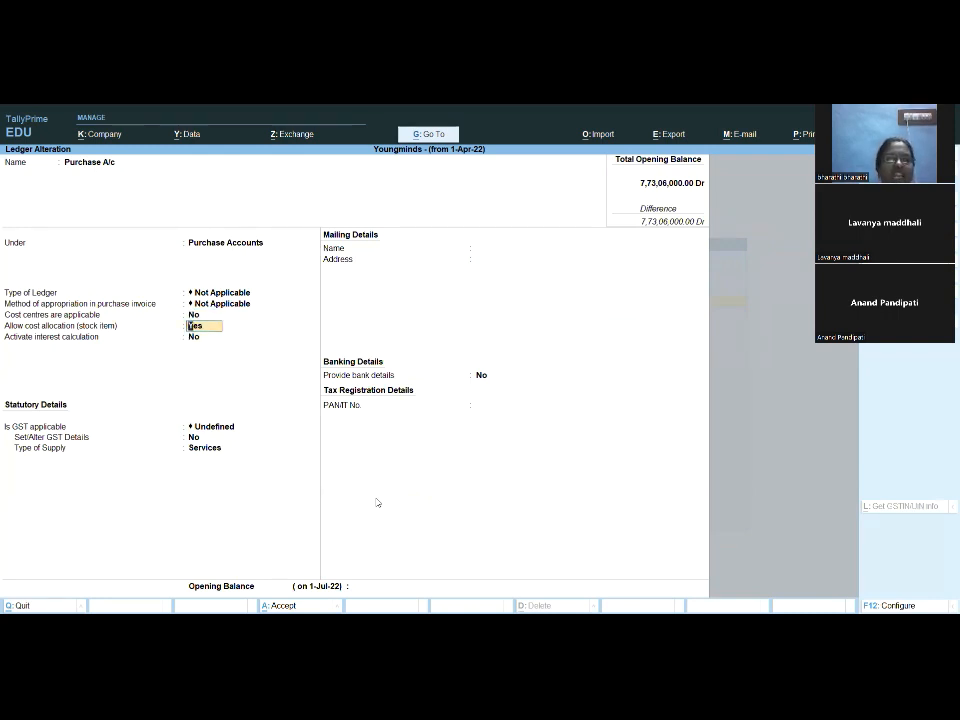
key(Return)
key(Return)
key(Return)
key(Return)
key(Return)
Open the Salaes ledger for alteration and set Allow cost allocation (stock item) to Yes.
text(Sa)
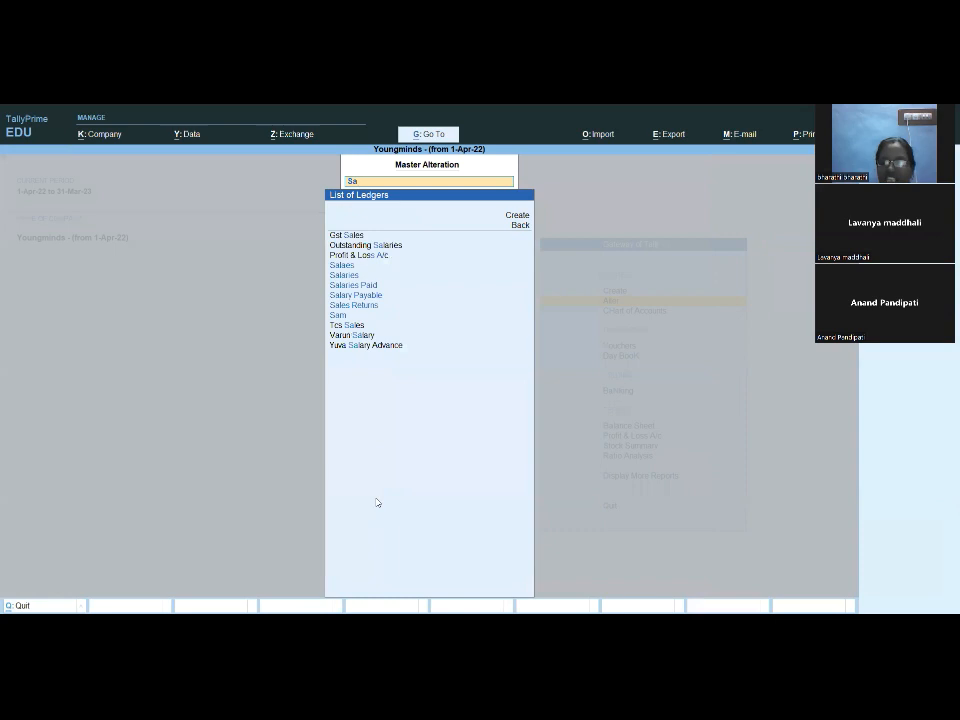
key(Return)
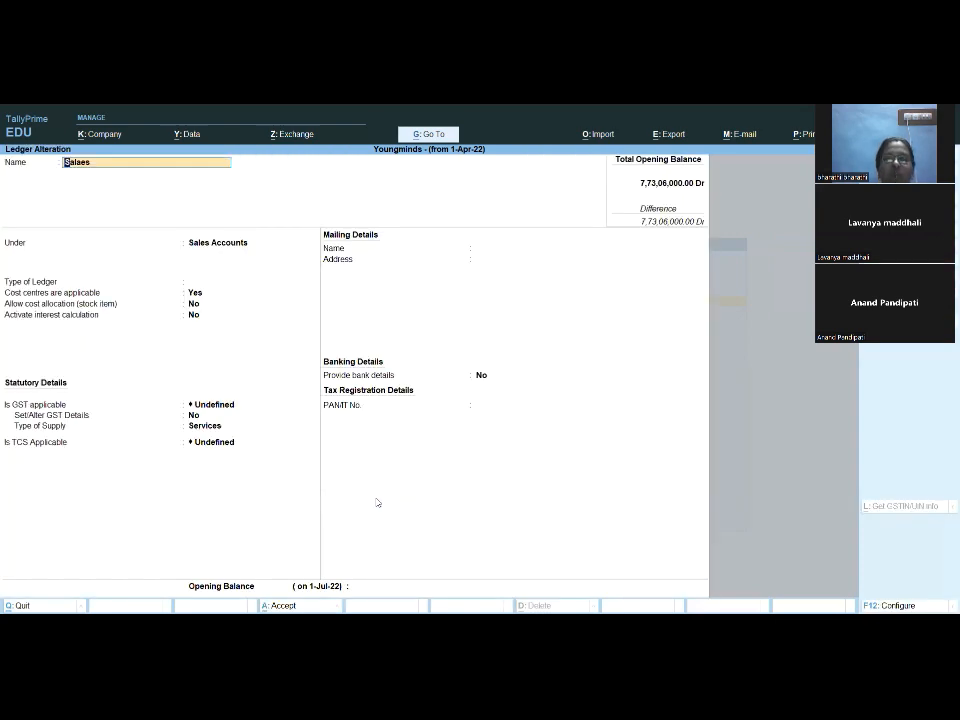
key(Return)
key(Return)
key(Return)
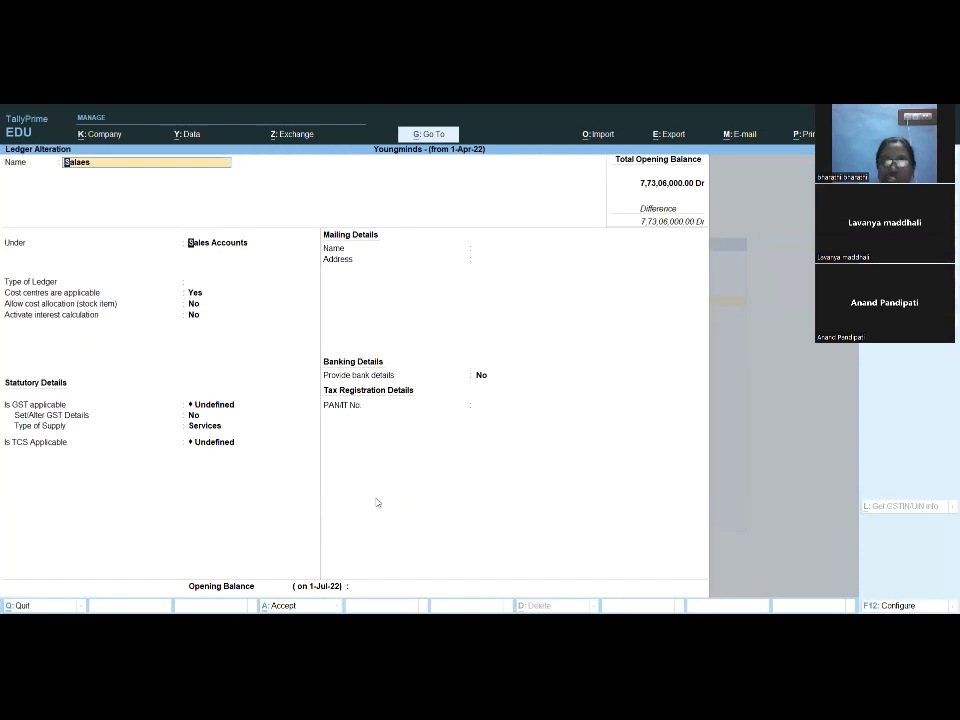
key(Return)
key(Return)
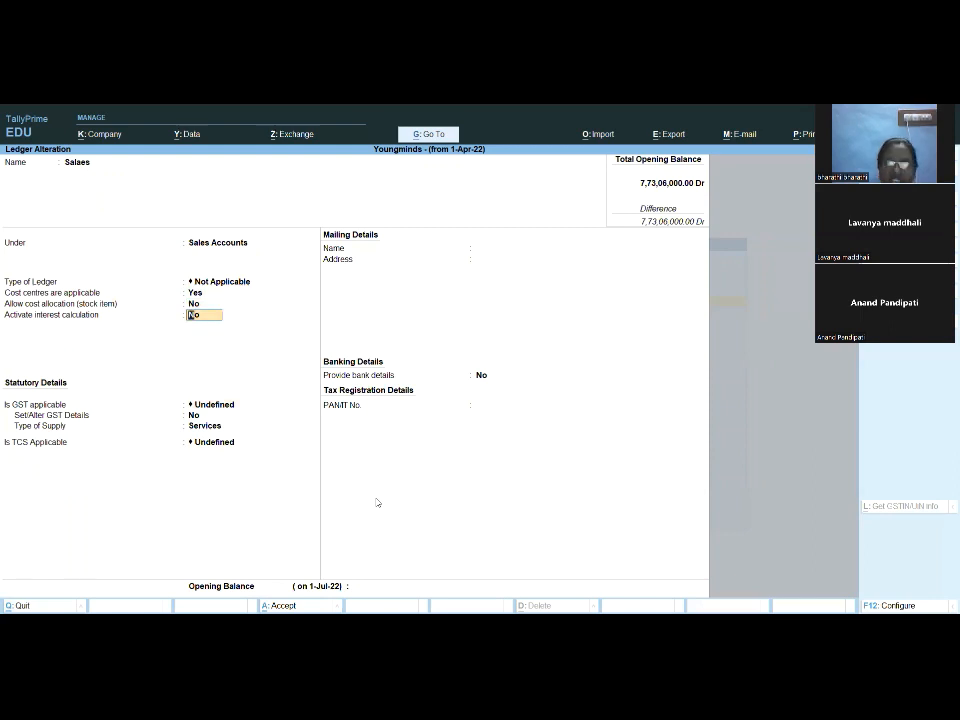
key(Up)
text(yes)
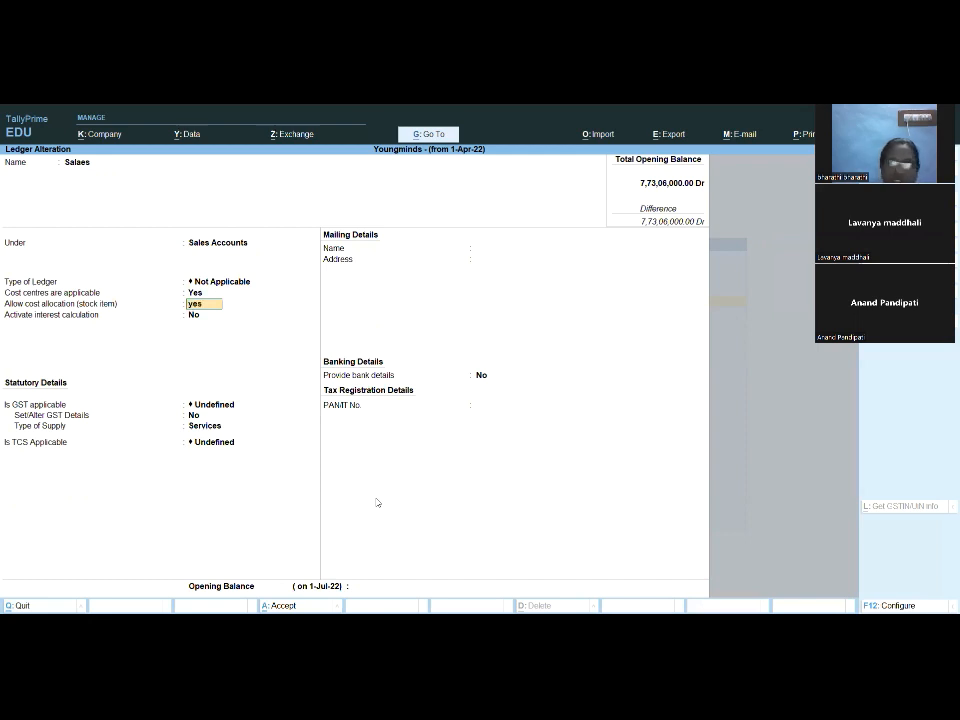
key(Return)
Set Cost centres are applicable to No for the Salaes ledger and save the ledger.
key(Up)
key(Up)
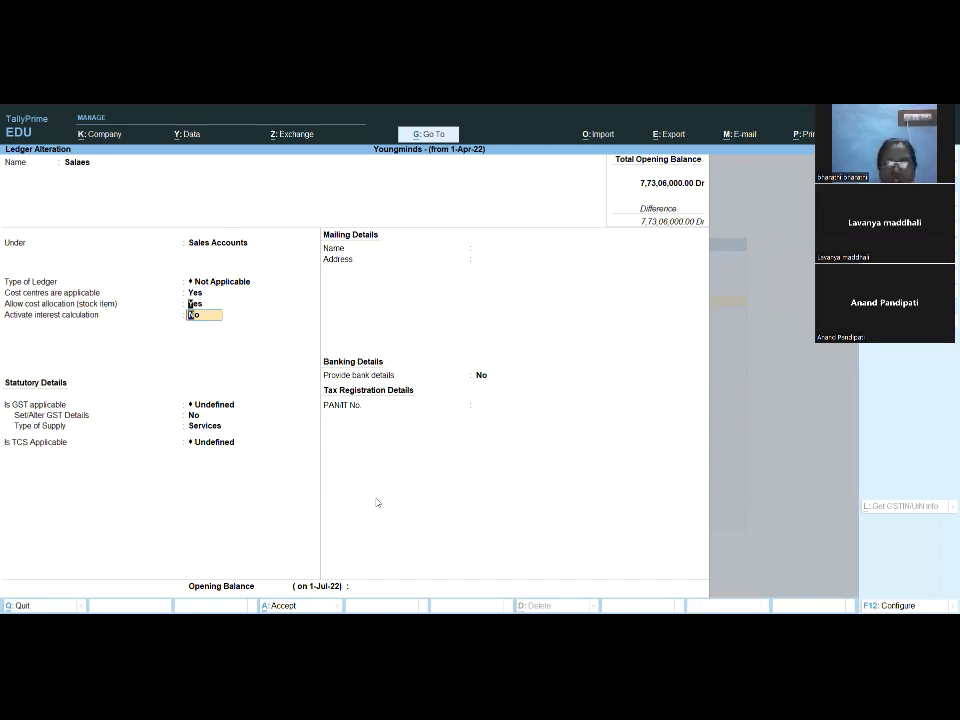
text(no)
key(Return)
key(Return)
key(Return)
key(Return)
key(Return)
key(Return)
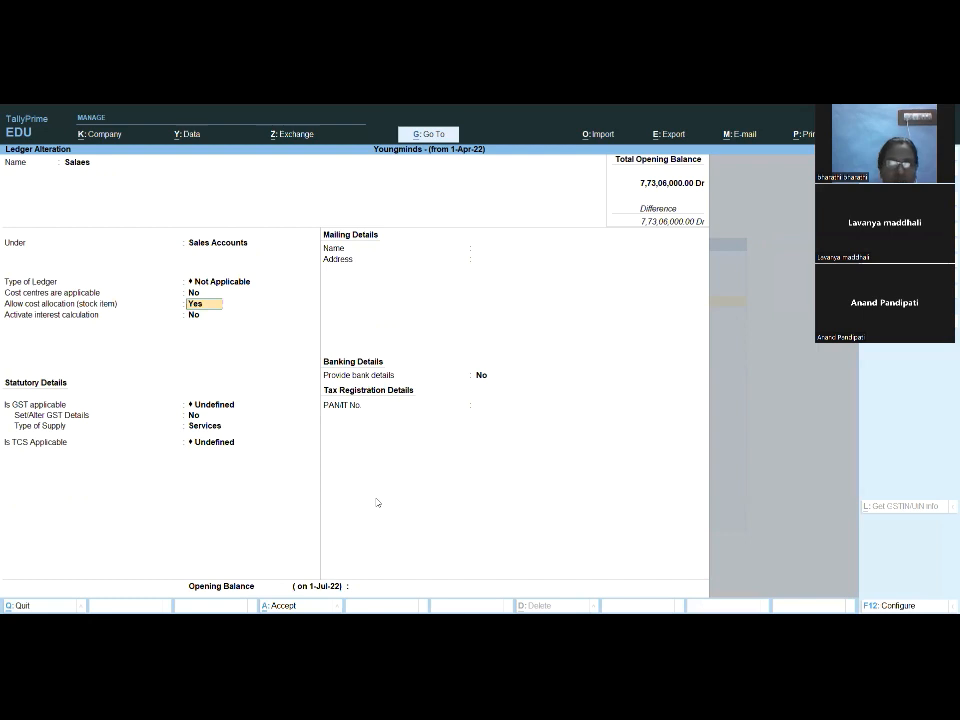
key(Return)
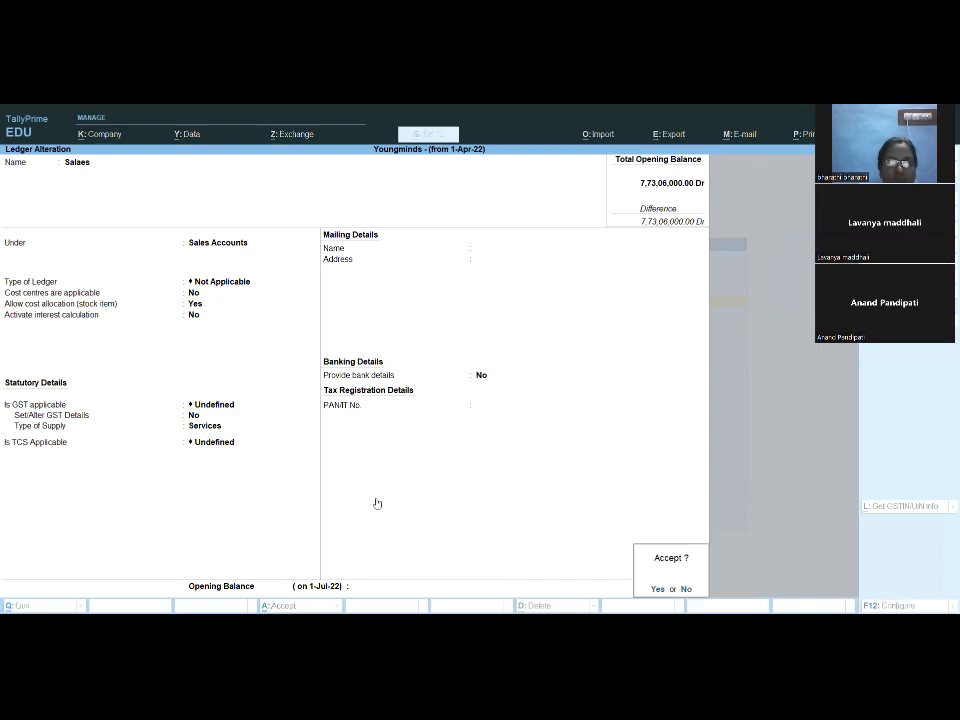
key(Return)
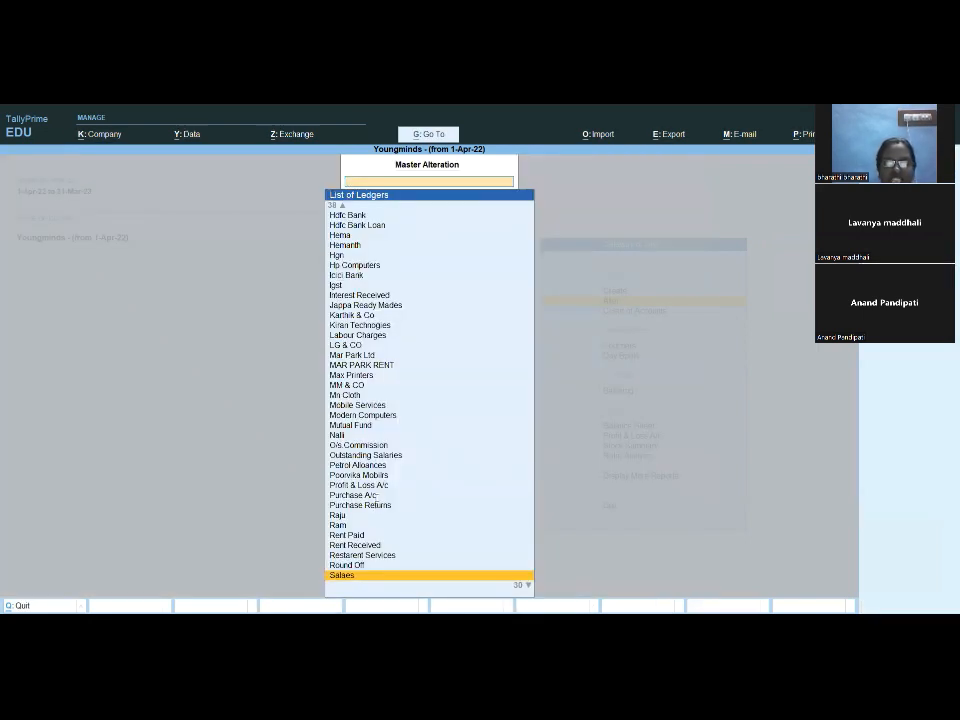
Leave master alteration and start creating a stock item named Mobiles.
key(alt+Tab)
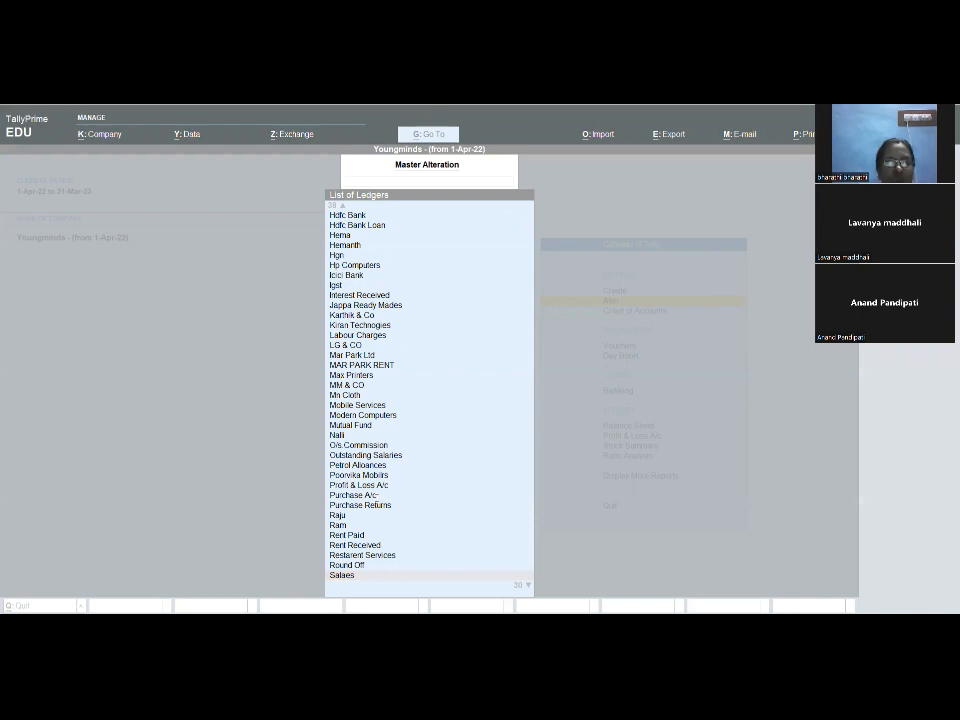
click(494, 418)
key(Escape)
key(Escape)
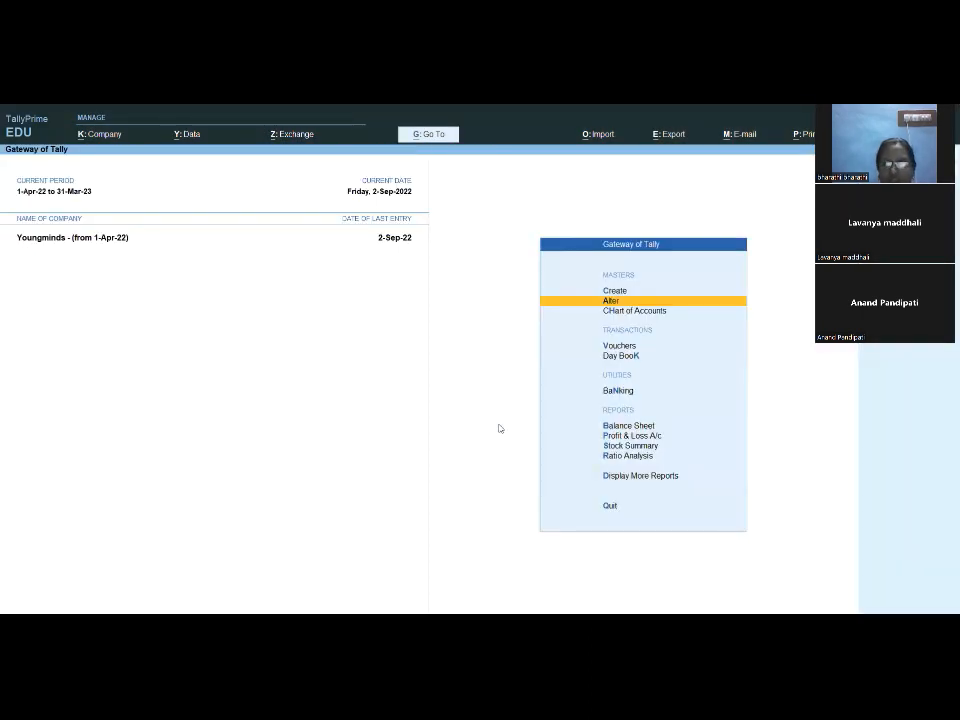
key(c)
key(Down)
key(Down)
key(Down)
key(Down)
key(Down)
key(Down)
key(Down)
key(Down)
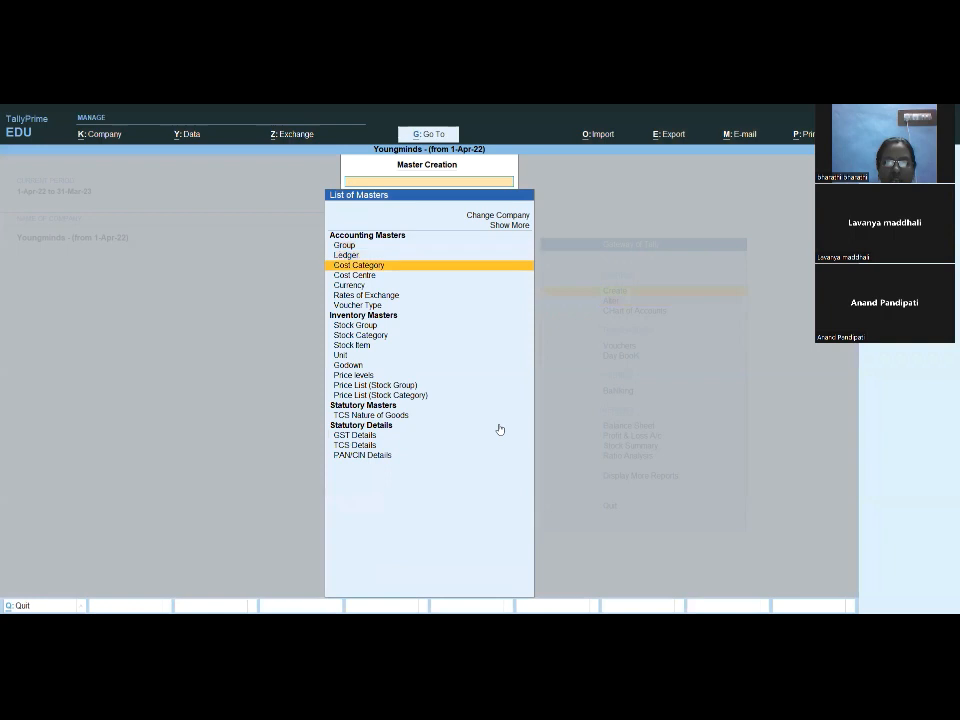
key(Down)
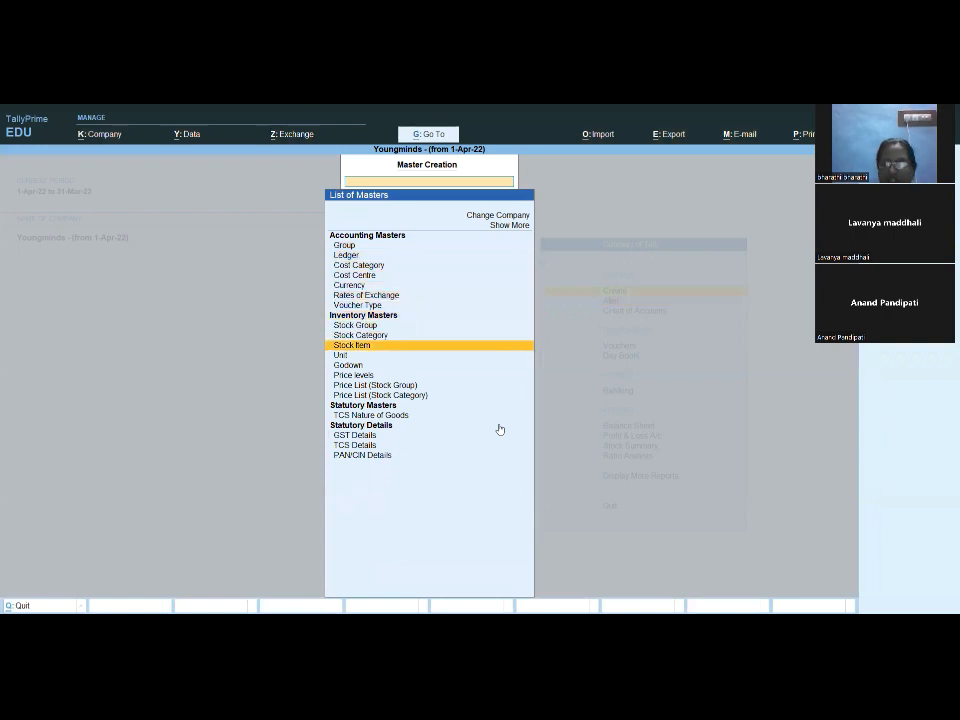
key(Return)
text(Mobiles)
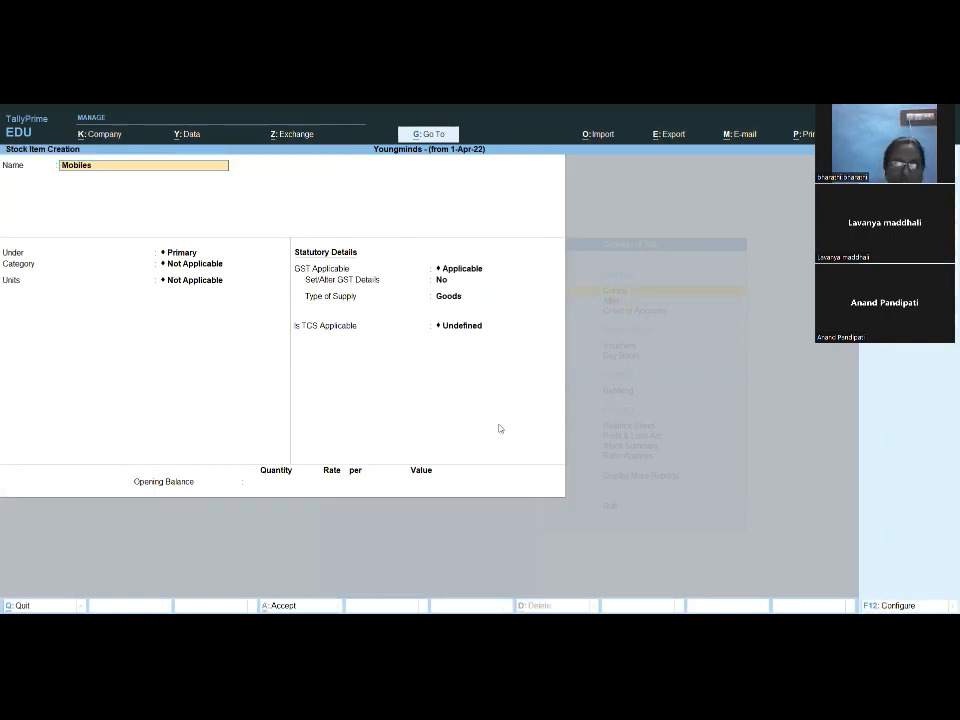
key(Return)
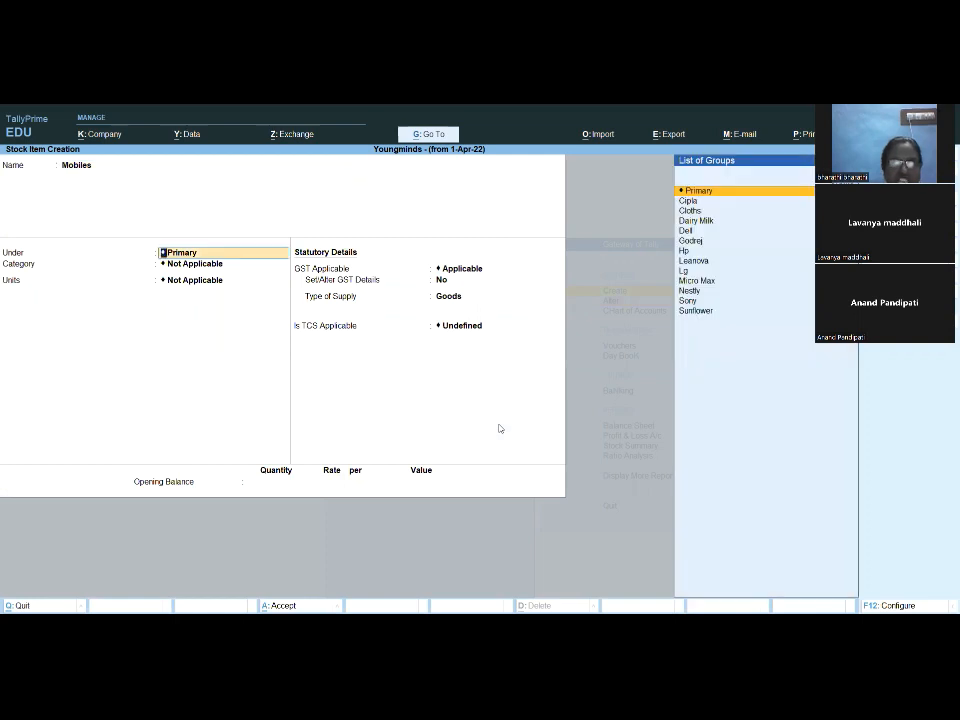
Keep the Mobiles stock item under Primary with no category and set its unit to nos.
key(Return)
key(Return)
key(Down)
key(Down)
key(Down)
key(Down)
key(Down)
key(Down)
key(Down)
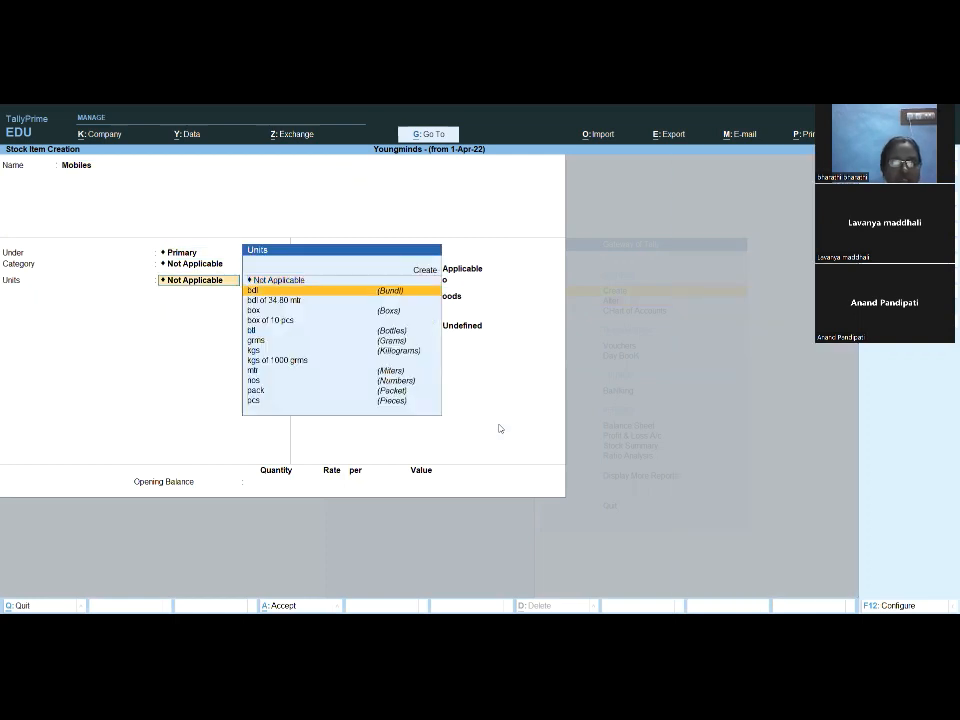
key(Down)
key(Down)
key(Down)
key(Return)
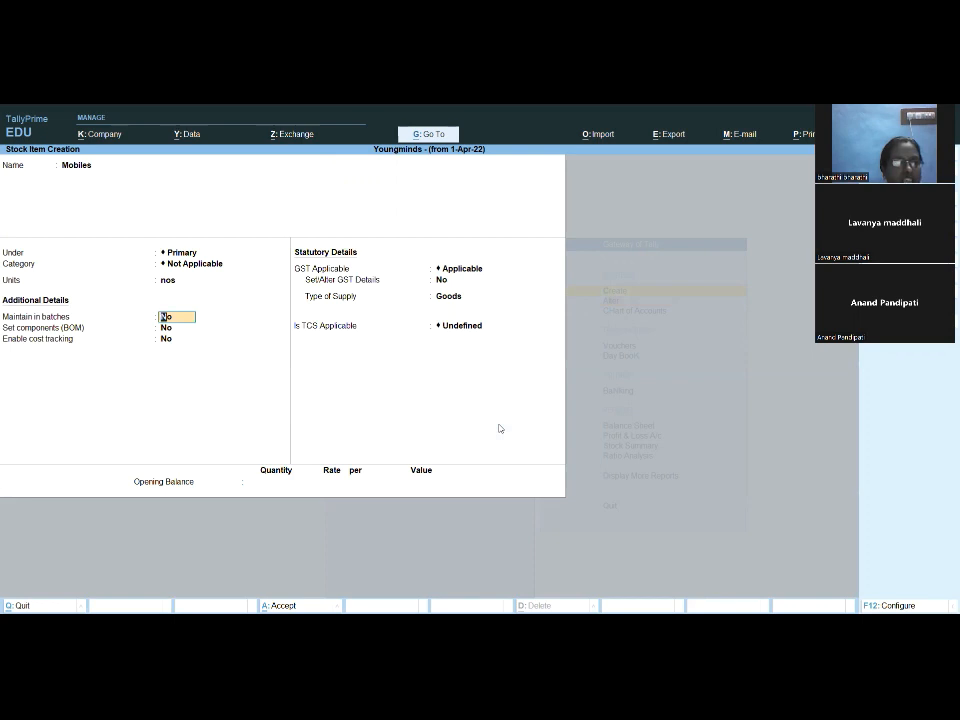
Keep batches and components (BOM) at No for the Mobiles stock item and set Enable cost tracking to Yes.
key(Return)
key(Return)
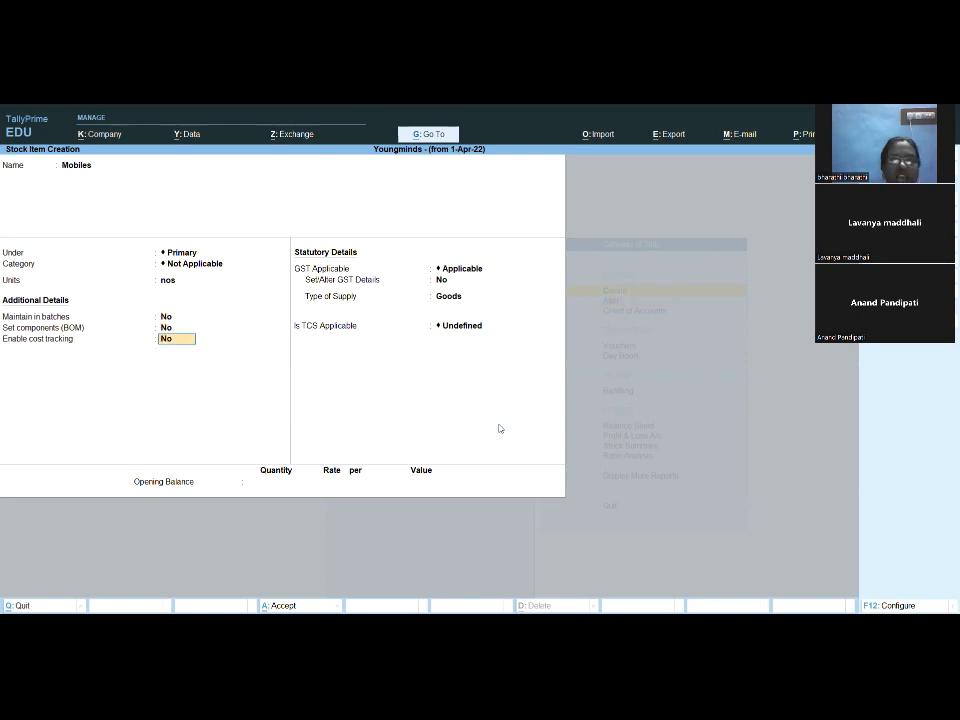
text(yes)
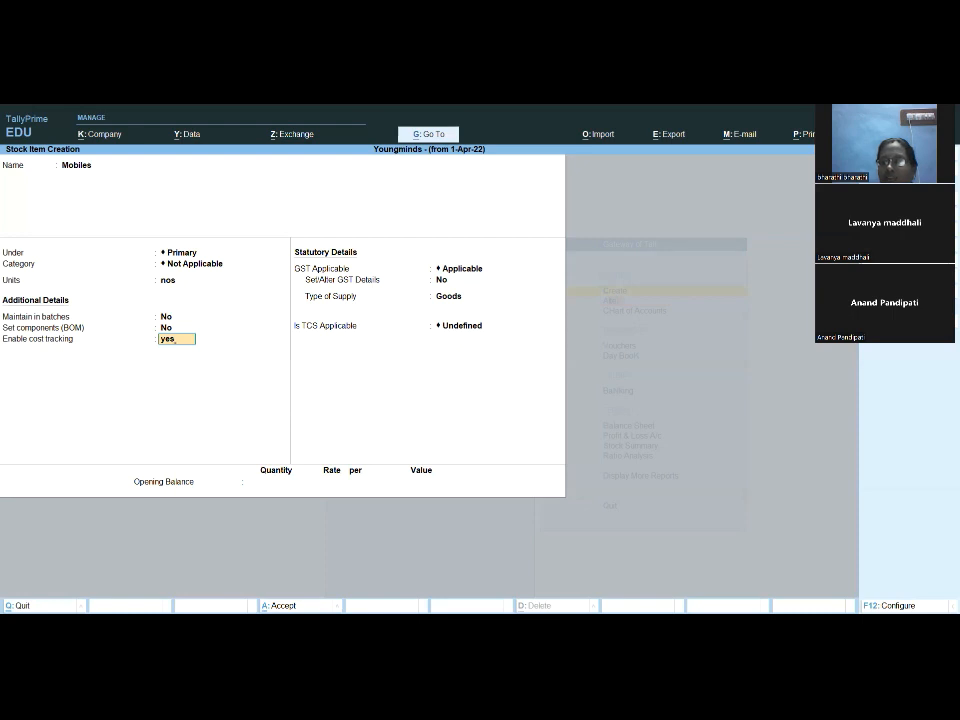
Review the stock item configuration, checking the option that makes cost tracking applicable for stock items.
key(F12)
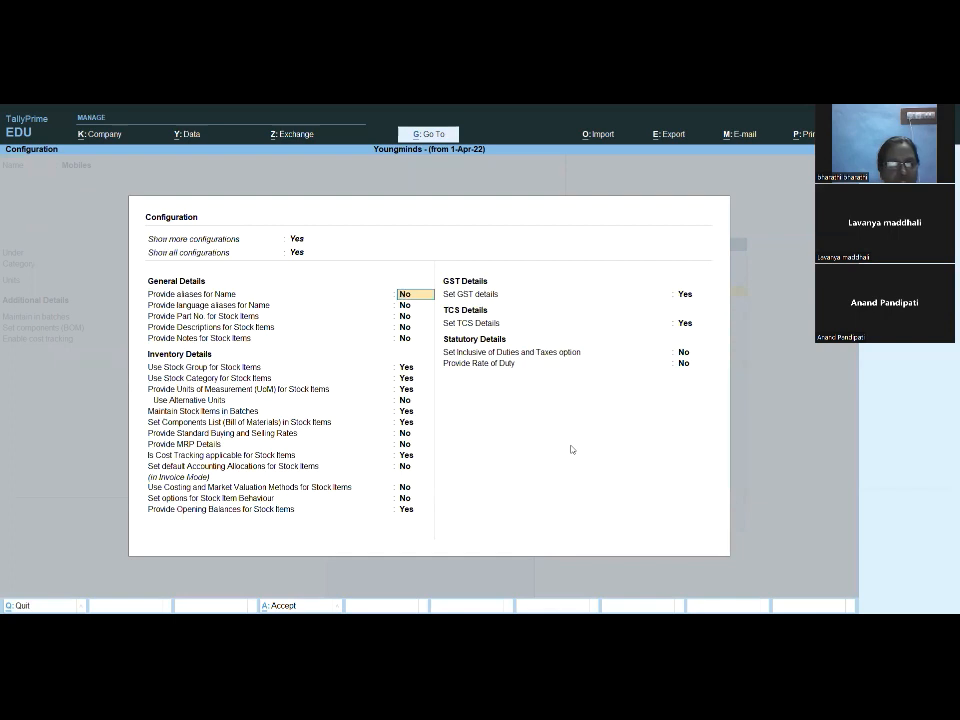
key(Down)
key(Down)
key(Down)
key(Down)
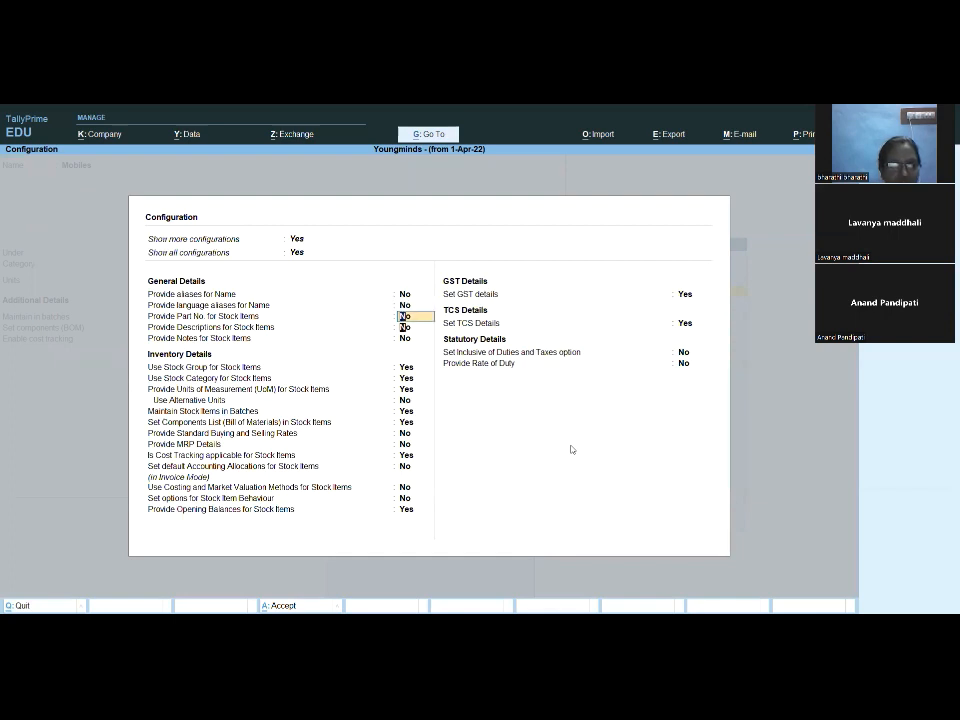
key(Down)
key(Down)
key(Down)
key(Down)
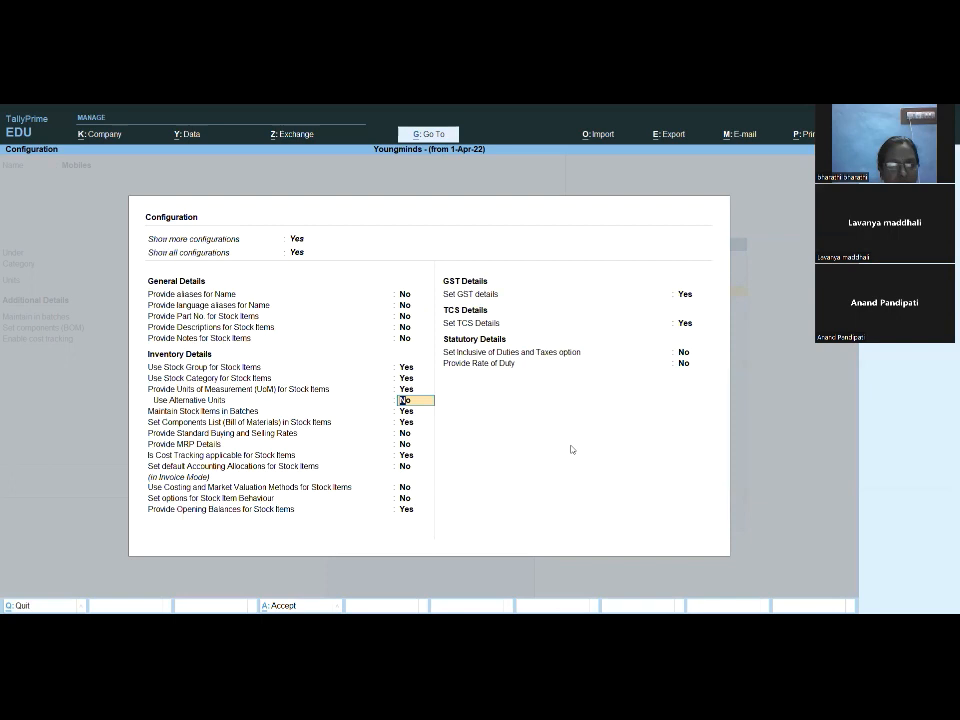
key(Escape)
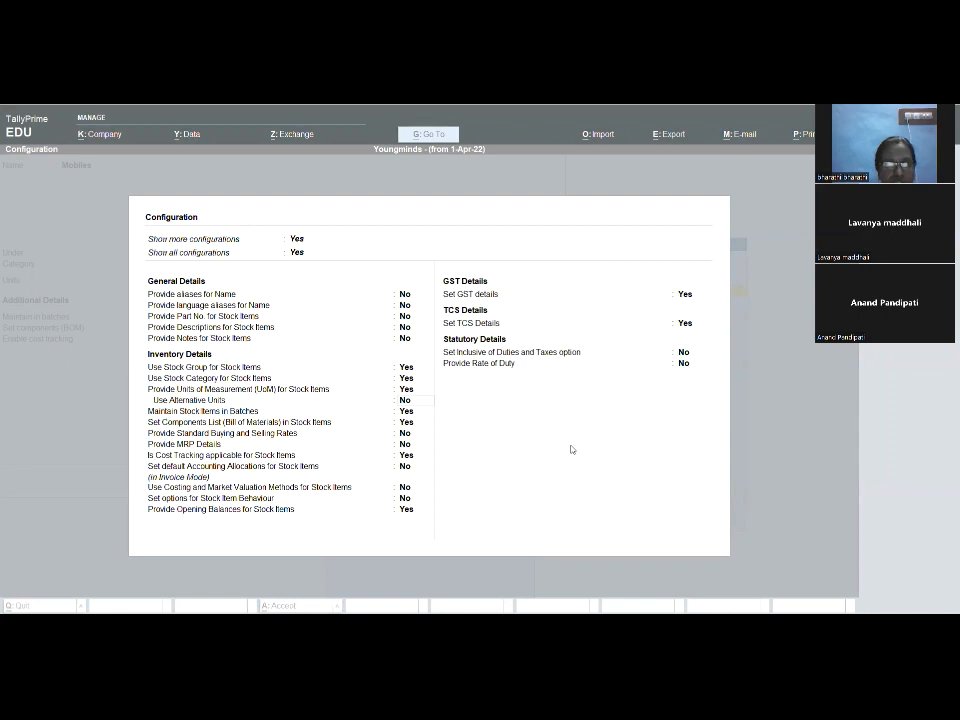
click(572, 450)
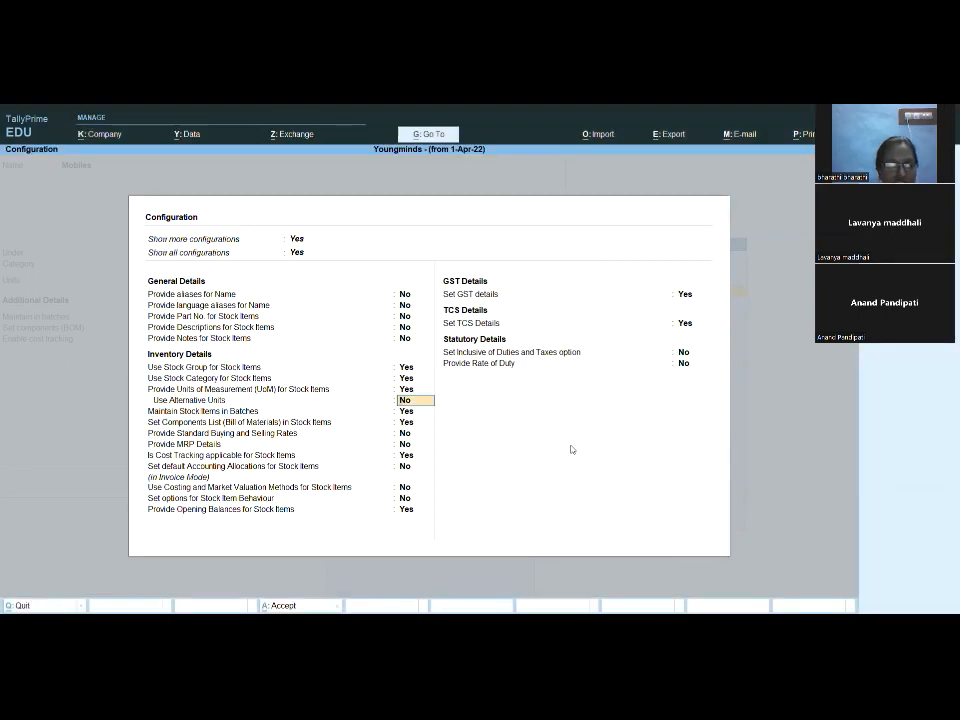
key(Return)
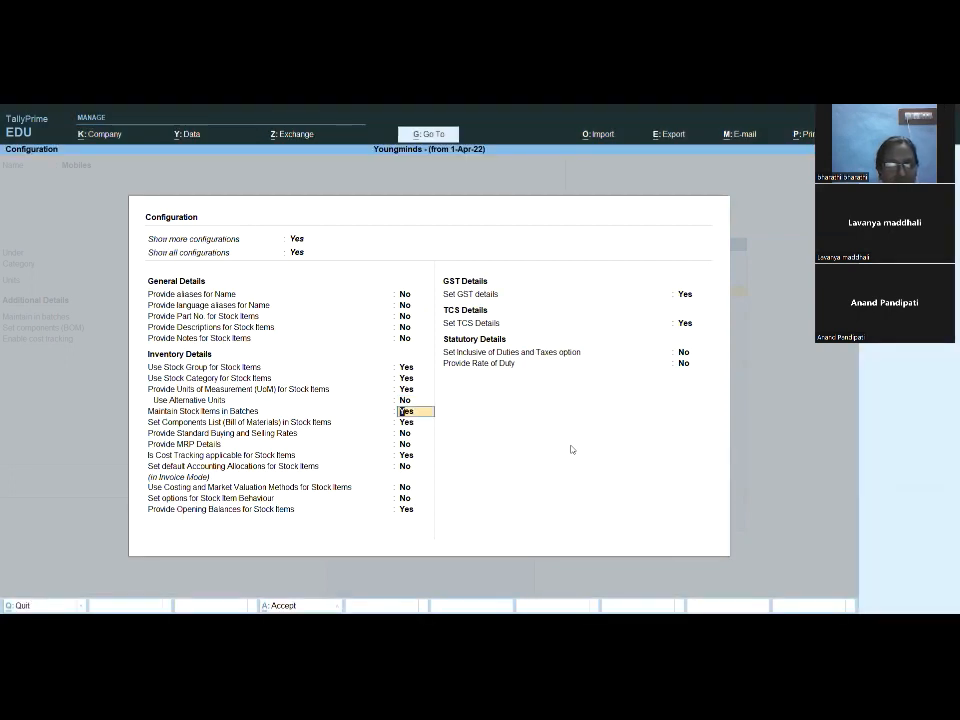
key(Return)
key(Return)
key(Return)
key(Return)
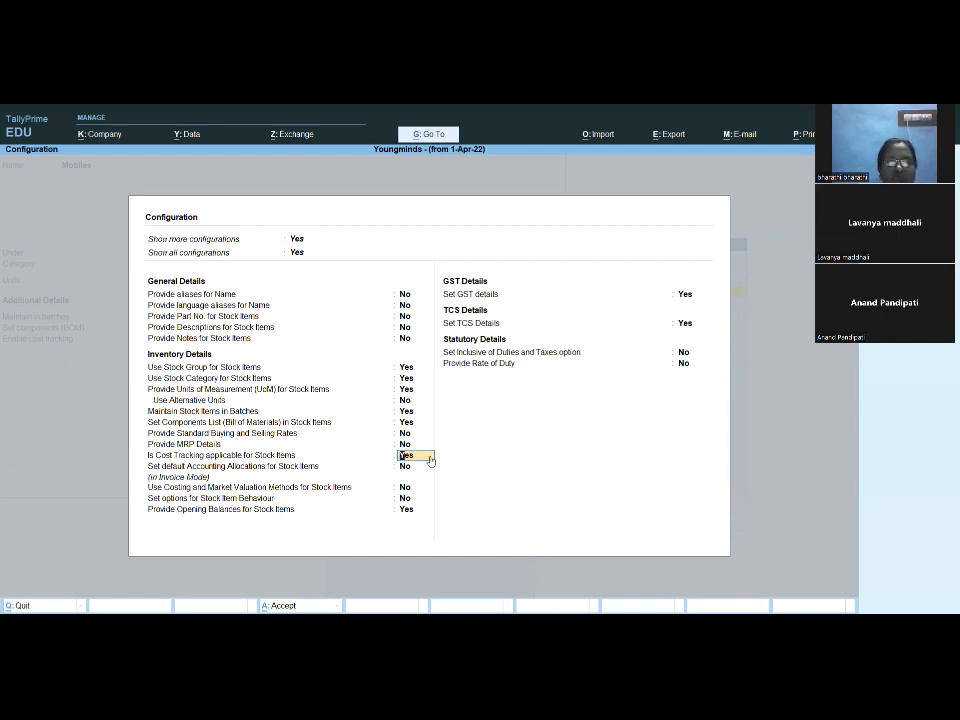
key(Return)
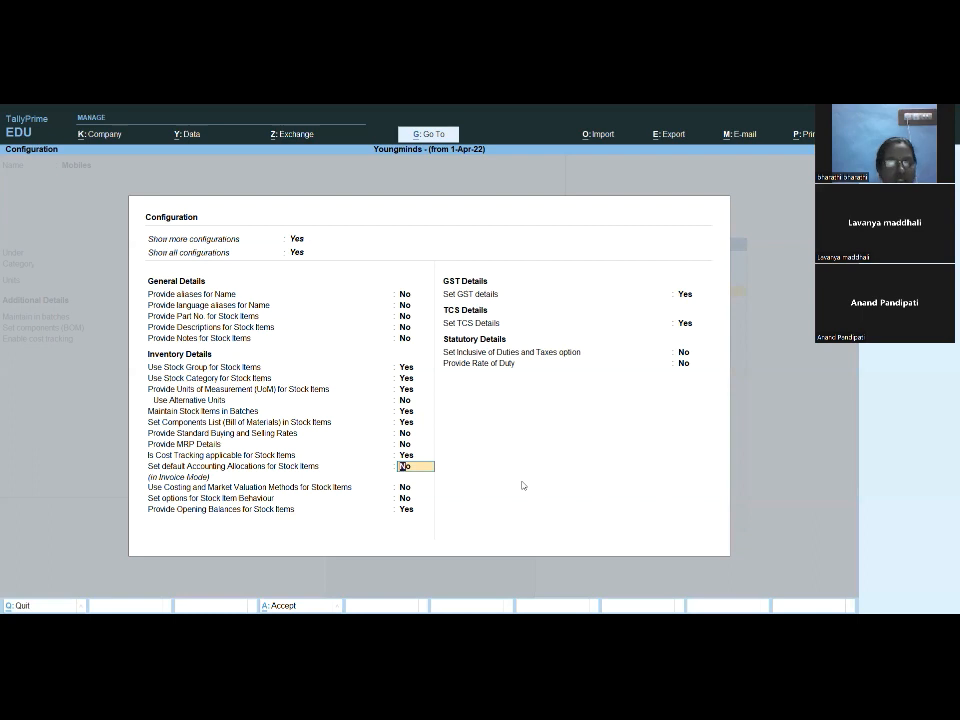
key(ctrl+a)
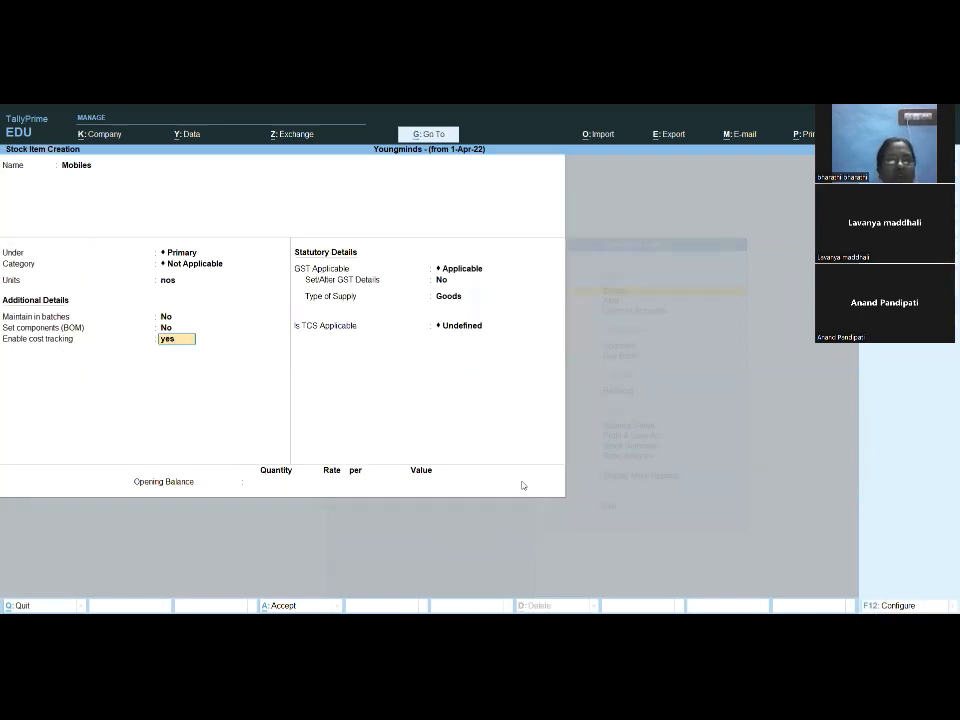
Keep the default statutory details and blank opening balance, and save the Mobiles stock item.
key(Return)
key(Return)
key(Return)
key(Return)
key(Return)
key(Return)
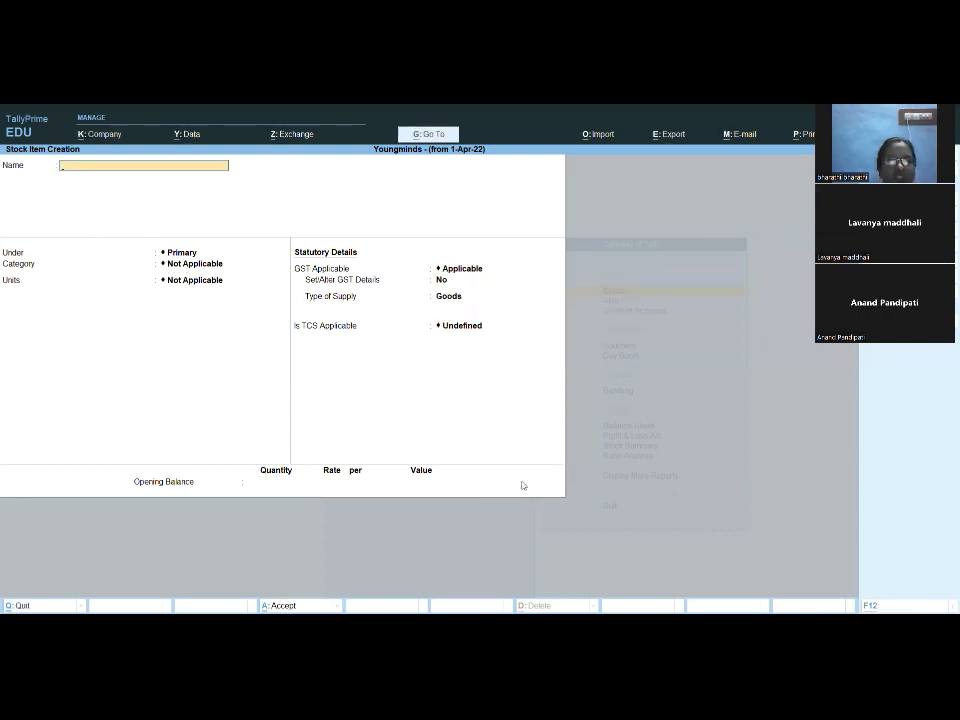
Leave master creation and start a new purchase voucher.
key(Escape)
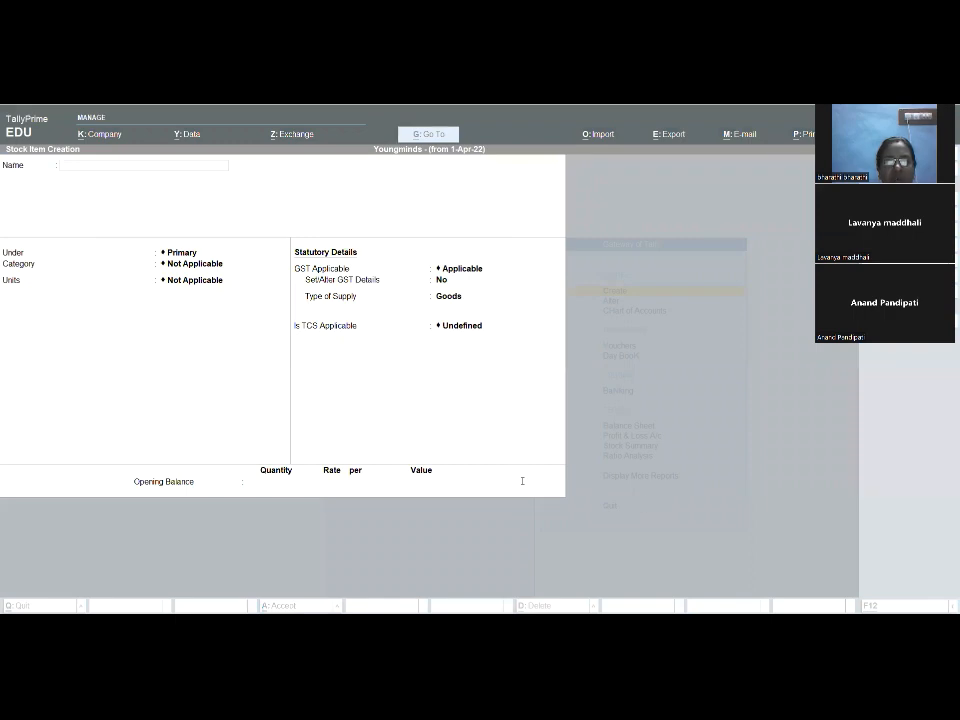
key(Return)
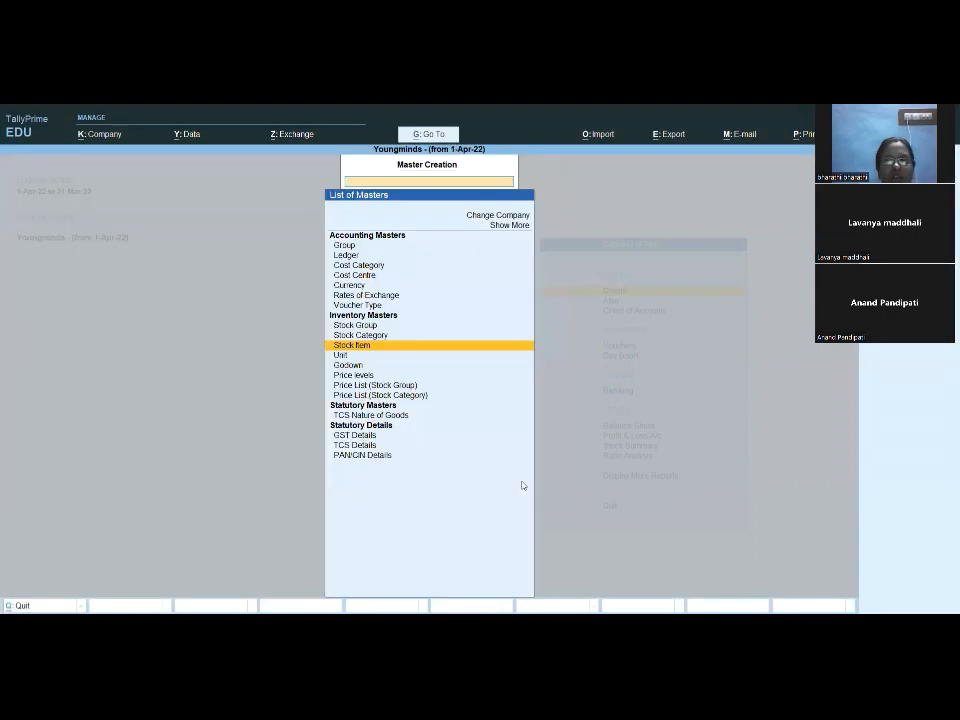
key(Escape)
key(Down)
key(Down)
key(Down)
key(Return)
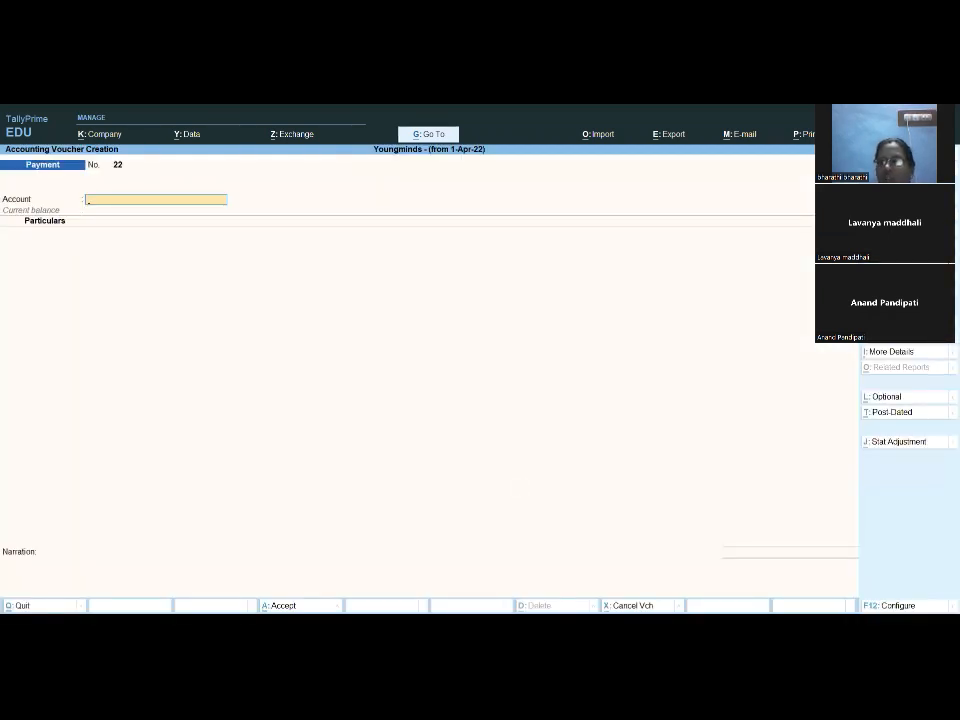
key(F9)
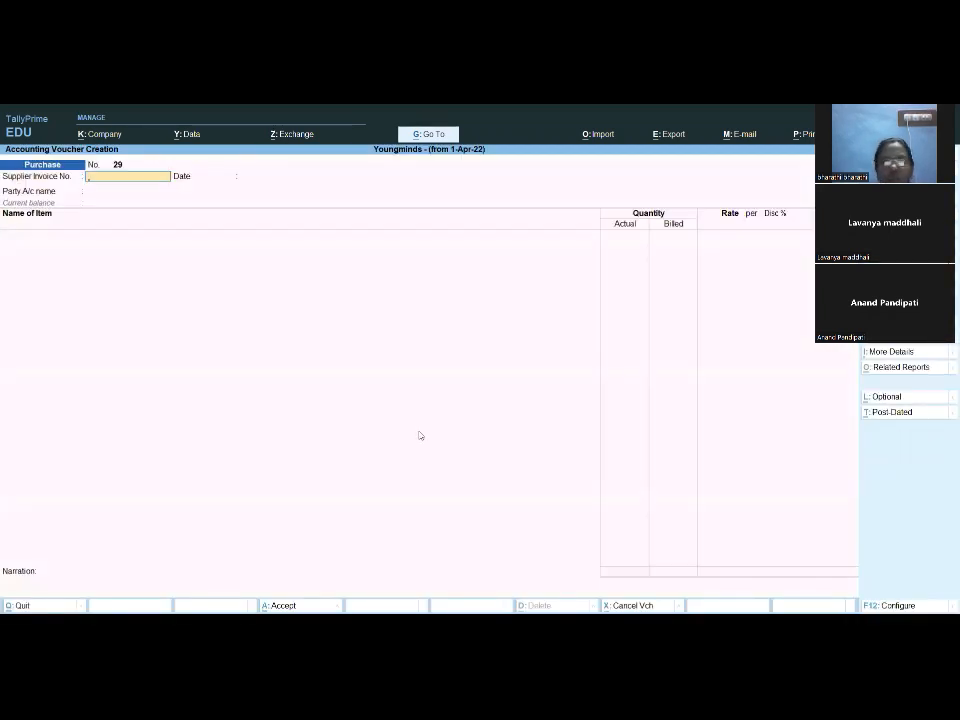
Enter supplier invoice number 29 dated 2-Sep-22 and select Sc & Co as the party account.
text(29)
key(Return)
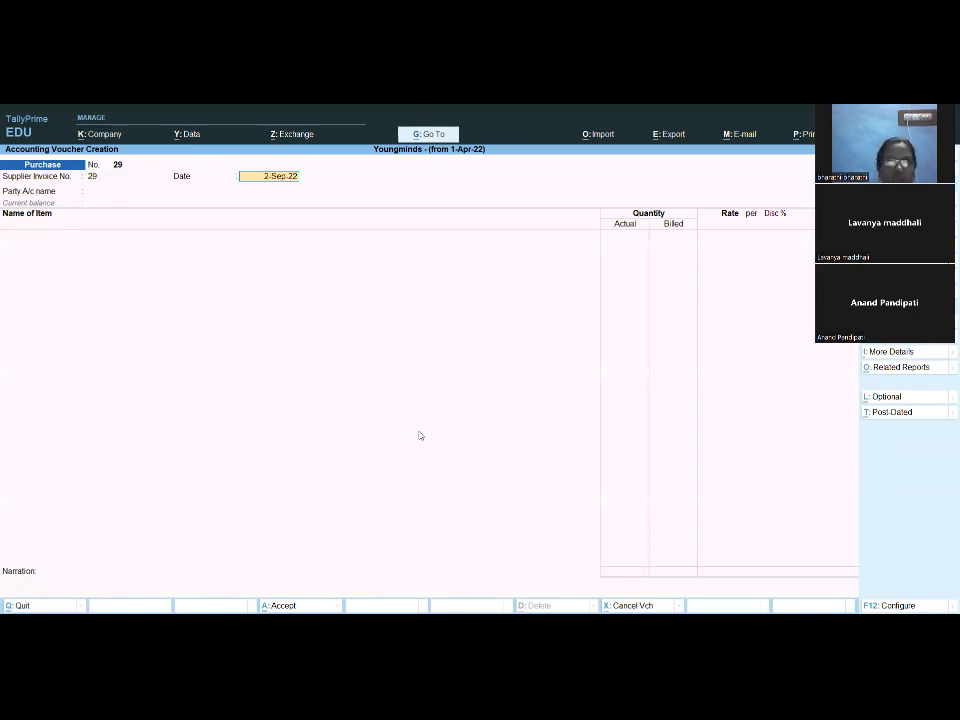
key(Return)
text(S)
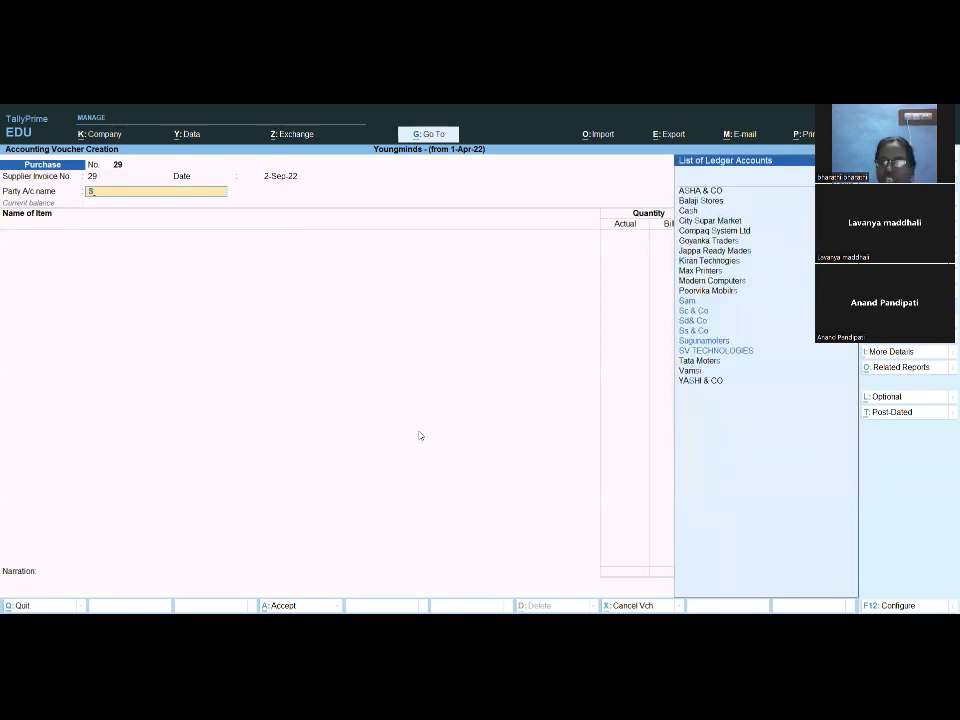
text(c)
key(Return)
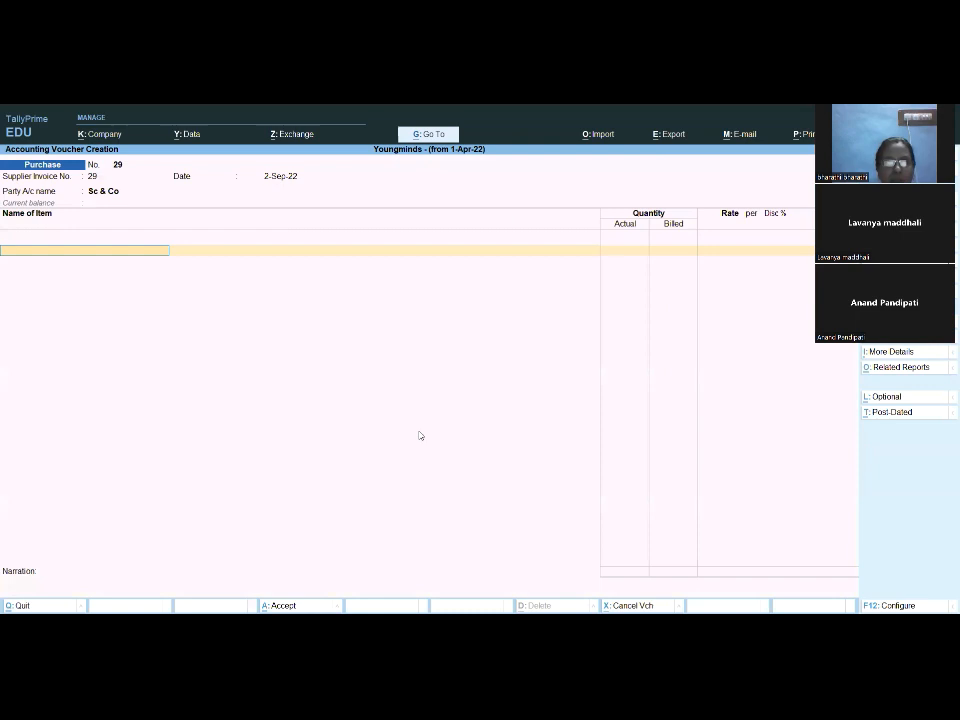
Add the Mobiles stock item to the purchase voucher.
text(Mo)
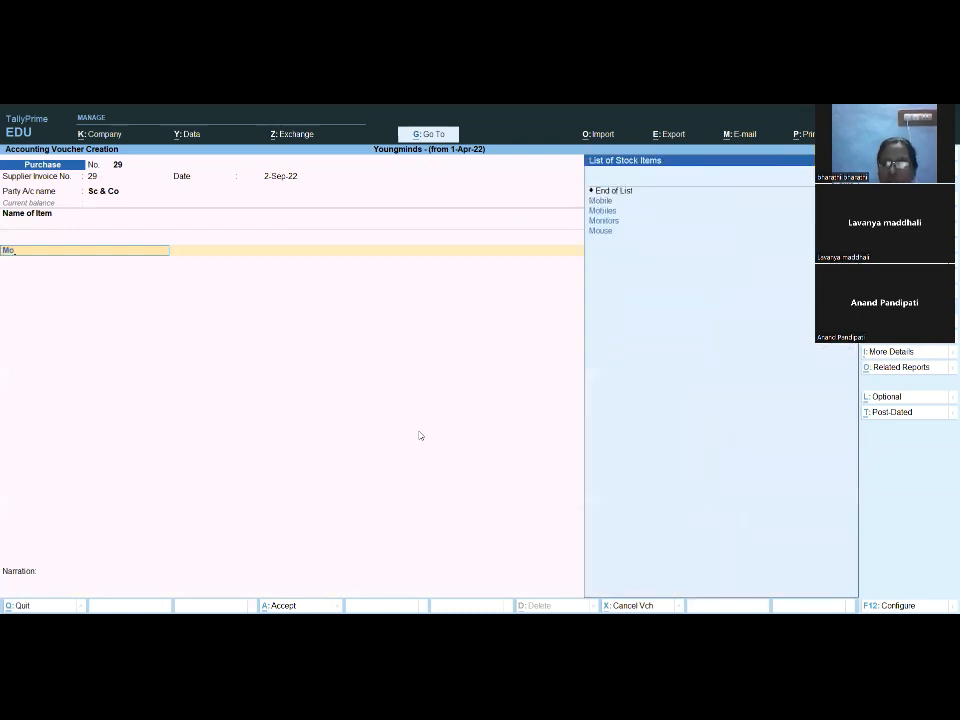
key(Down)
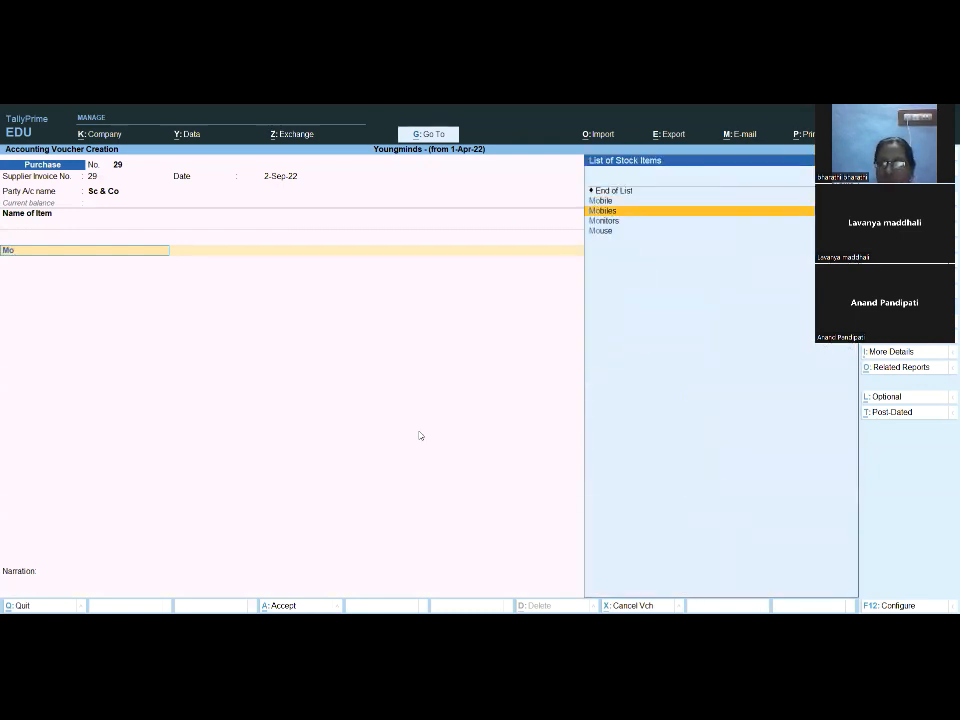
key(Return)
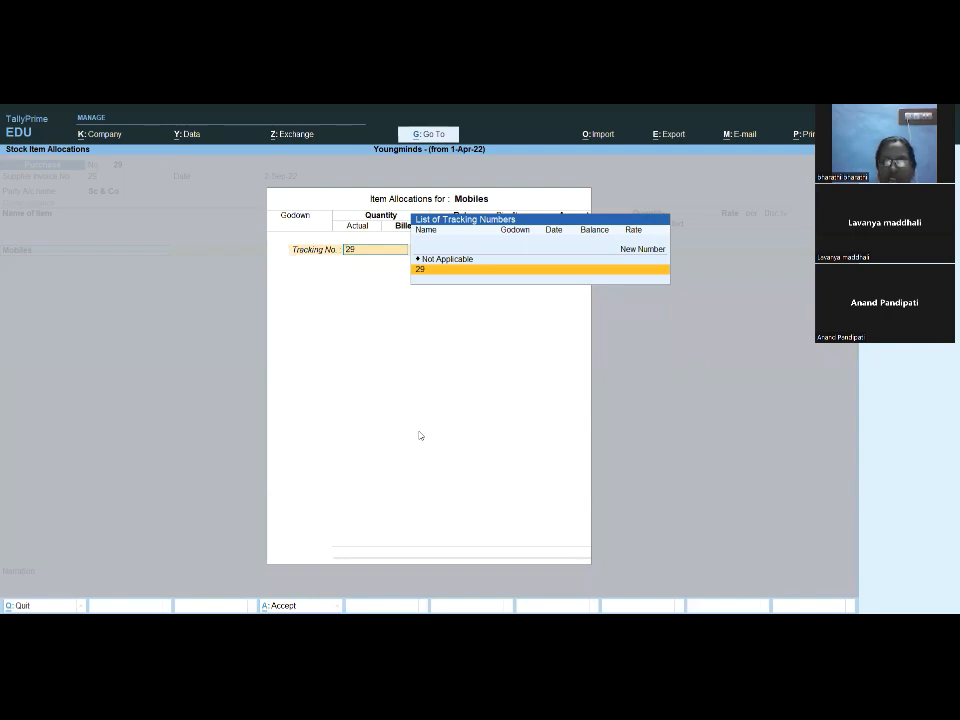
key(Up)
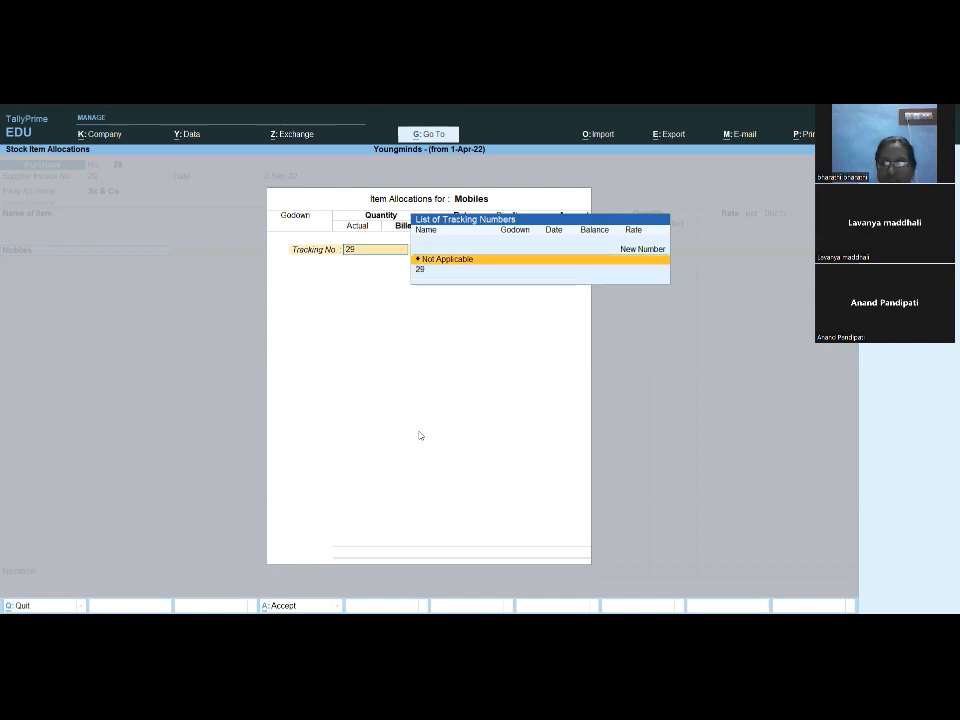
key(Return)
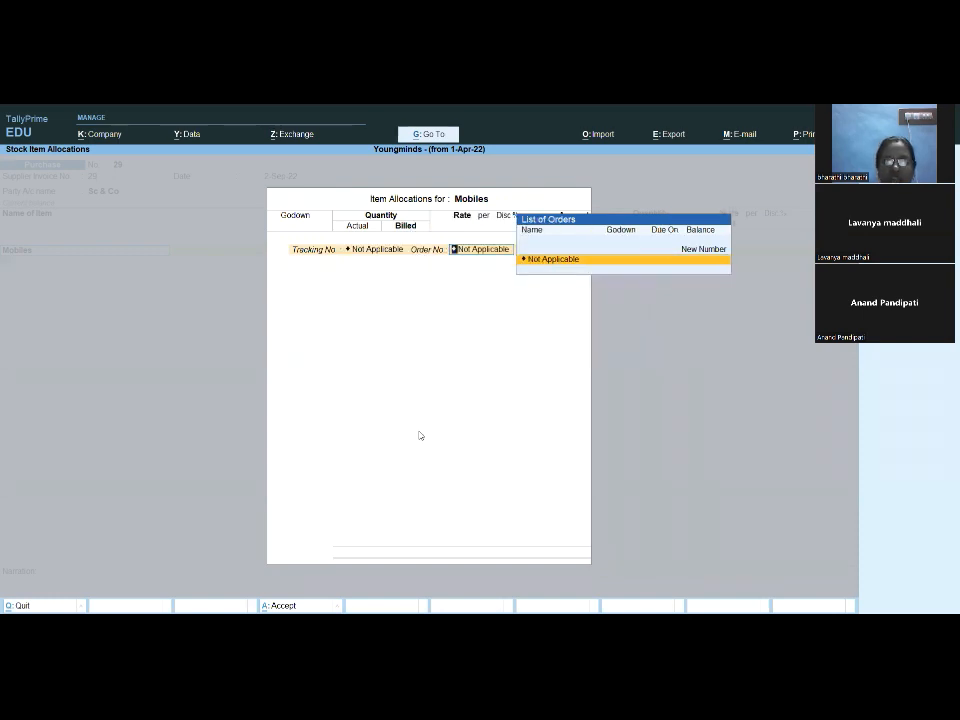
key(Return)
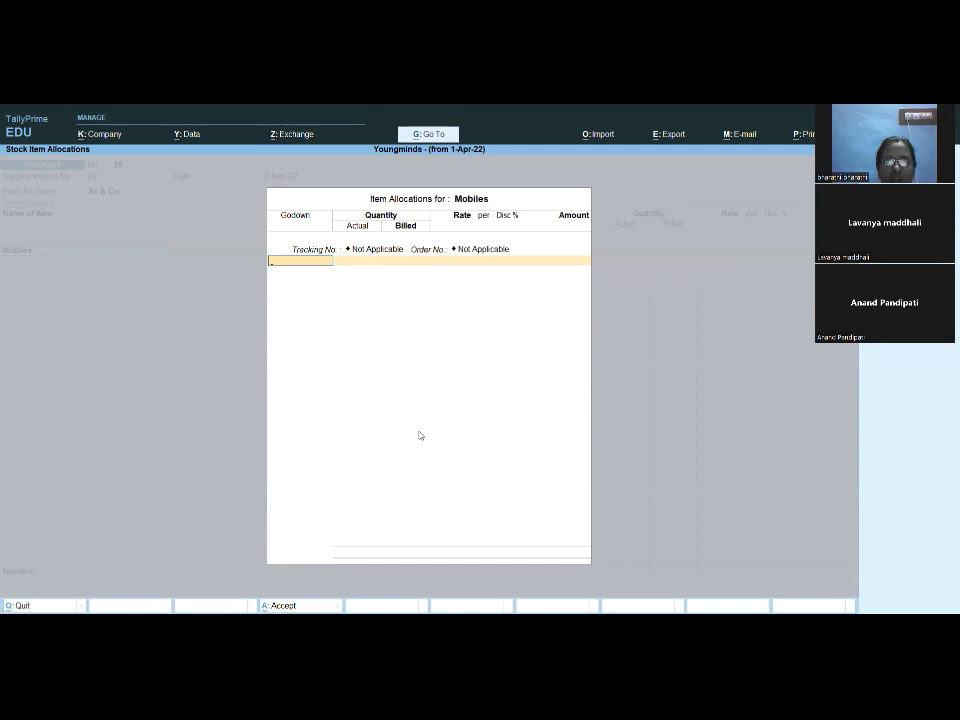
key(BackSpace)
key(BackSpace)
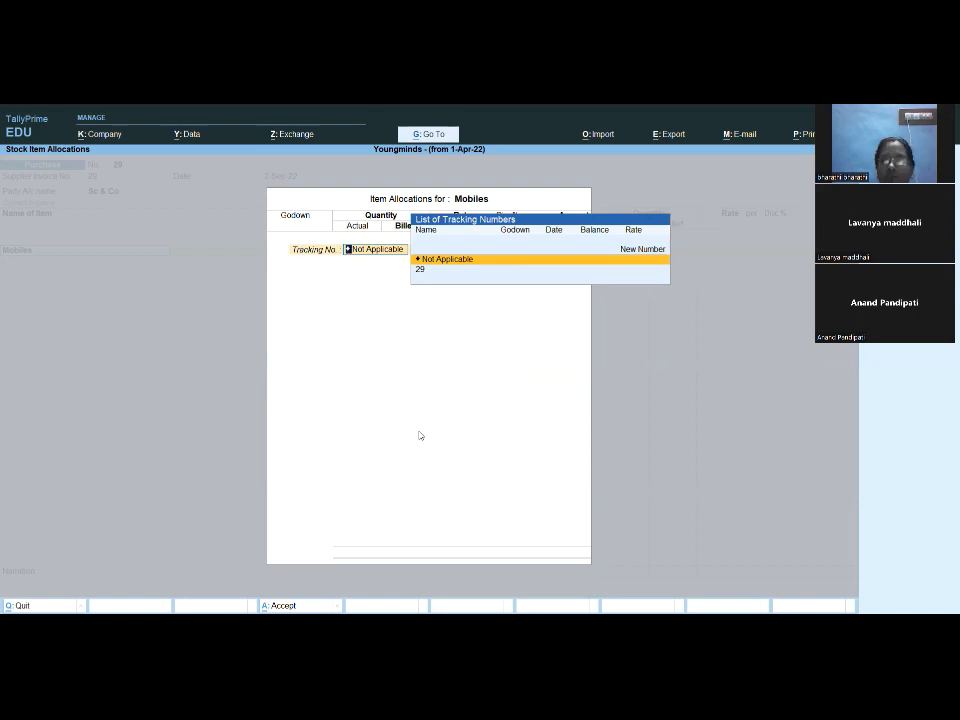
Assign new tracking number 1 to the Mobiles allocation and keep the order number as Not Applicable.
key(Up)
key(Return)
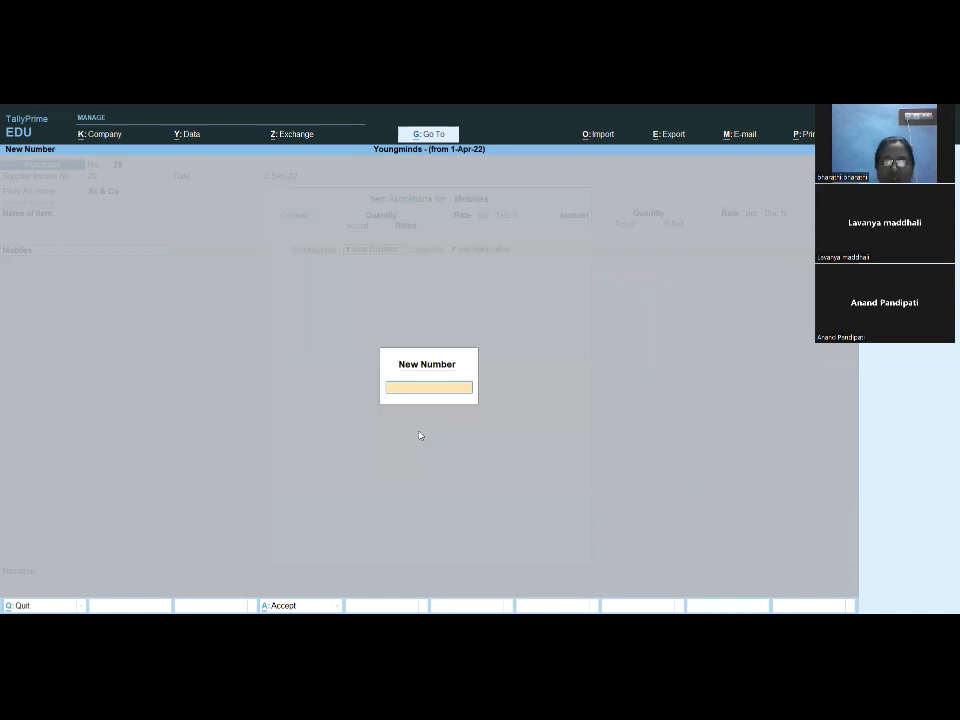
text(1)
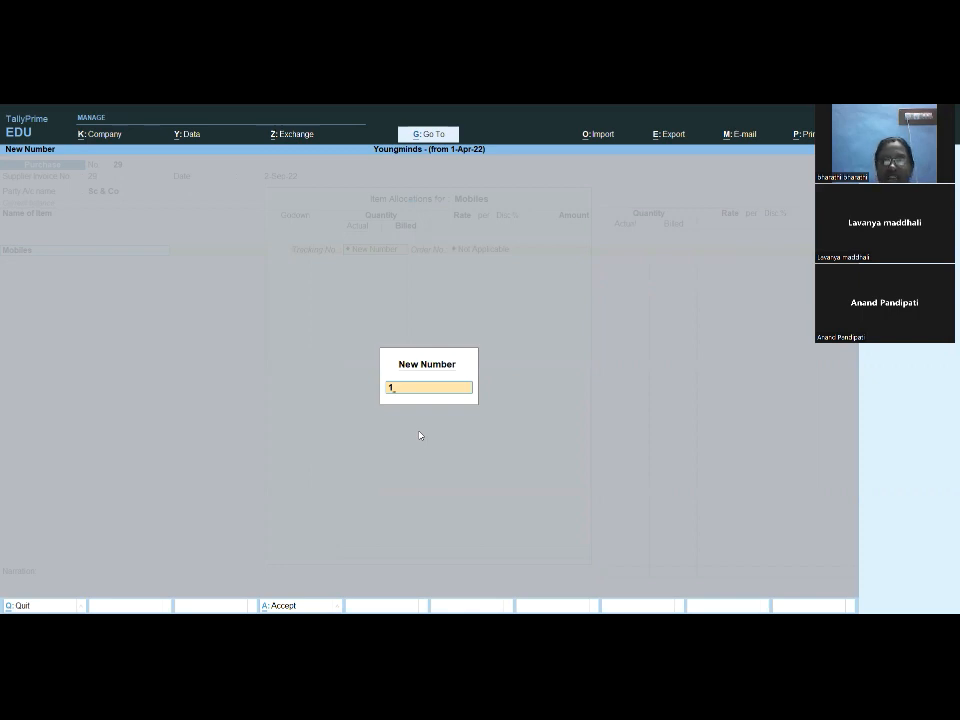
key(Return)
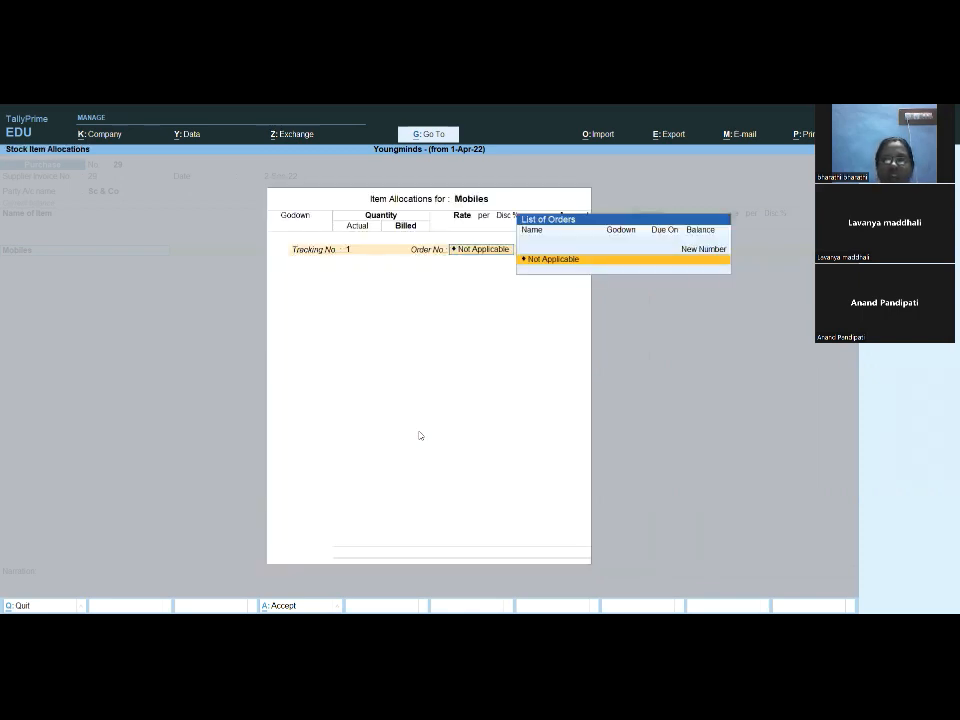
key(Return)
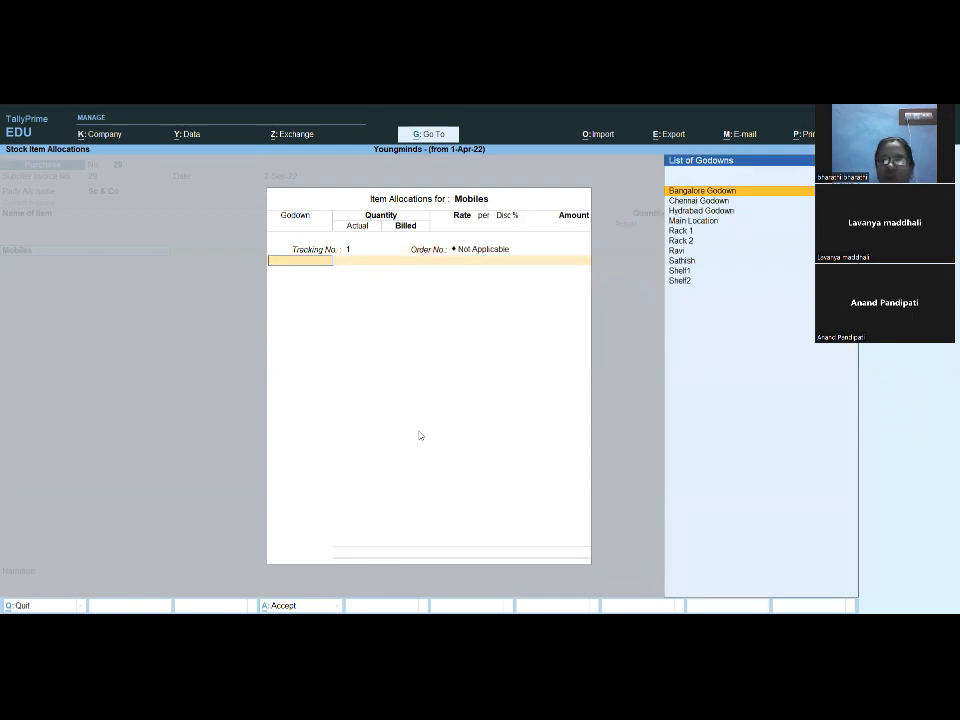
Allocate 20 nos of Mobiles to Hydrabad Godown at a rate of 13,000 per nos.
key(Down)
key(Down)
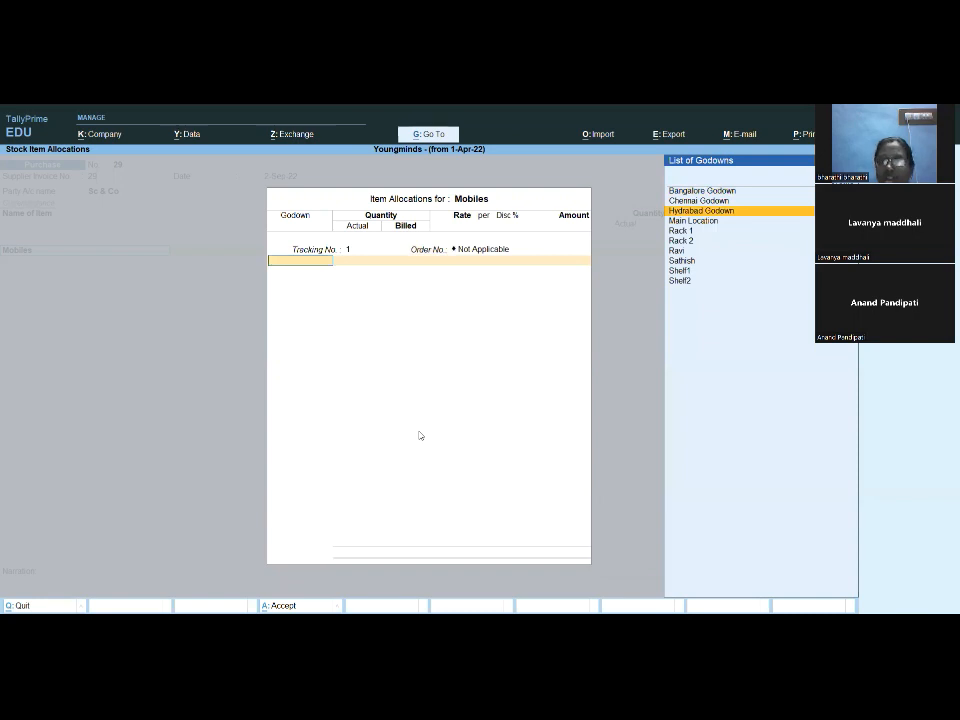
key(Return)
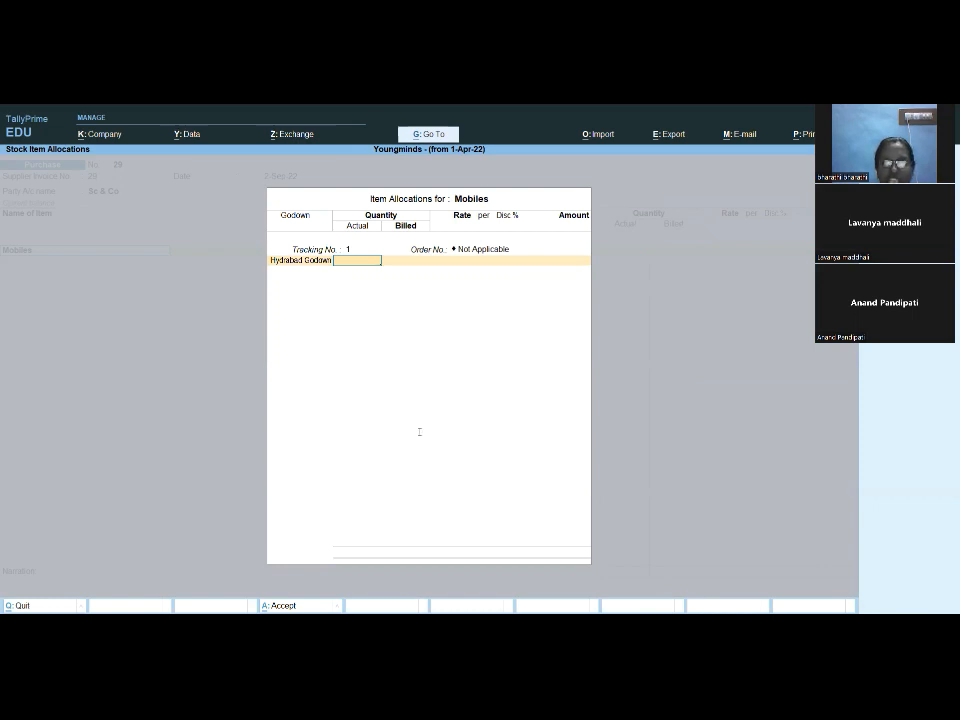
key(alt+Tab)
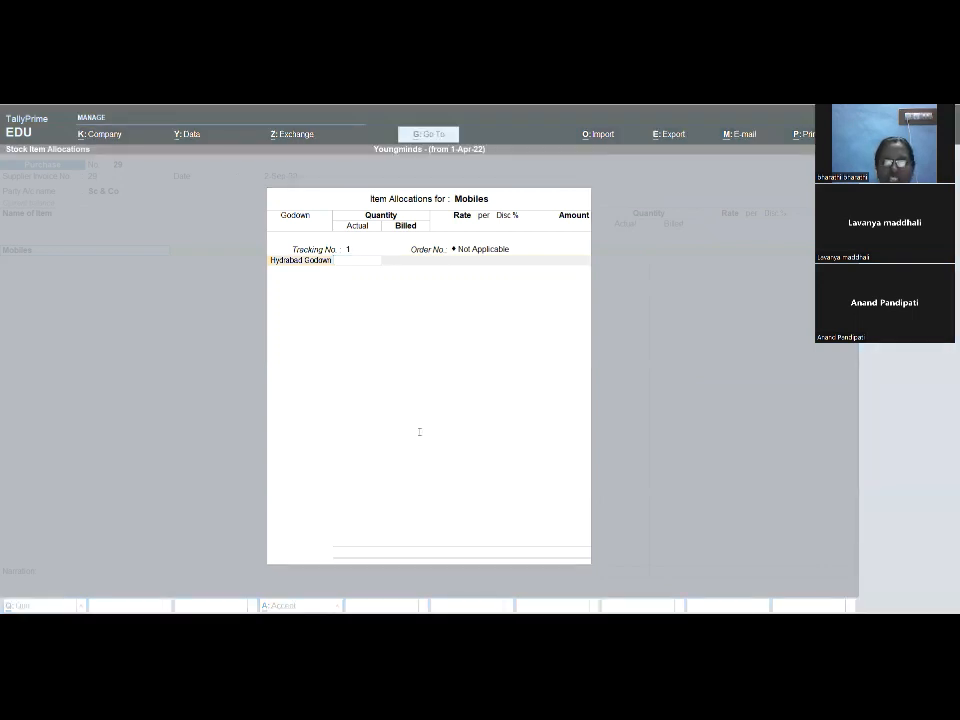
key(alt+Tab)
text(20)
key(Return)
key(Return)
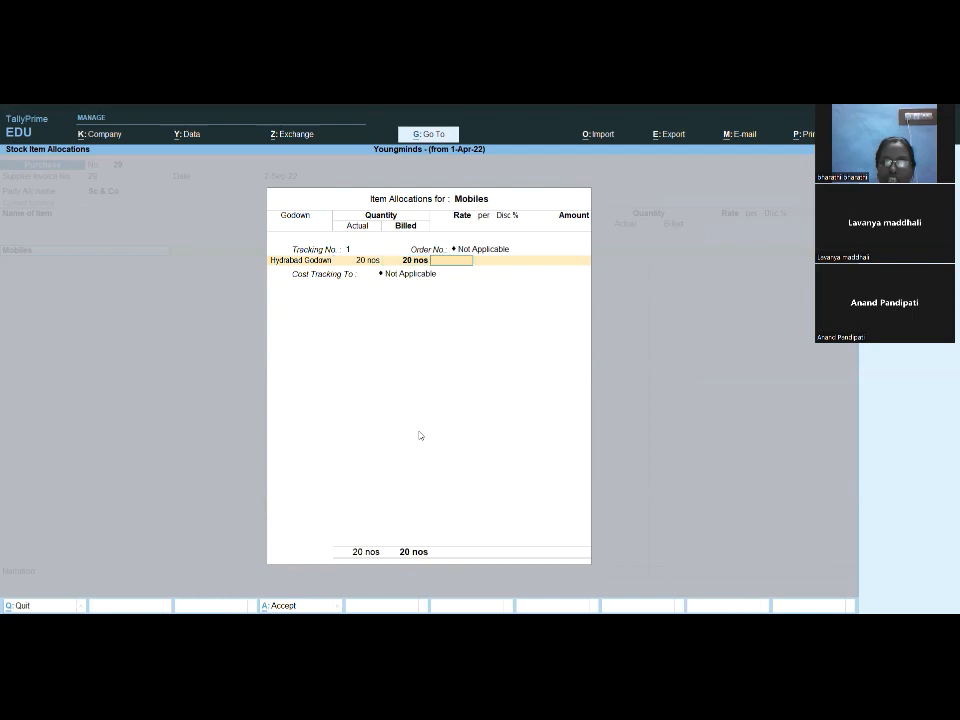
text(13000)
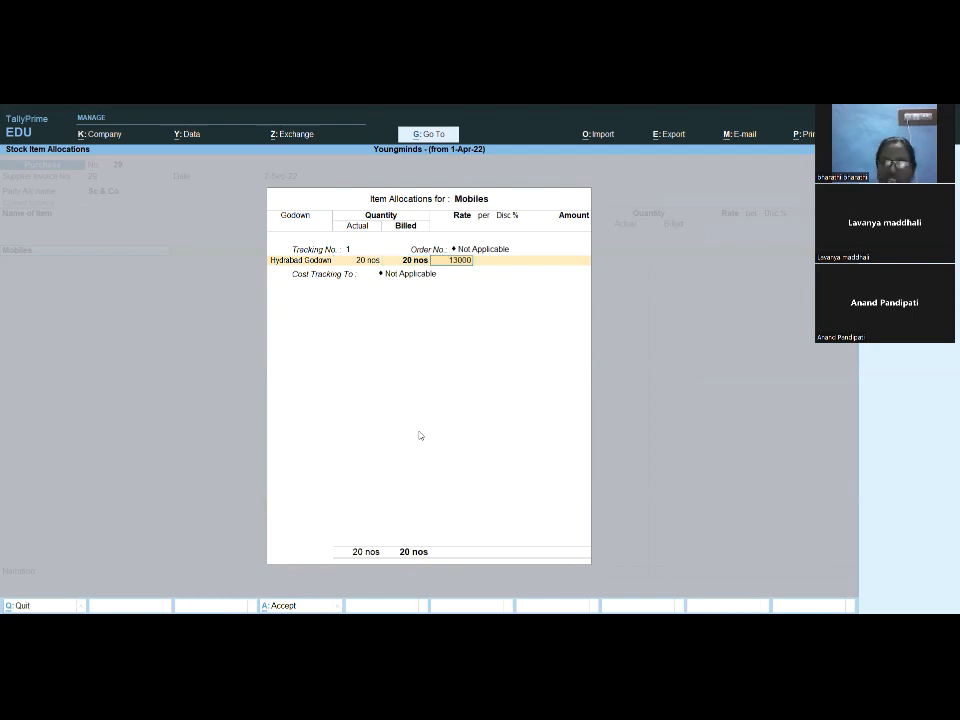
key(Return)
key(Return)
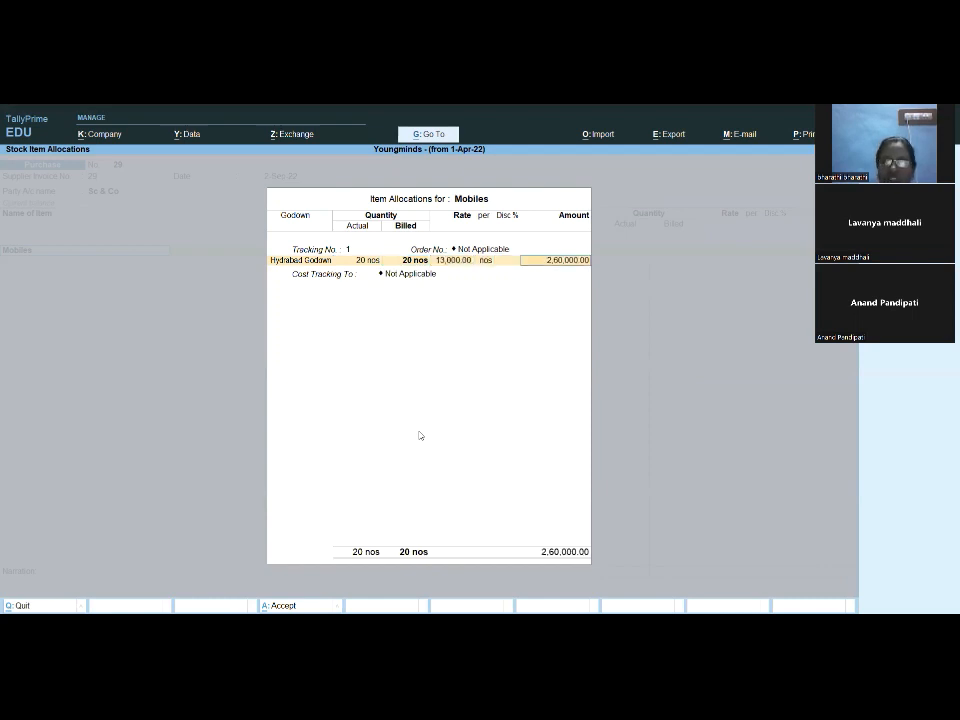
Go back in the Mobiles allocation and change its tracking number to Not Applicable, keeping the order number Not Applicable.
key(Return)
key(BackSpace)
key(BackSpace)
key(BackSpace)
key(BackSpace)
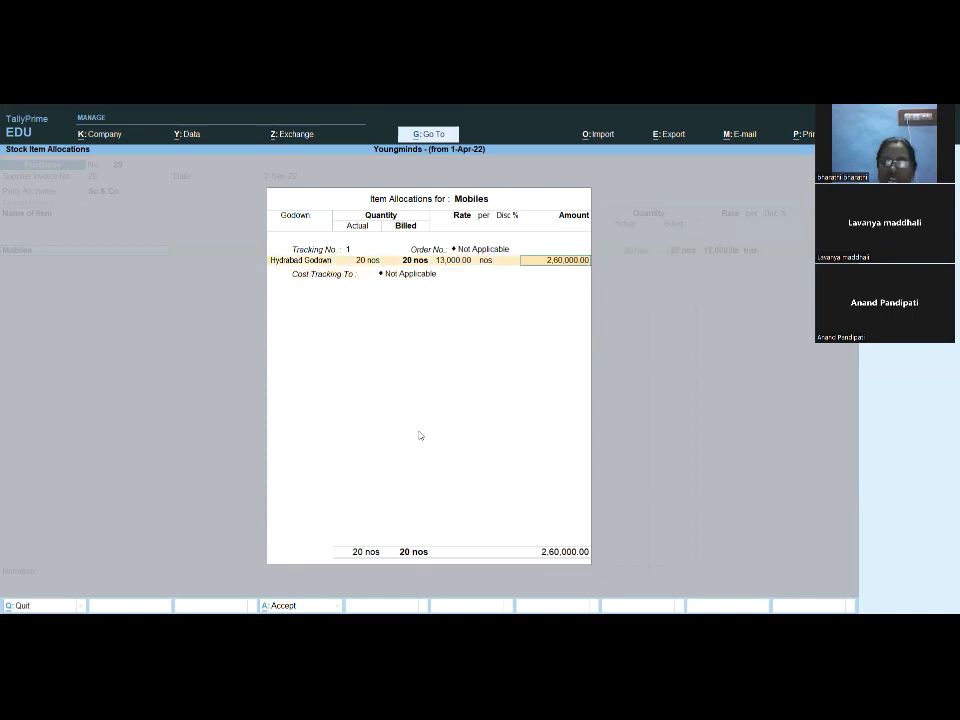
key(BackSpace)
key(BackSpace)
key(BackSpace)
key(BackSpace)
key(BackSpace)
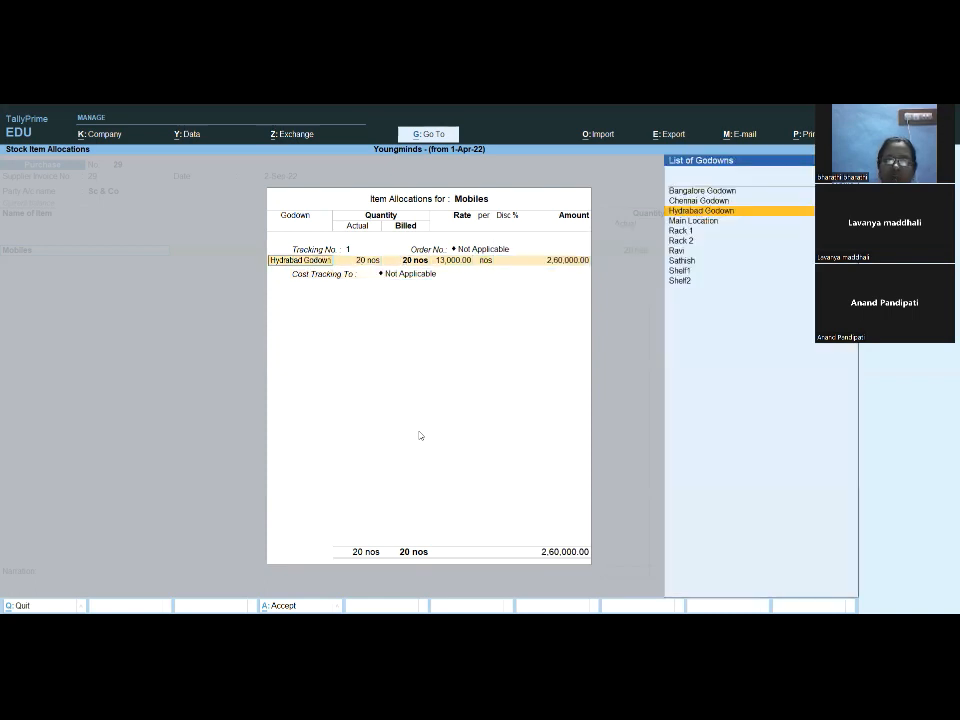
key(Up)
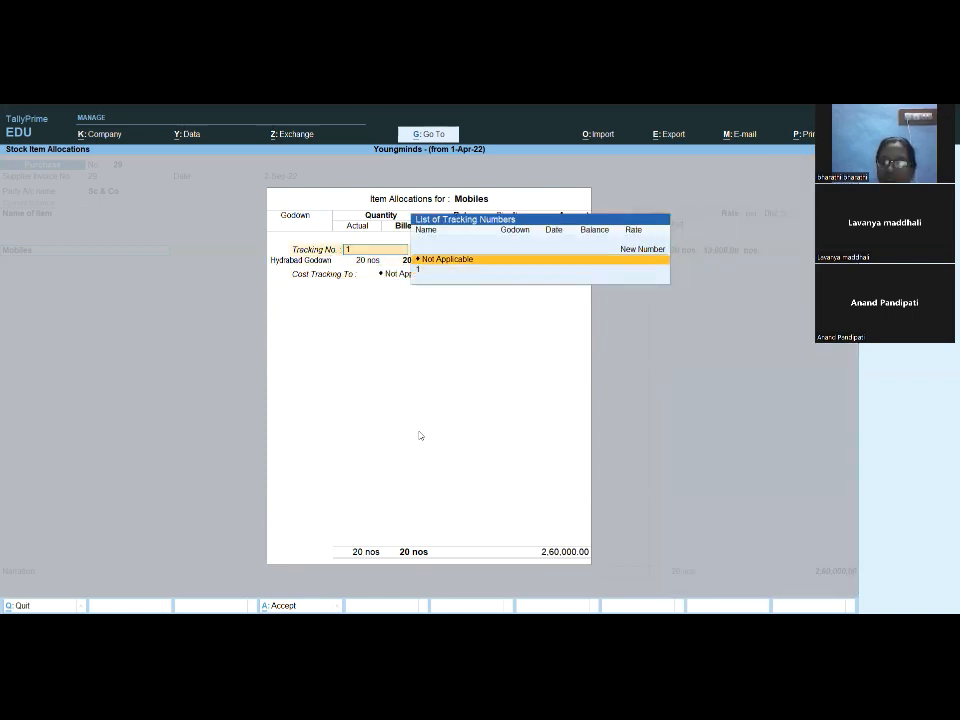
key(Return)
key(Return)
key(Return)
key(Return)
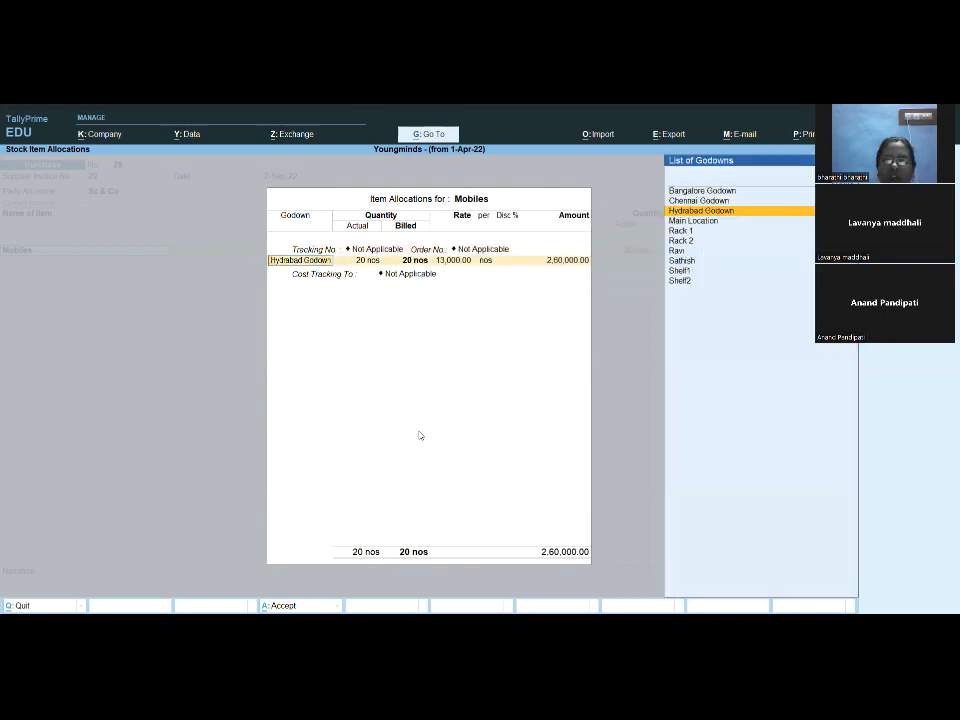
Assign new cost tracking number 1 to the Hydrabad Godown line and end the Mobiles allocation list.
key(Return)
key(Return)
key(Return)
key(Return)
key(Return)
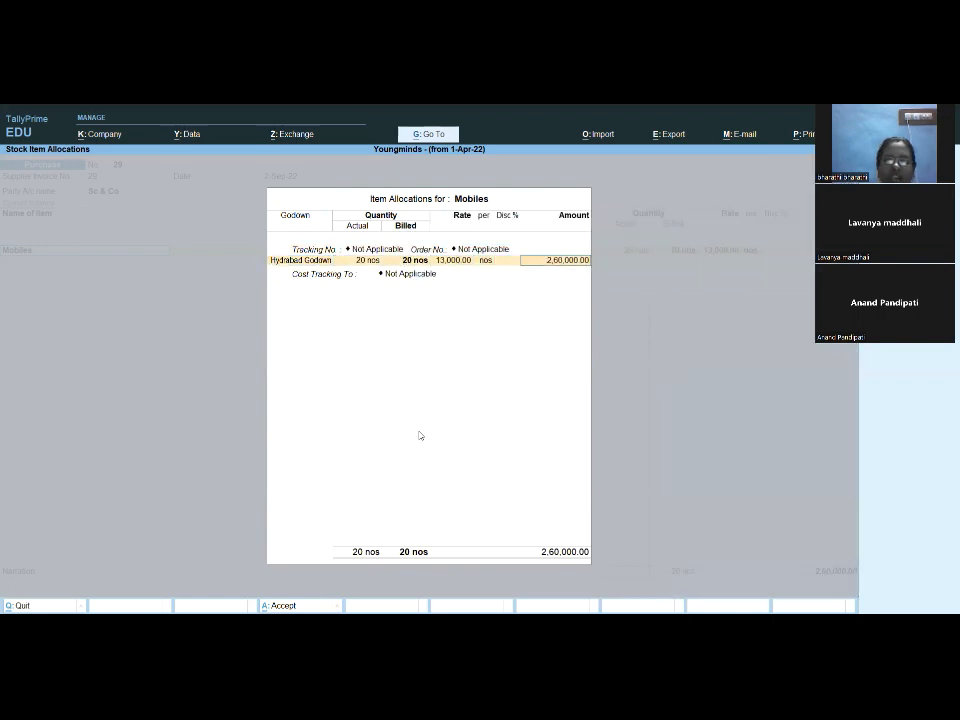
key(Up)
key(Return)
text(1)
key(Return)
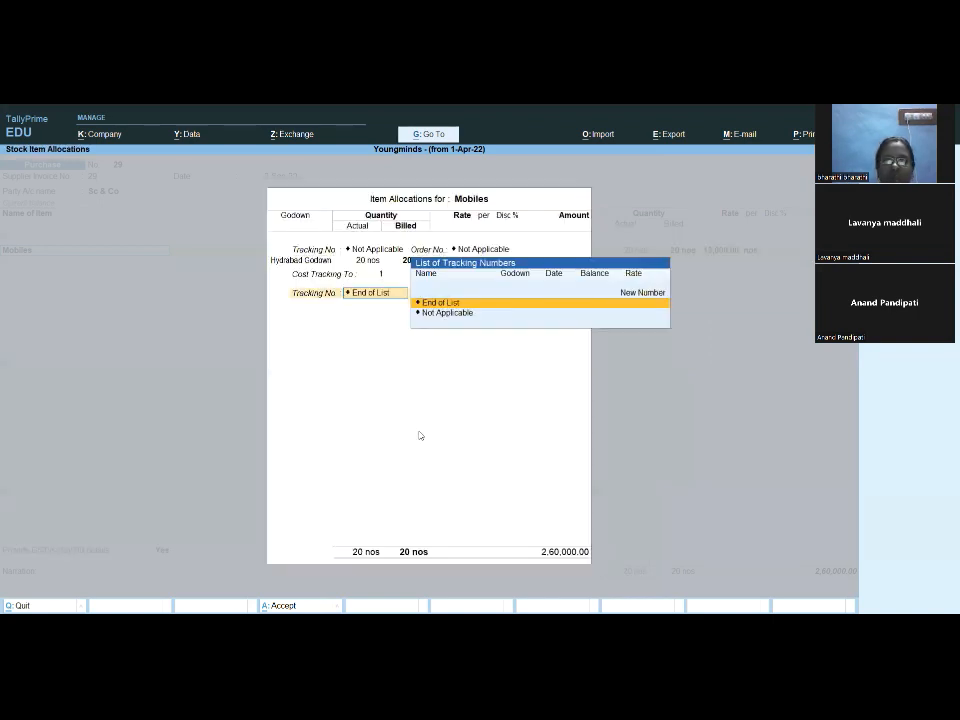
key(Return)
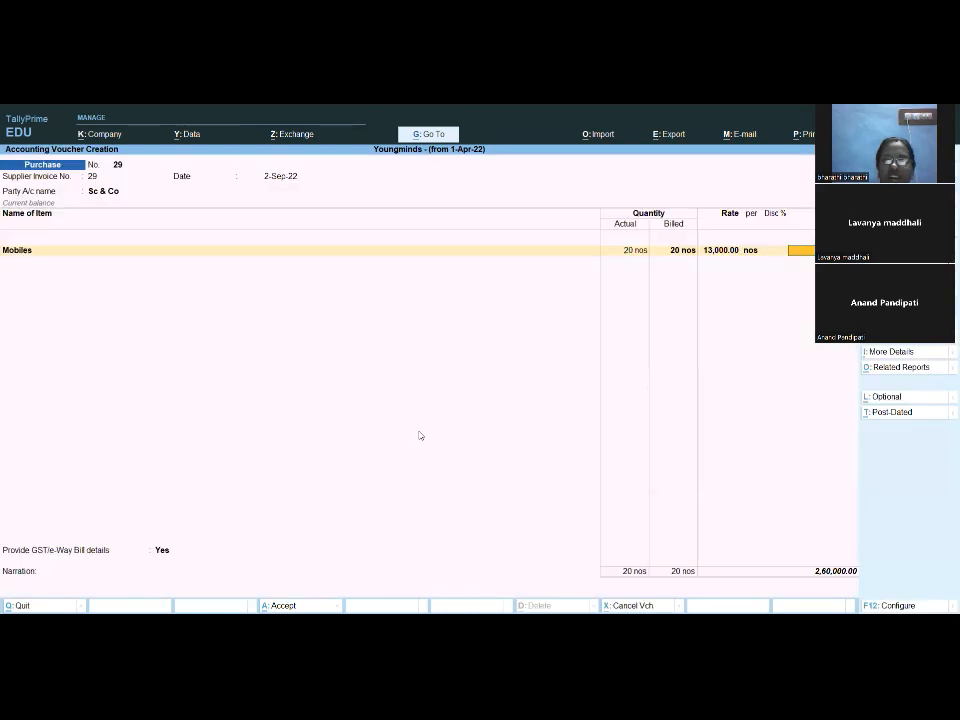
Allocate the full Mobiles amount to the purchase ledger in the accounting details.
key(Return)
text(P)
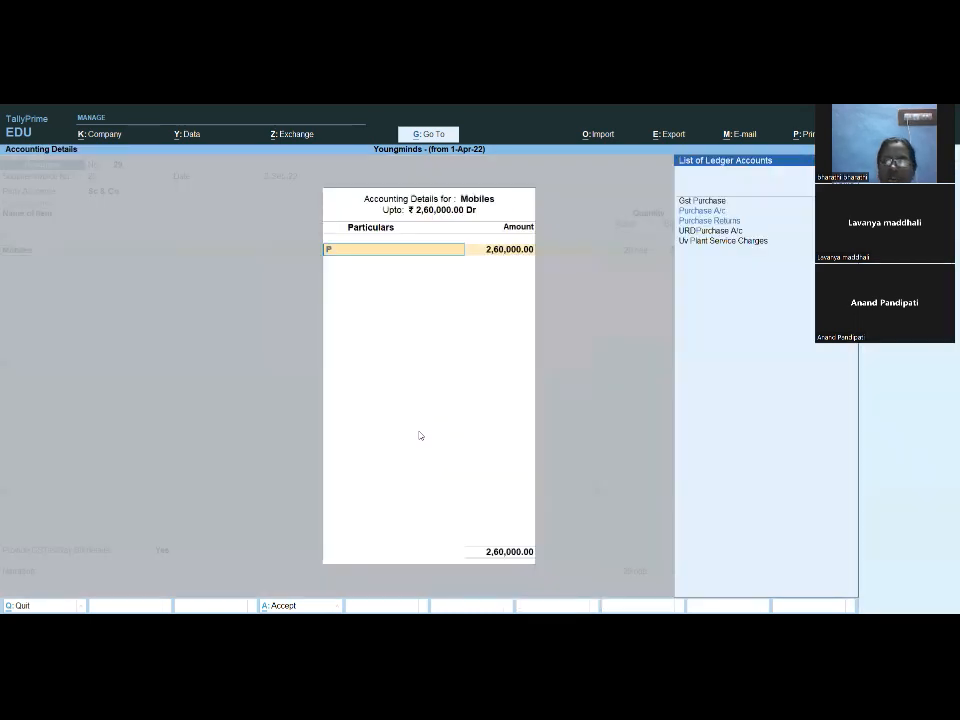
key(Down)
key(Return)
key(Return)
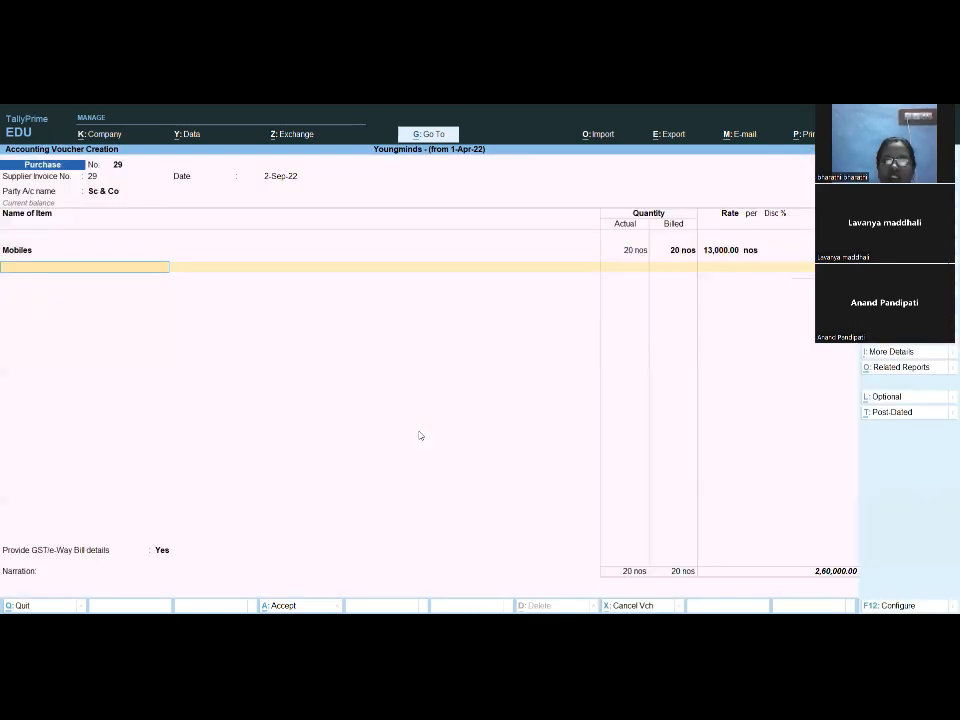
End the purchase voucher's item list and set Provide GST/e-Way Bill details to No.
key(Return)
key(Up)
key(Return)
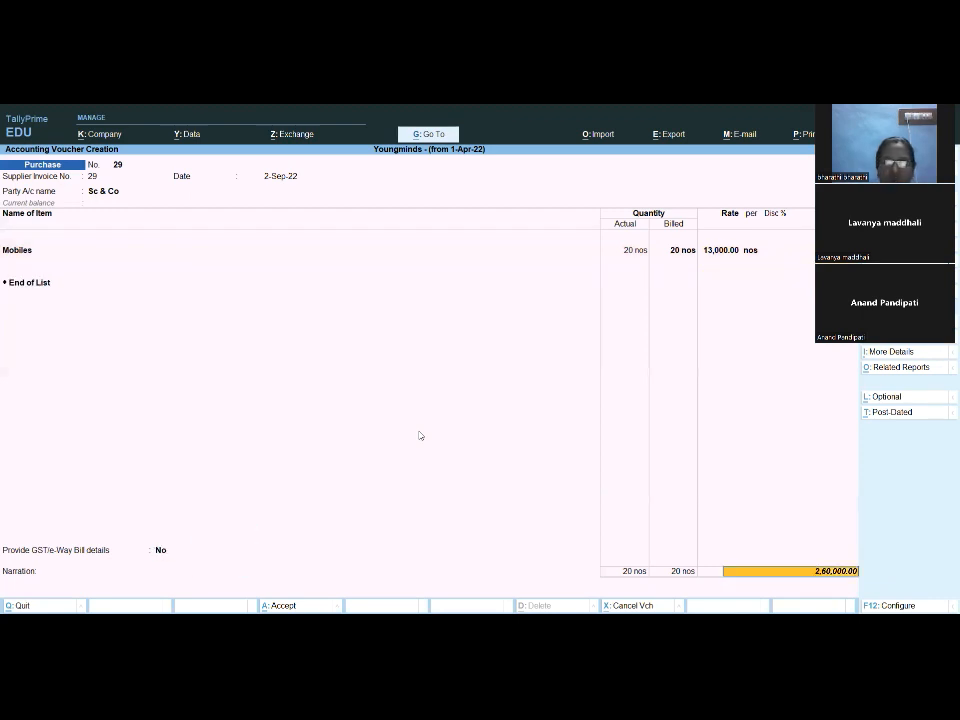
Book the full amount for Sc & Co as New Ref 29 and save the purchase voucher.
key(Return)
key(Return)
key(Return)
key(Return)
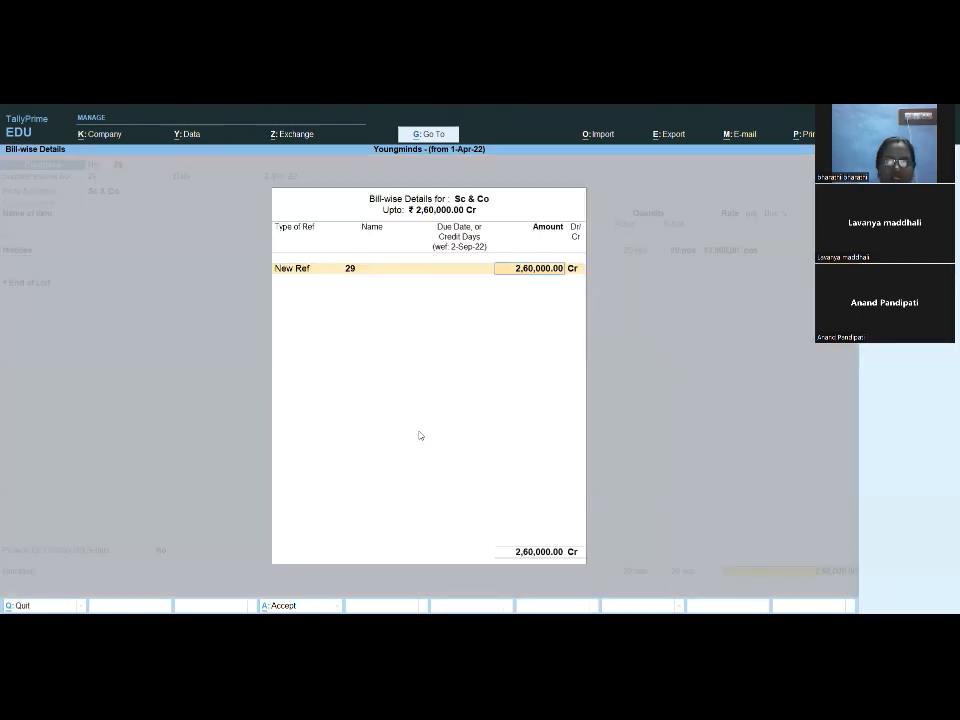
key(Return)
key(Return)
key(y)
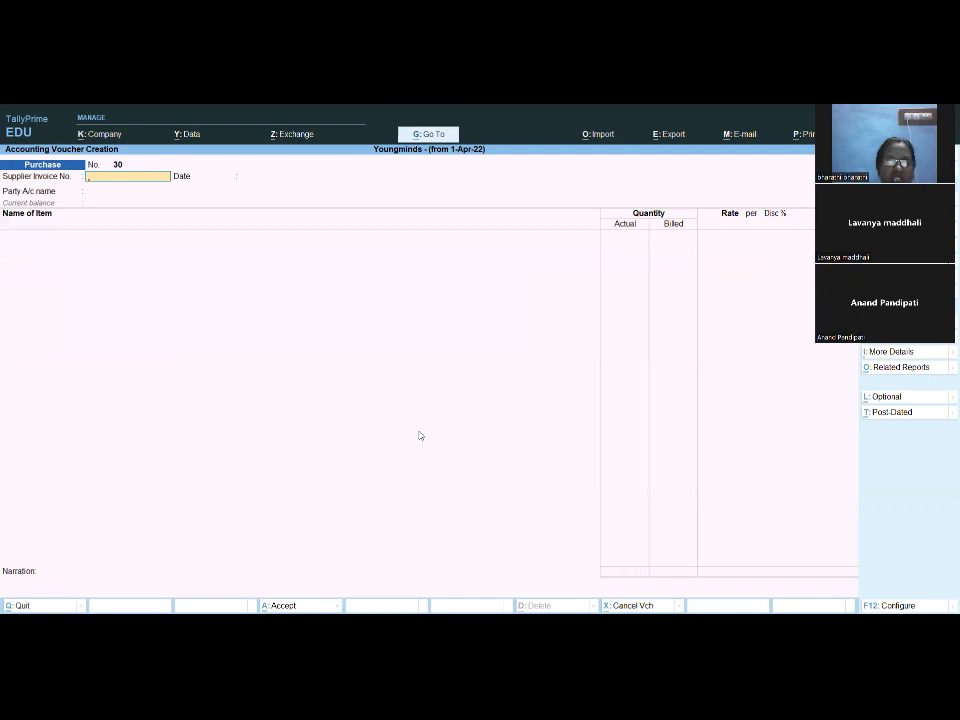
Leave voucher entry and open the Stock Summary report.
key(Escape)
key(Down)
key(Down)
key(Down)
key(Down)
key(Down)
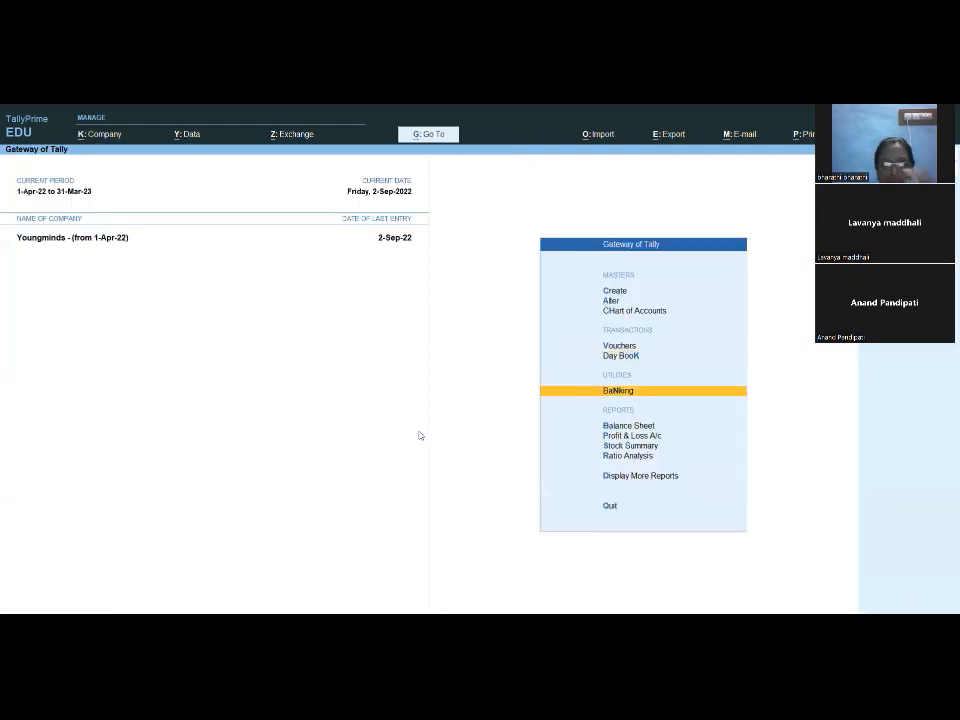
key(Return)
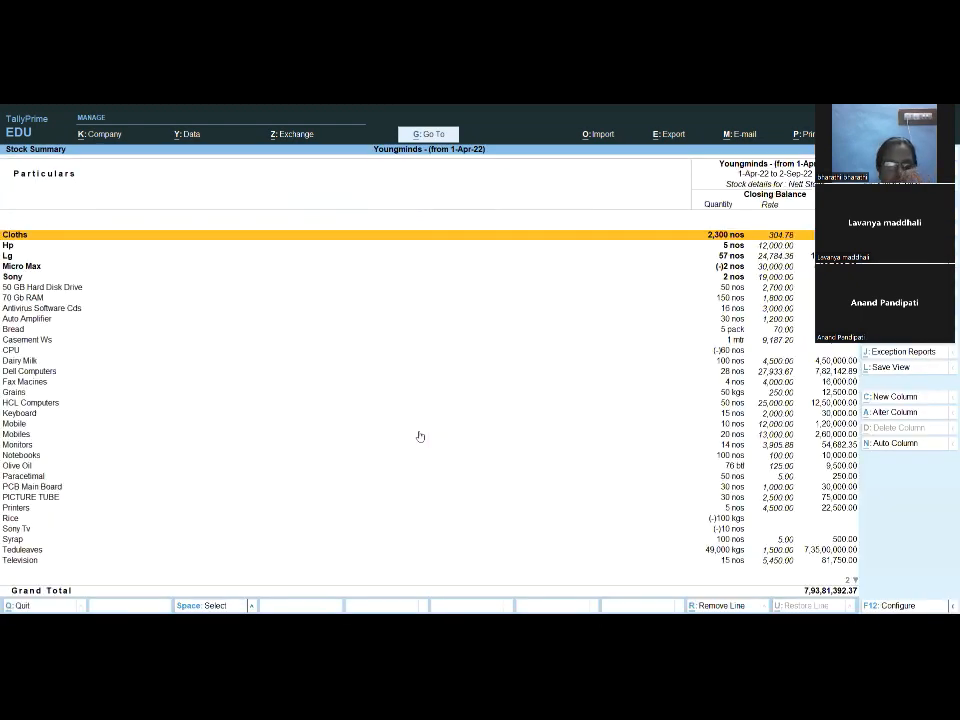
Examine the September vouchers of the Mobiles item from the stock summary and return to the Gateway of Tally.
key(Down)
key(Down)
key(Down)
key(Down)
key(Down)
key(Down)
key(Down)
key(Down)
key(Down)
key(Down)
key(Down)
key(Down)
key(Down)
key(Down)
key(Down)
key(Down)
key(Down)
key(Down)
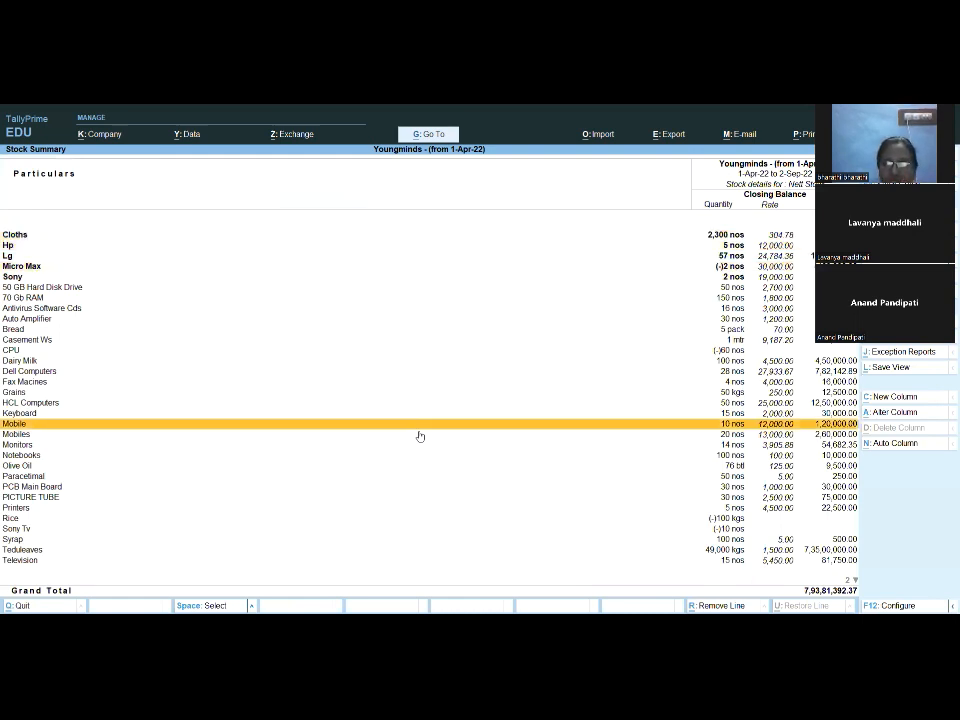
key(Down)
key(Return)
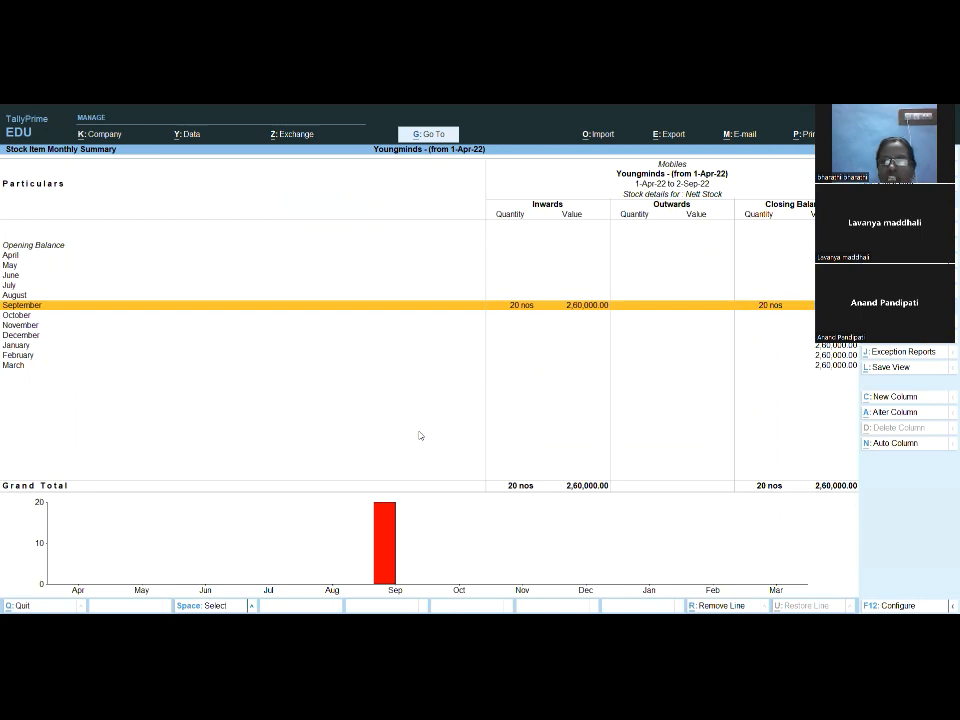
key(Return)
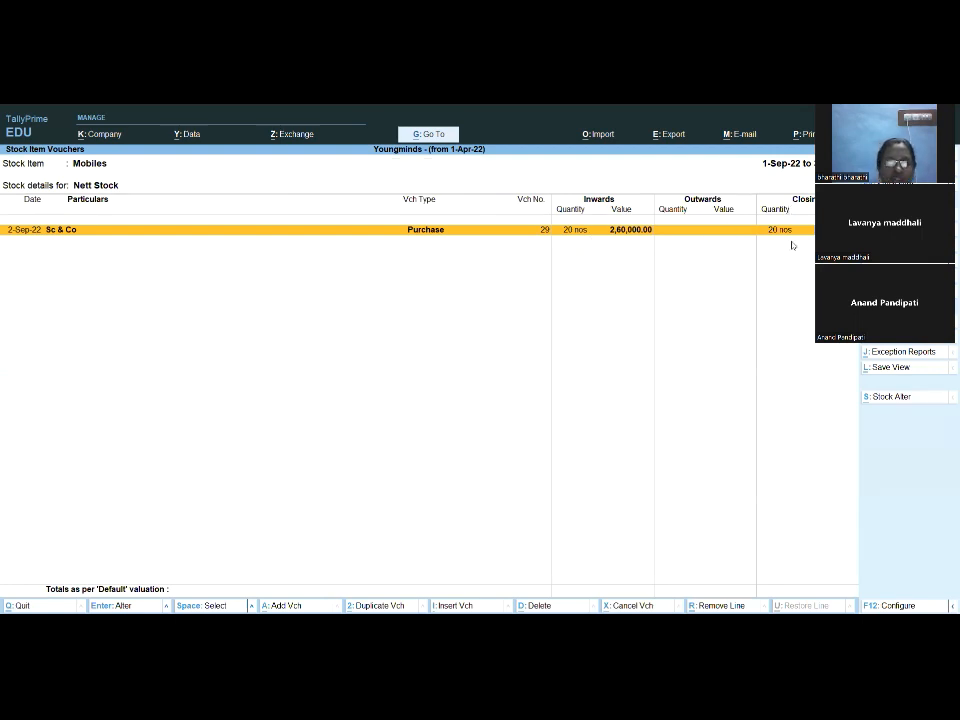
key(Escape)
key(Escape)
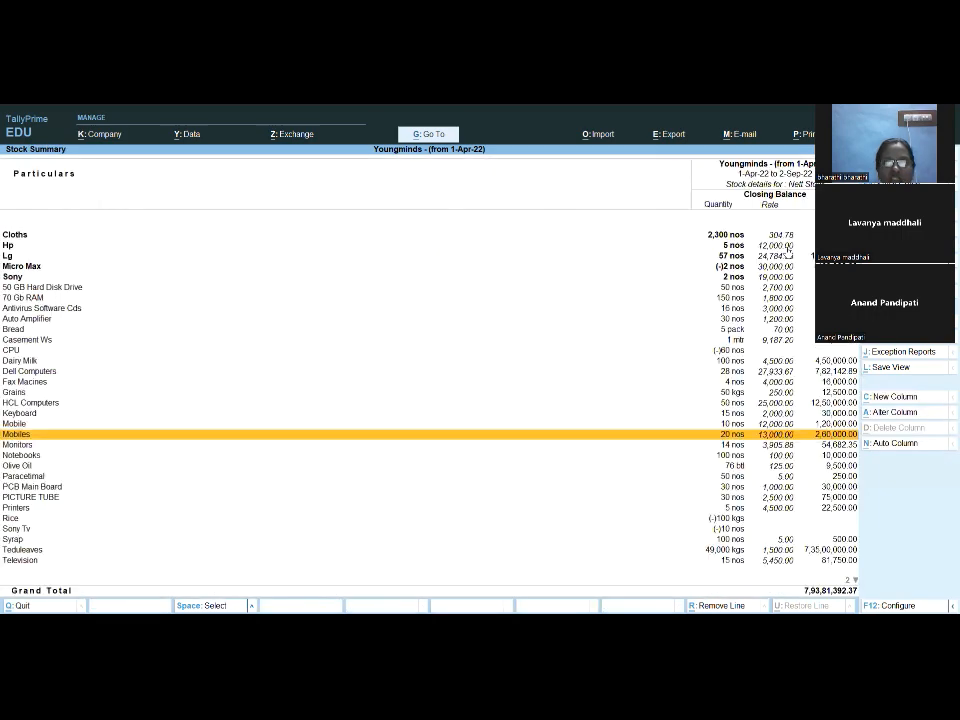
key(Escape)
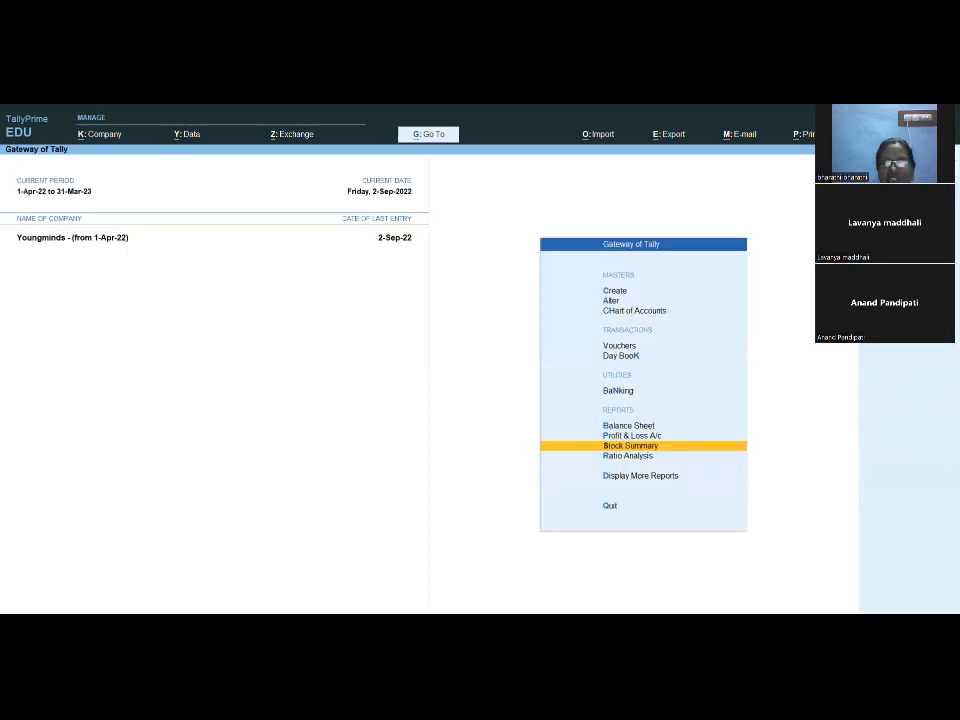
Start a new Sales voucher with Karthik & Co as the party and price level Not Applicable.
click(613, 347)
key(F8)
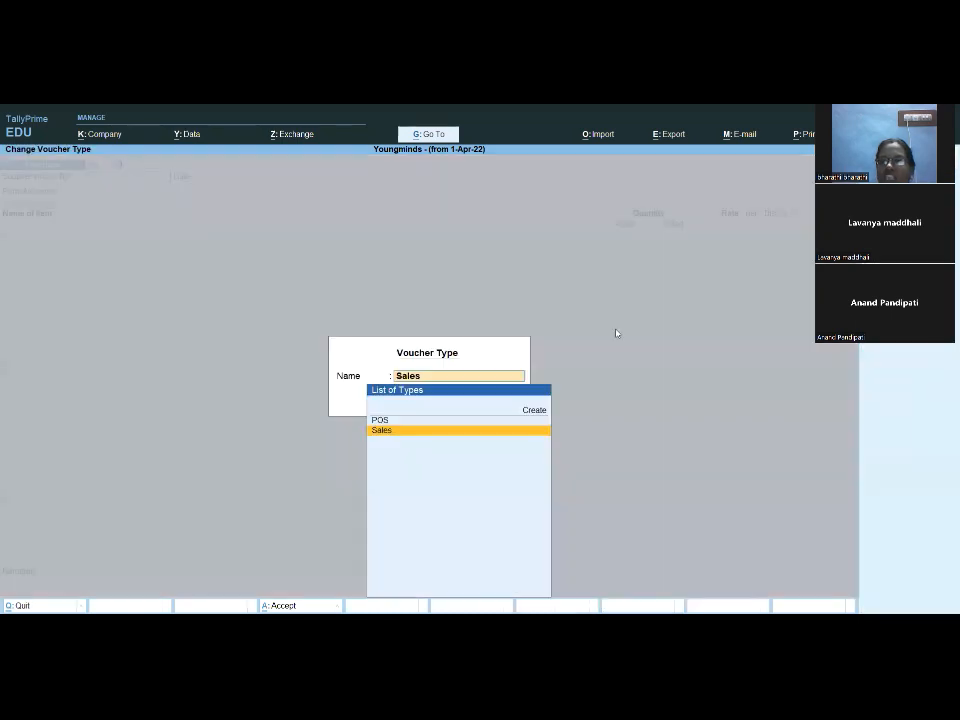
key(Return)
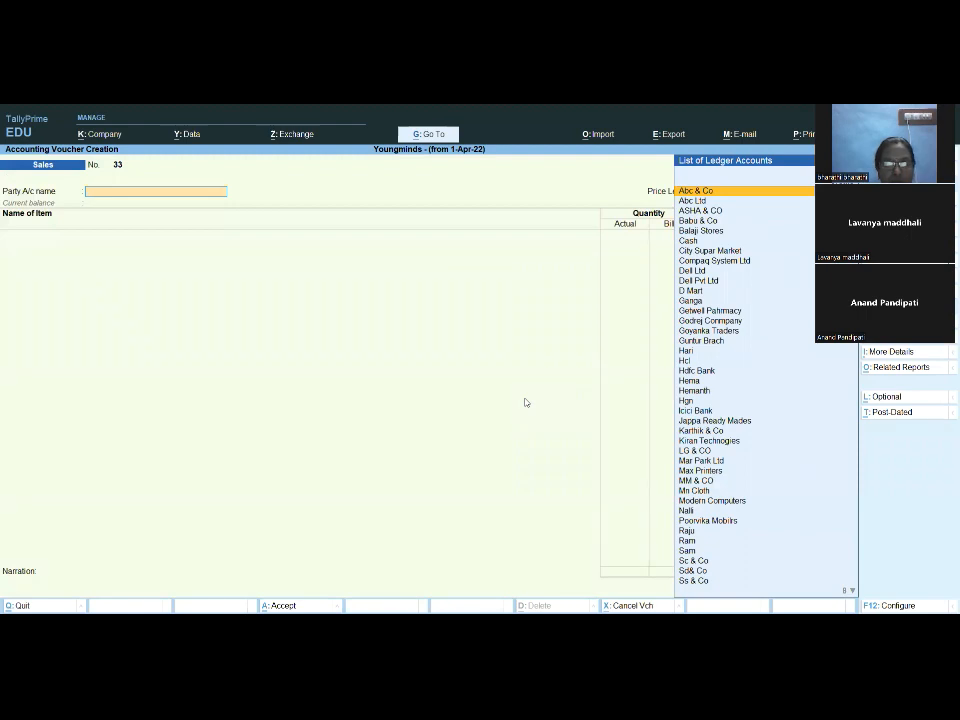
text(Ka)
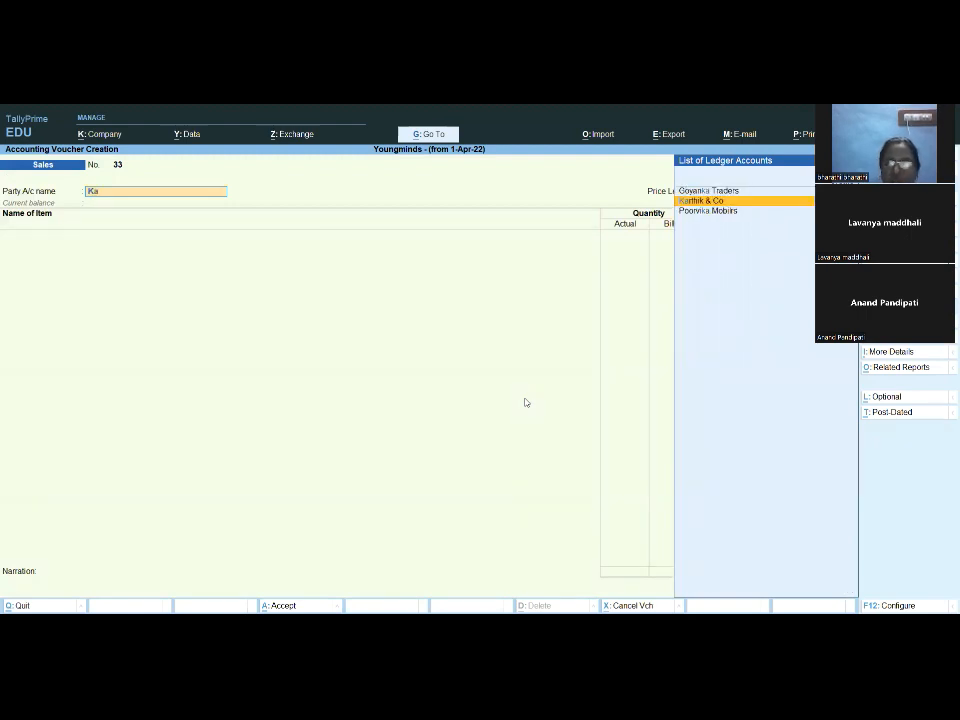
key(Return)
key(Return)
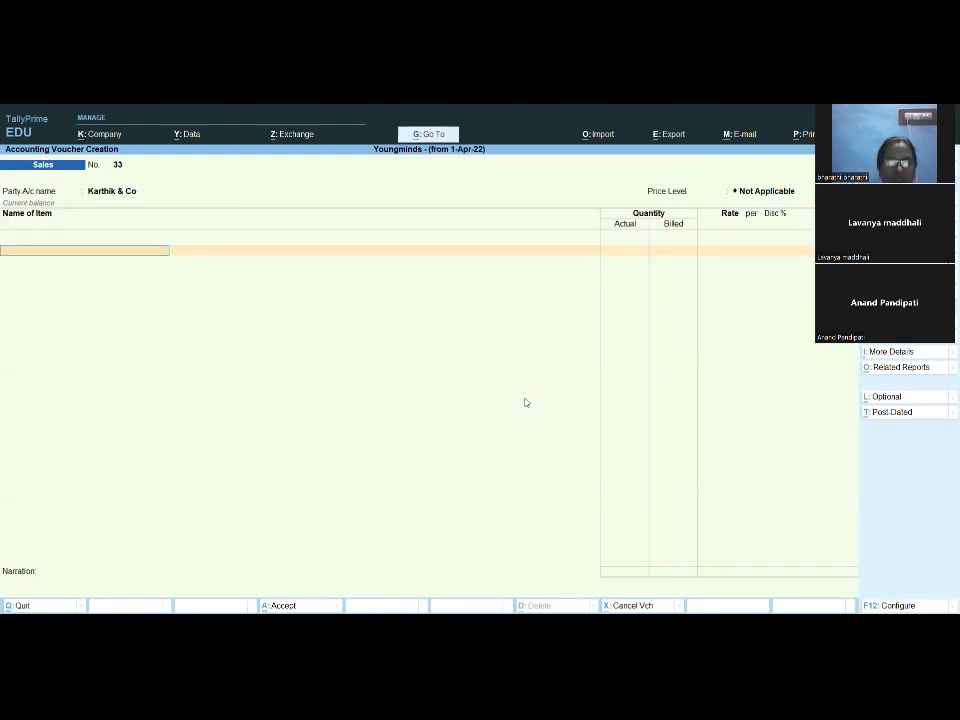
Add Mobiles to the sales voucher with both tracking number and order number set to Not Applicable.
text(Mo)
key(Down)
key(Return)
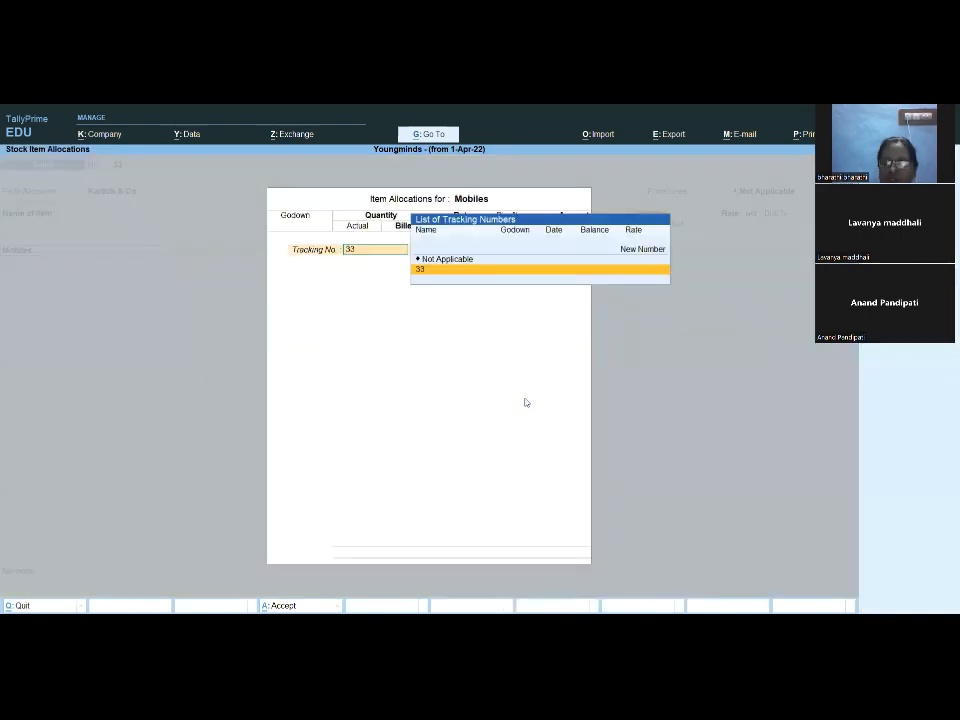
key(Up)
key(Return)
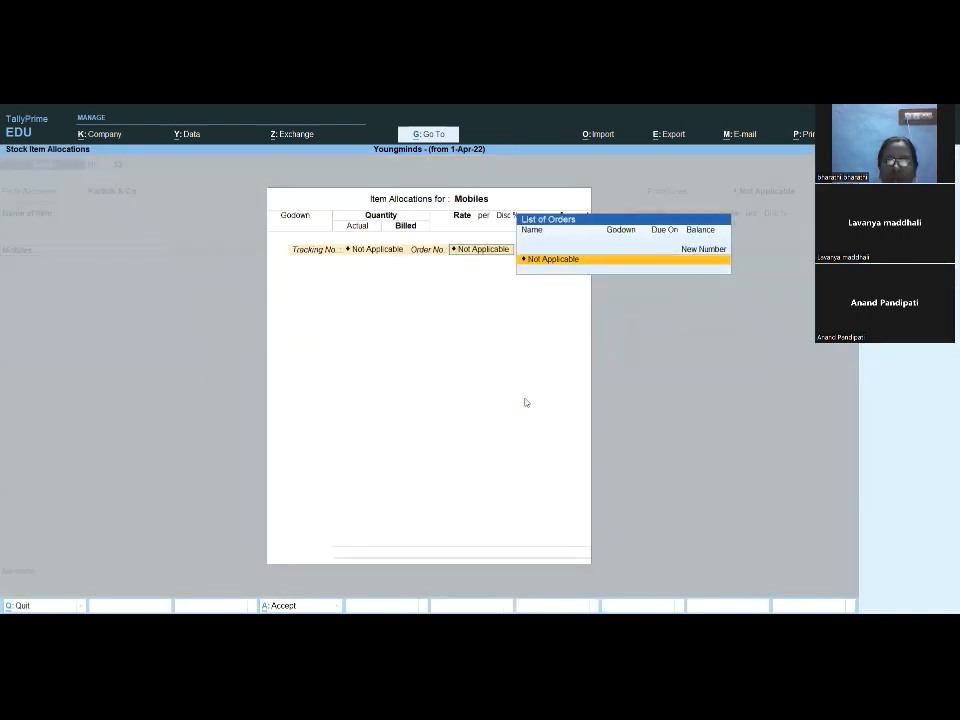
key(Return)
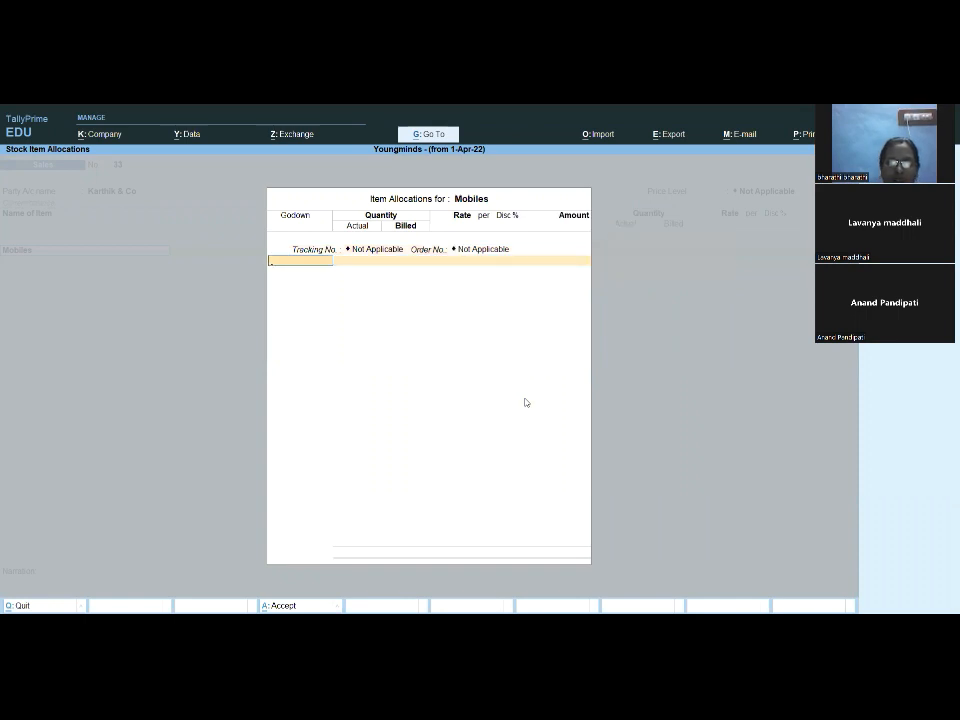
Allocate 10 nos of Mobiles from Hydrabad Godown at a rate of 14,000 per nos.
text(H)
key(Return)
text(10)
key(Return)
key(Return)
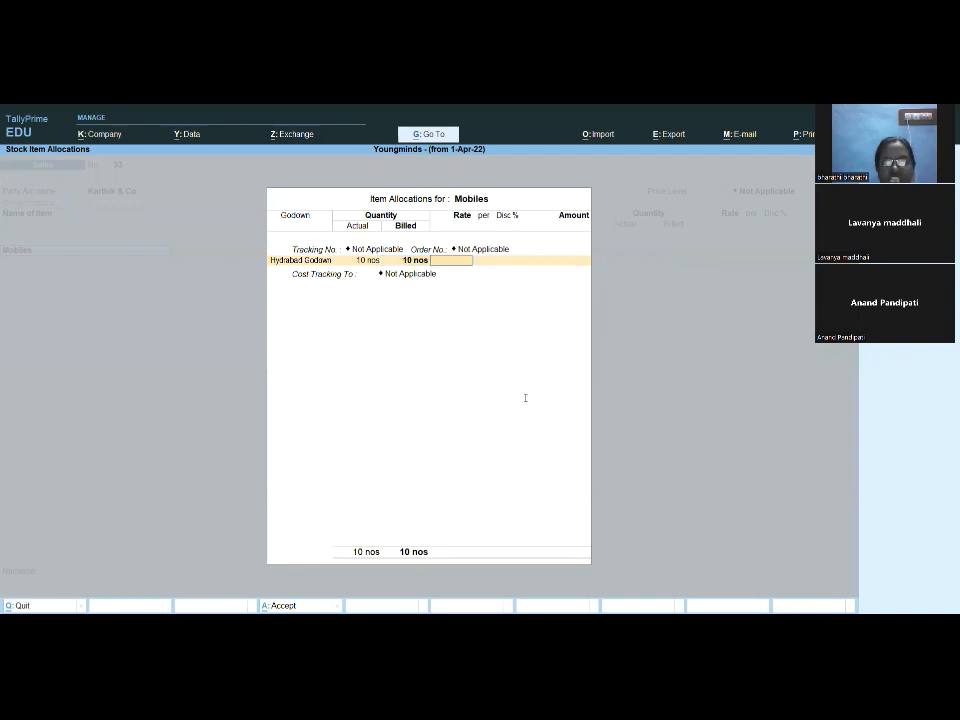
key(Return)
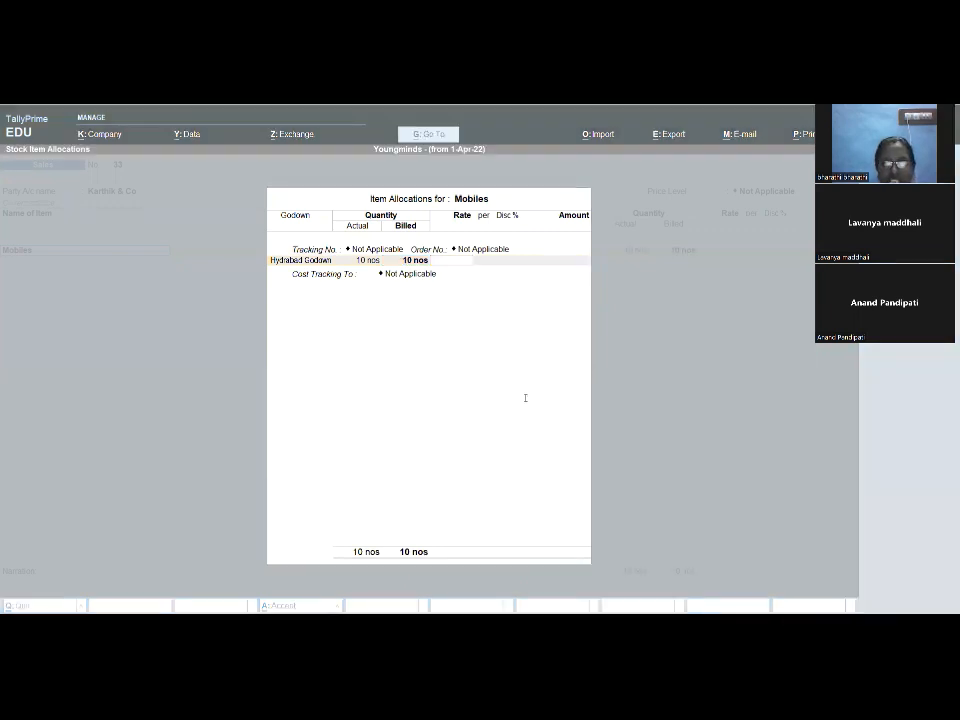
text(14000)
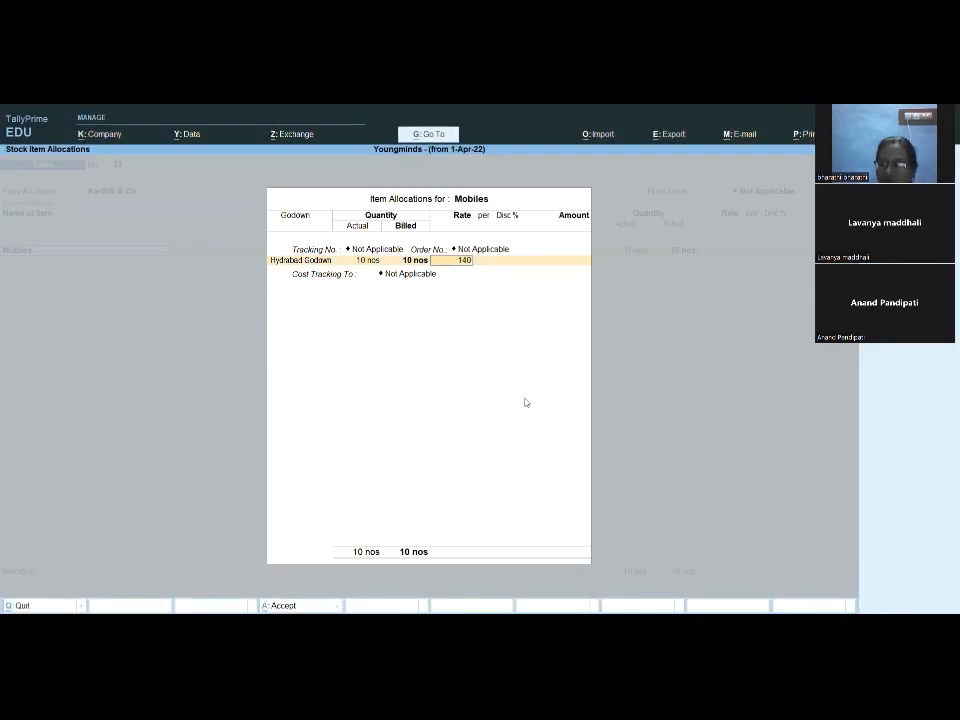
key(Return)
key(Return)
key(Return)
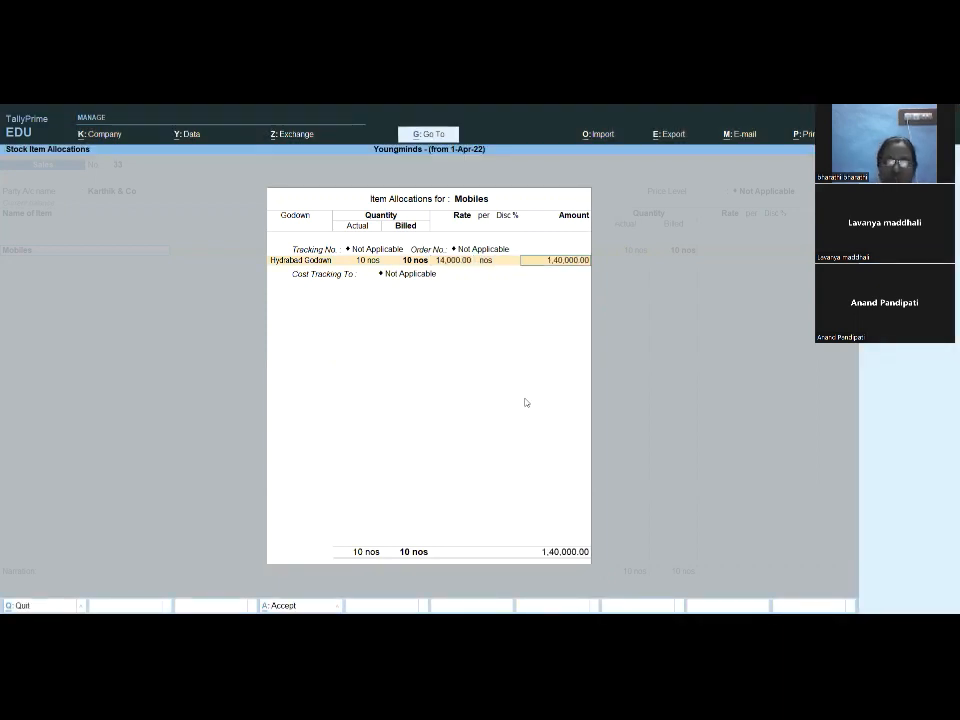
Set cost tracking to number 1 from the Sc & Co purchase and end the item allocation list.
key(Return)
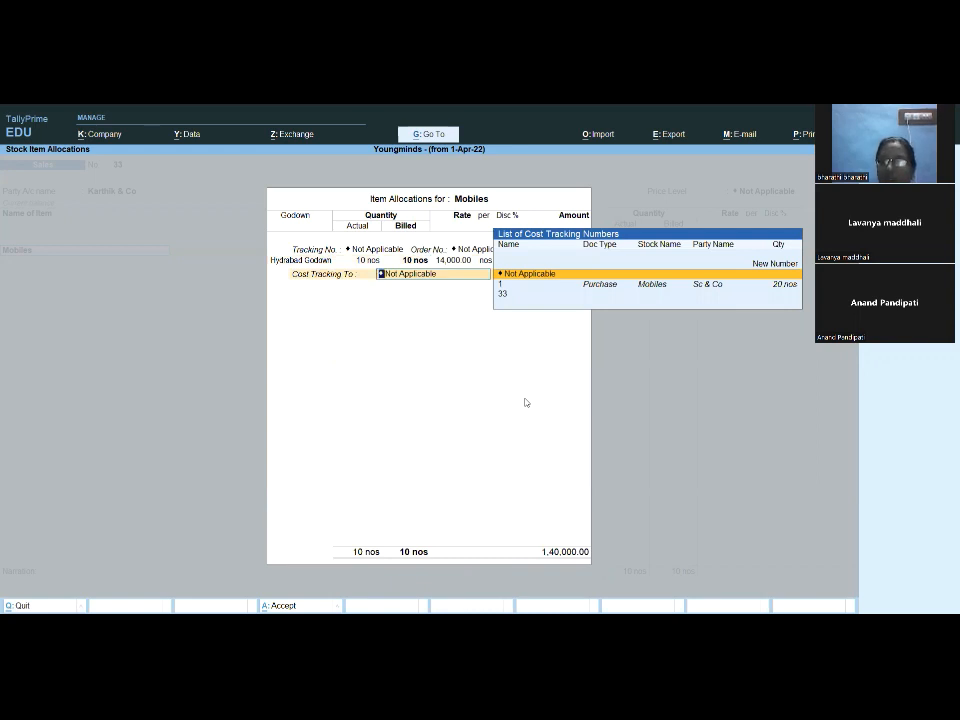
key(Down)
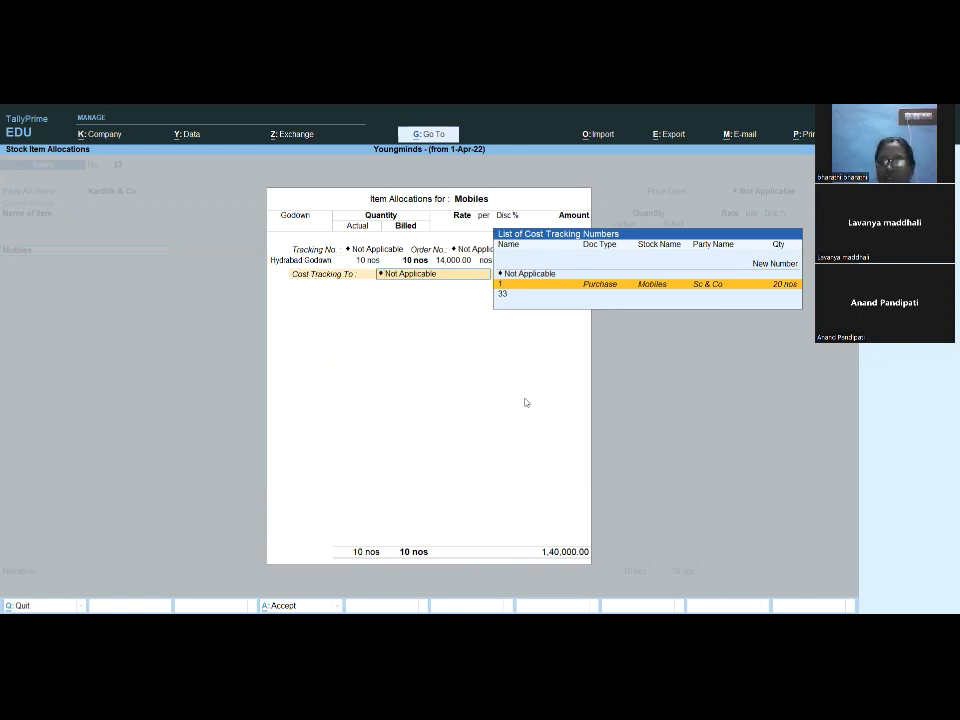
key(Return)
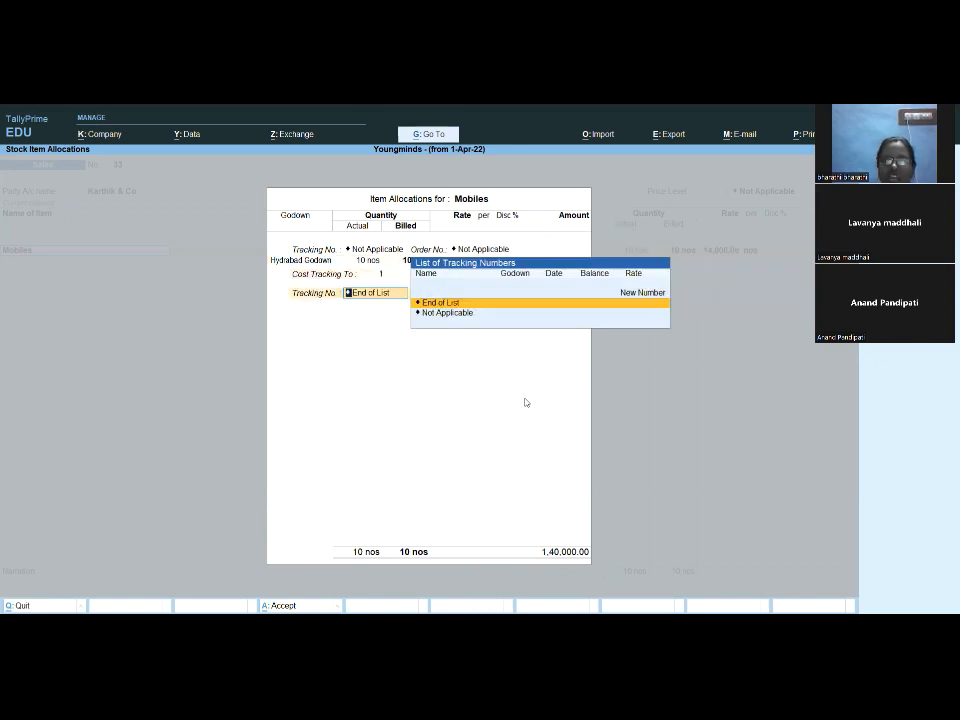
key(Return)
key(Return)
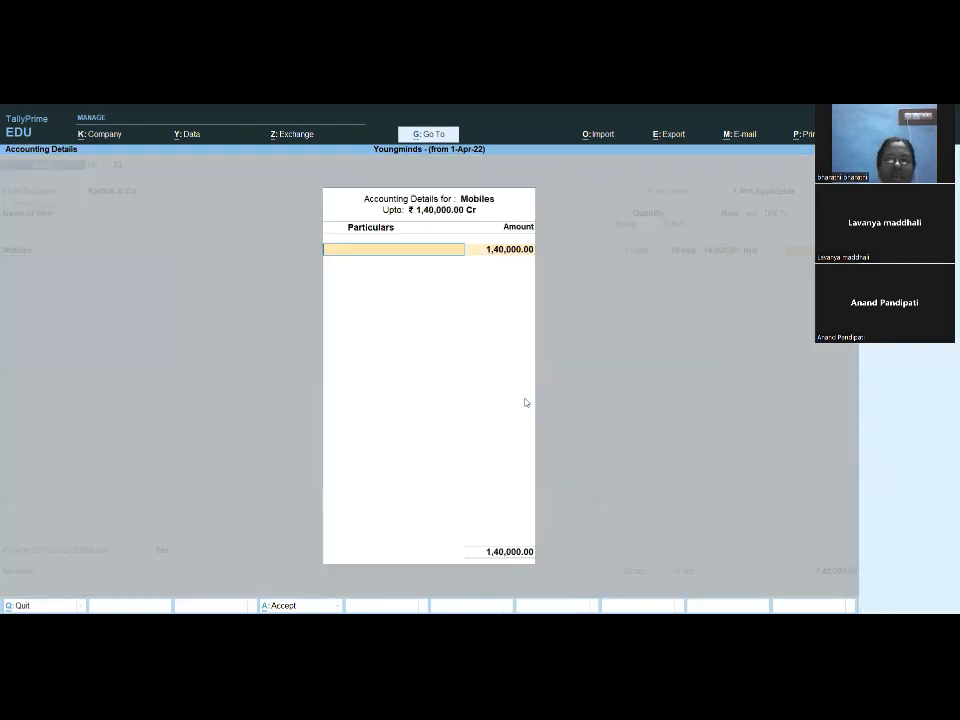
Assign the Mobiles amount to the sales ledger, end the item list and set GST/e-Way Bill details to No.
text(Sa)
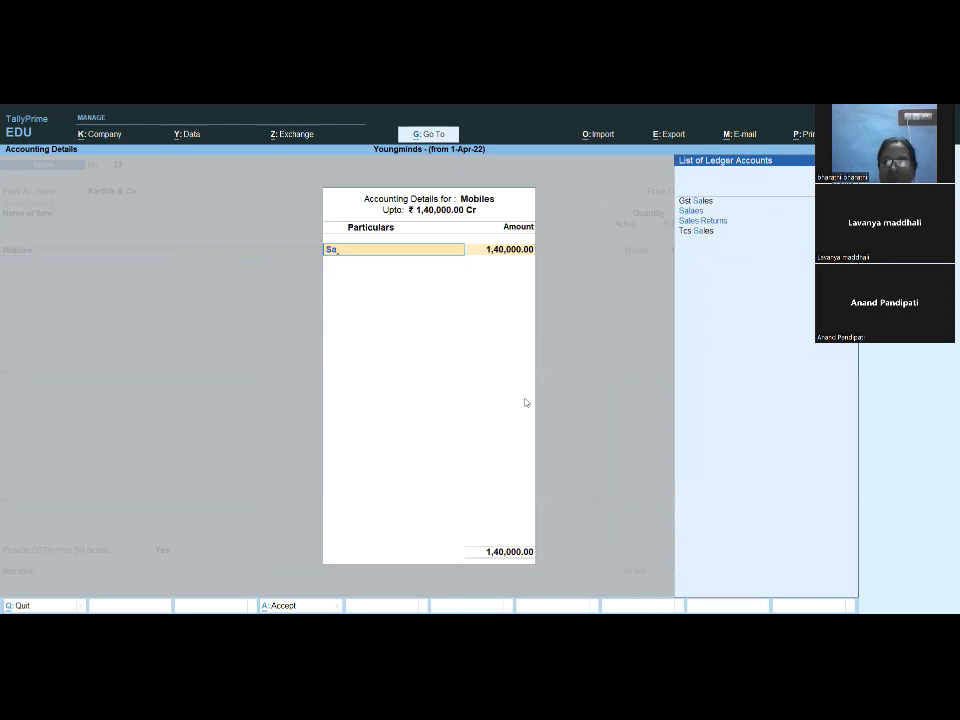
key(Return)
key(Return)
key(Return)
key(n)
key(Return)
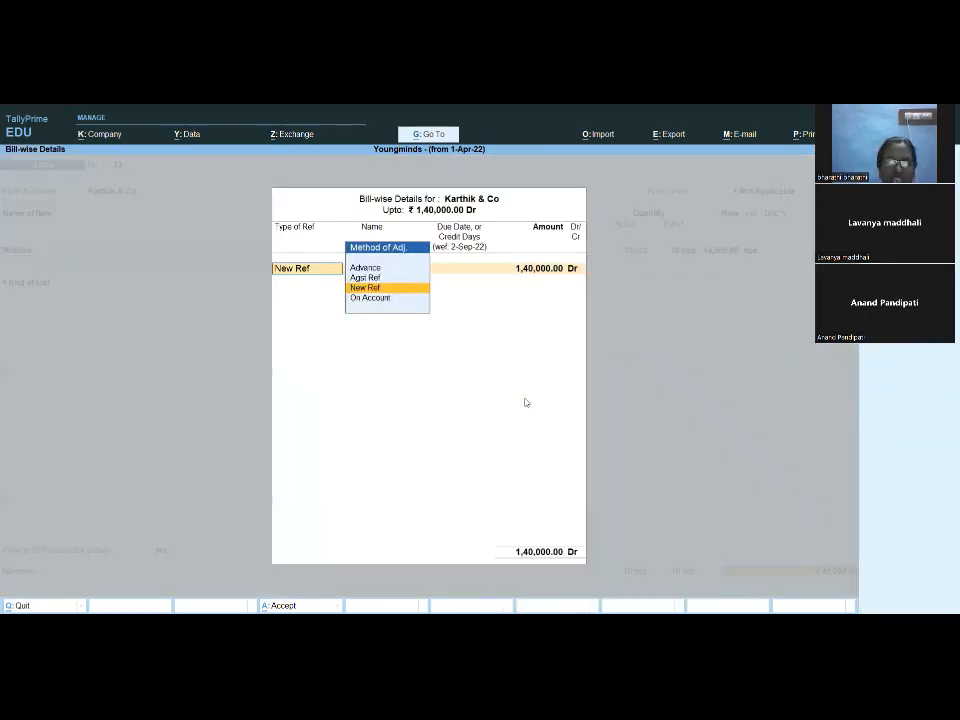
Record the Karthik & Co bill as New Ref and save the sales voucher without sending e-Way Bill details.
key(Return)
key(Return)
key(Return)
key(Return)
key(Return)
key(Return)
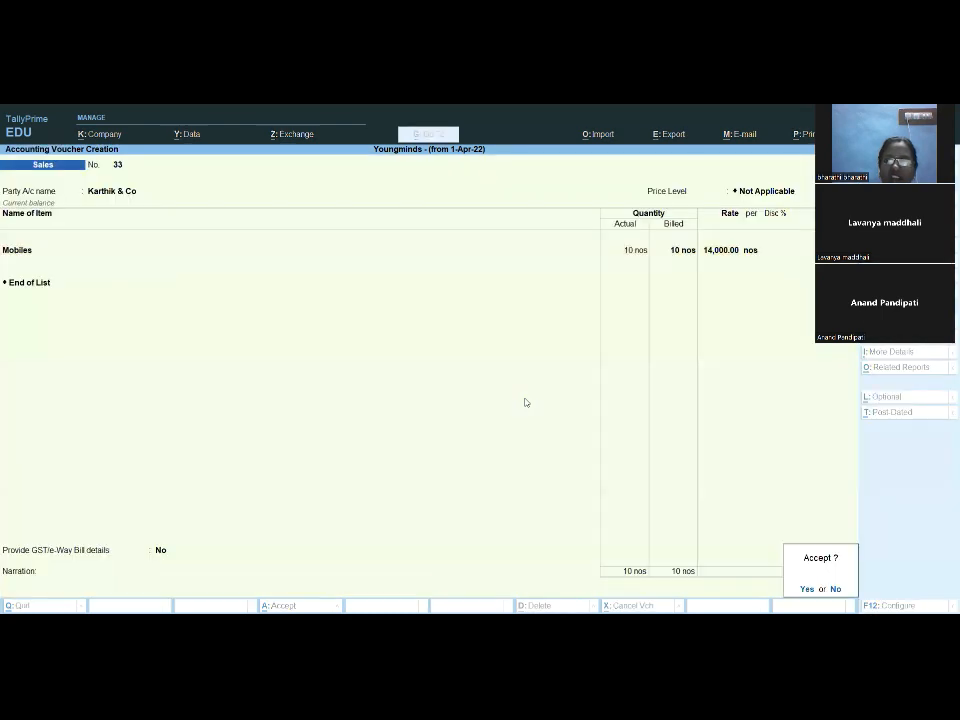
key(Return)
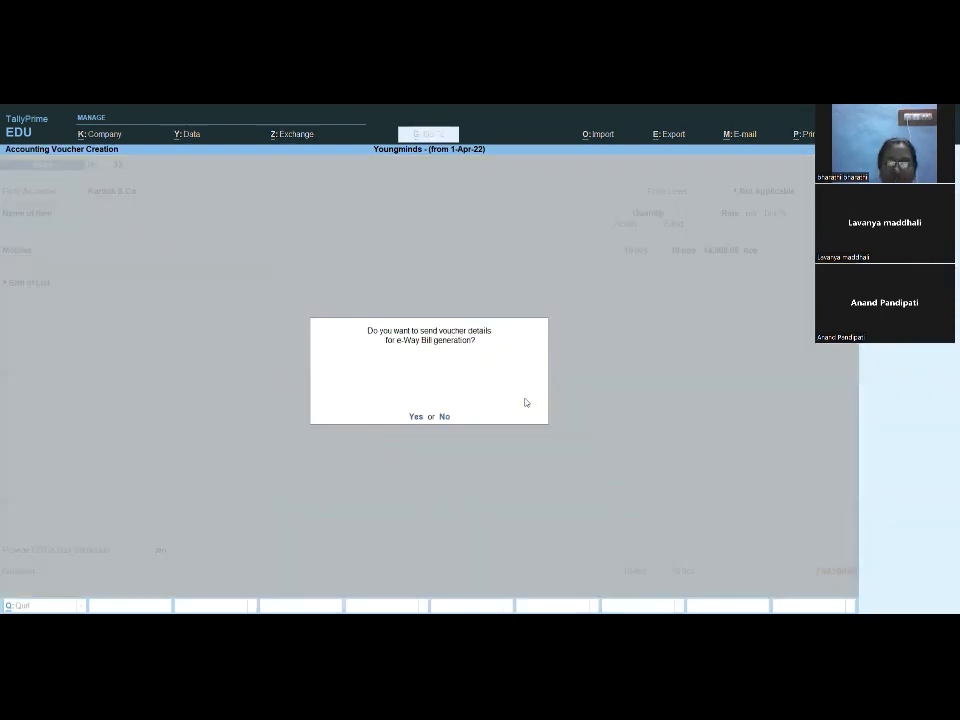
key(n)
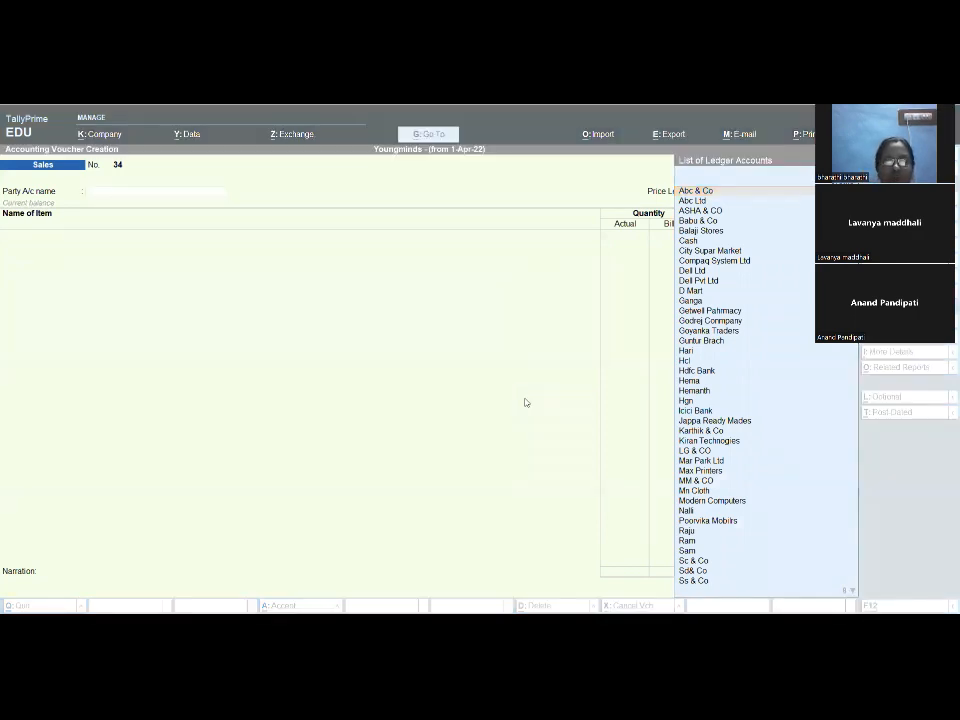
Leave voucher entry and open the Statements of Inventory reports.
key(Escape)
key(y)
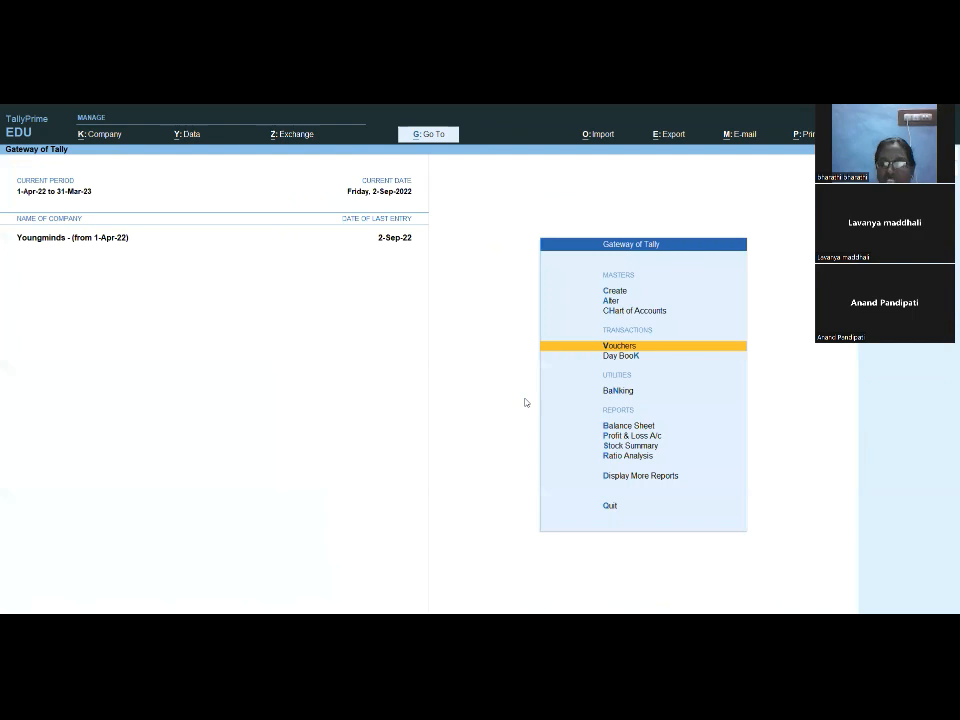
key(Down)
key(Down)
key(Down)
key(Down)
key(Down)
key(Down)
key(Down)
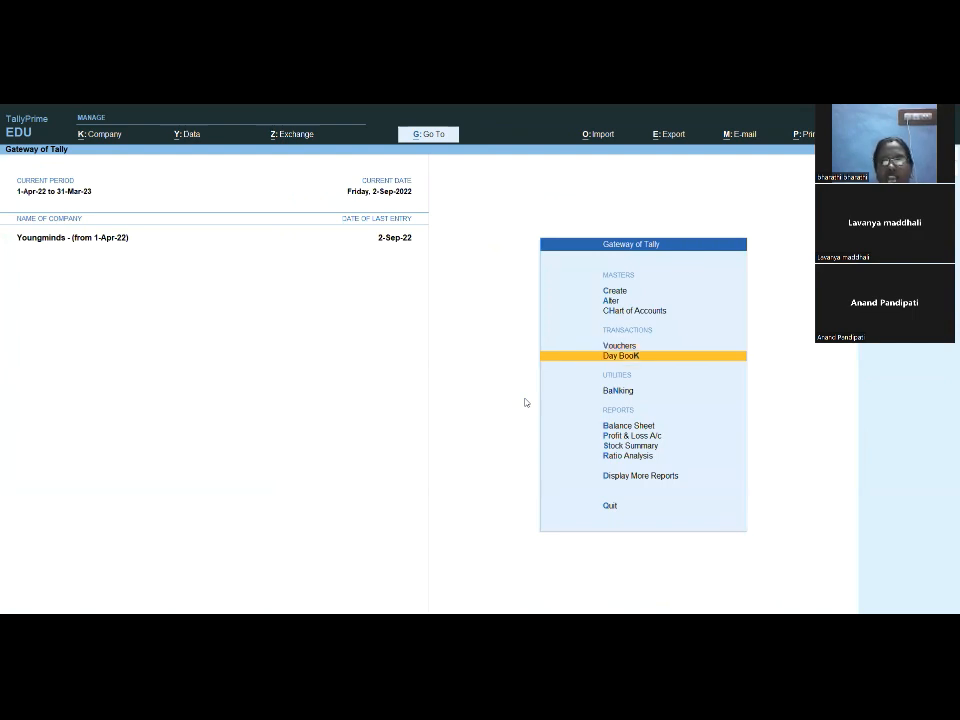
key(Return)
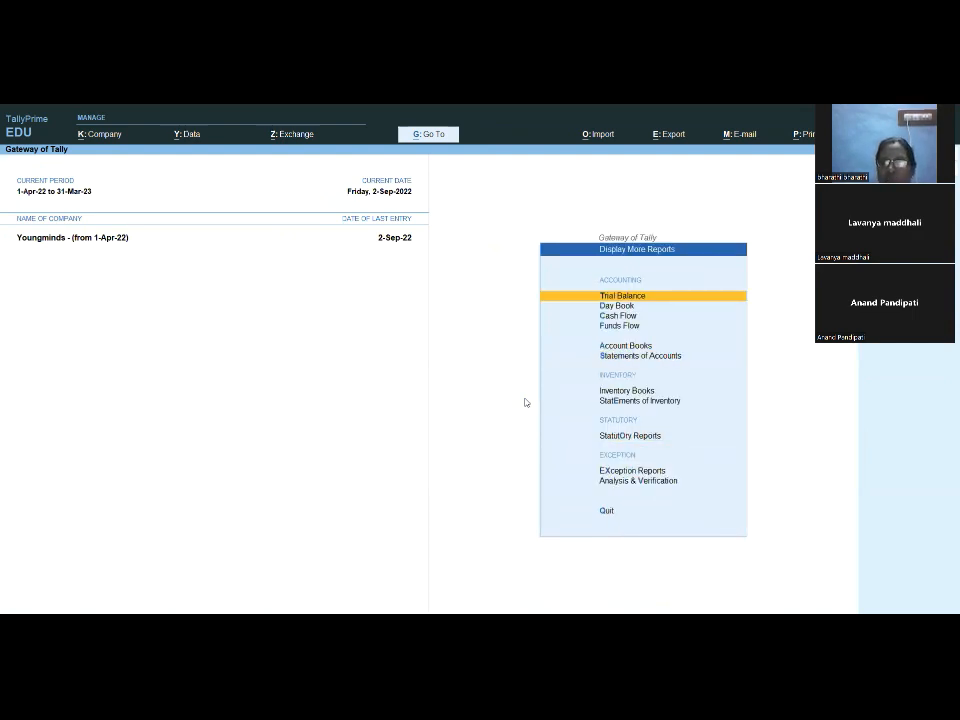
key(Down)
key(Down)
key(Down)
key(Down)
key(Down)
key(Down)
key(Down)
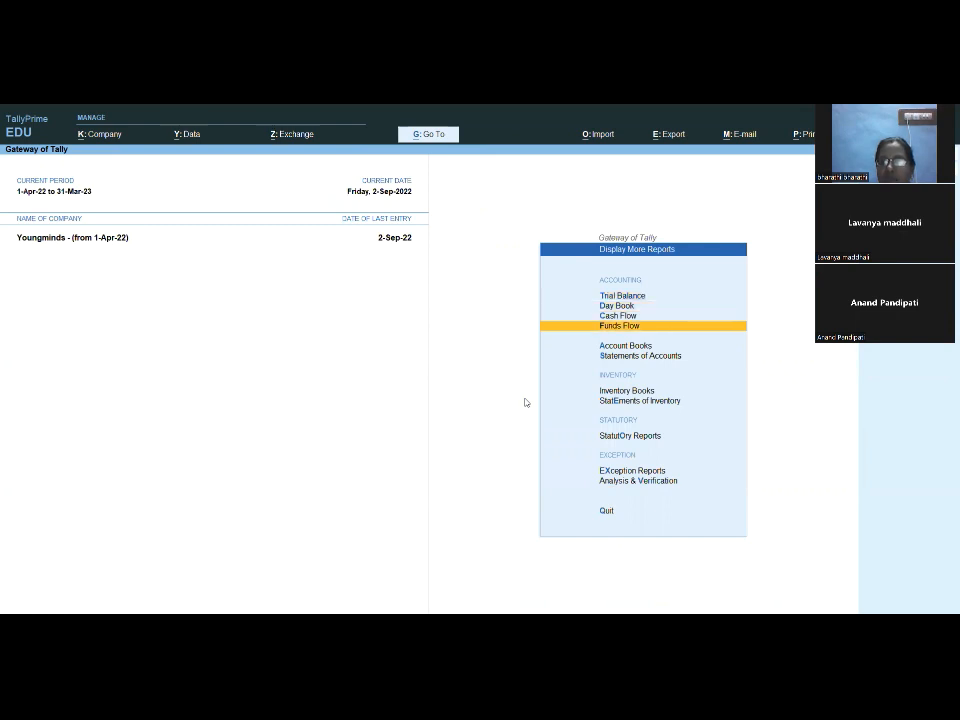
key(Return)
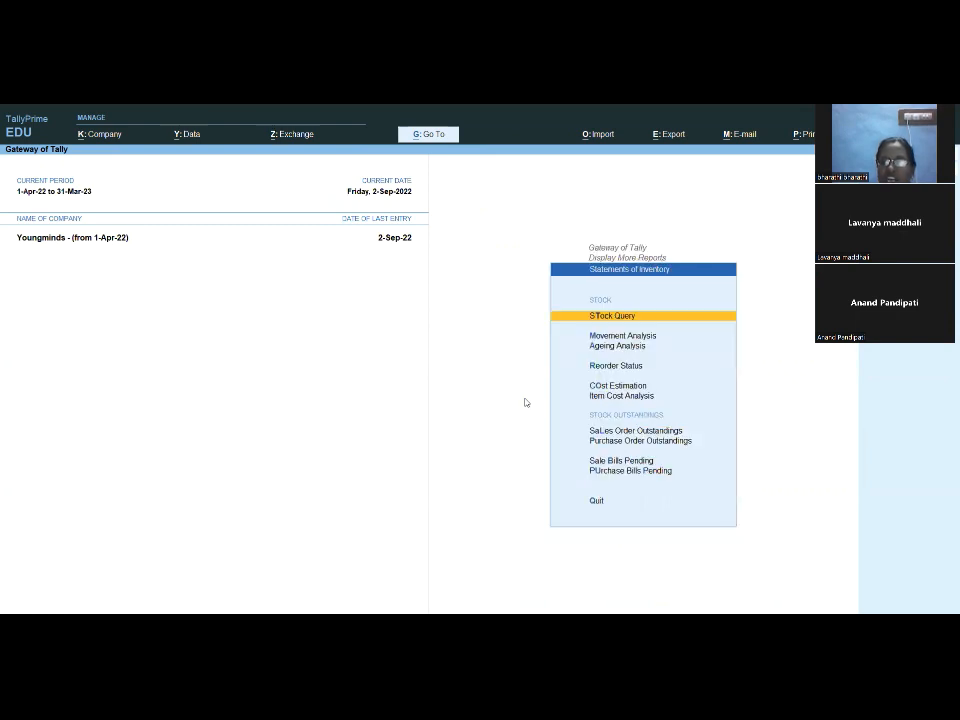
Open Item Cost Analysis by Stock Item.
key(Down)
key(Down)
key(Down)
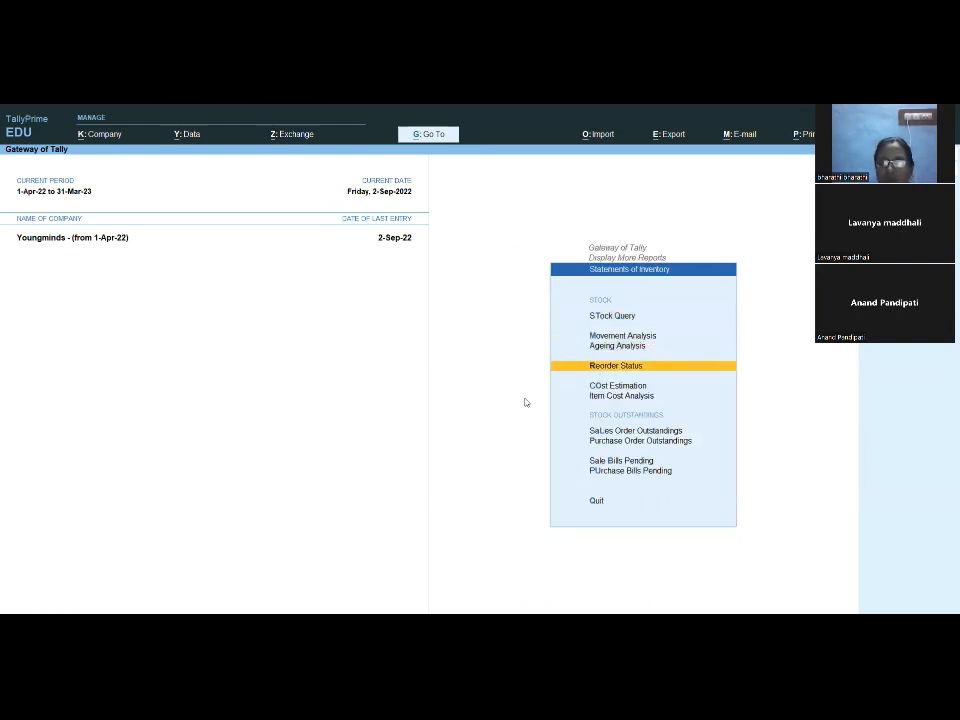
key(Return)
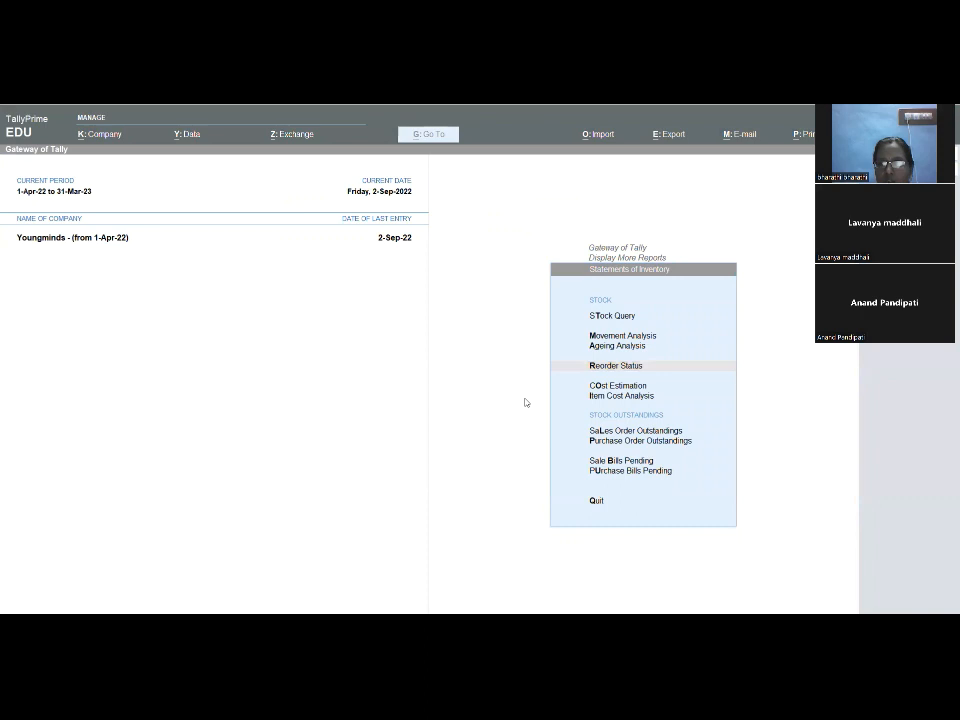
key(Down)
key(Down)
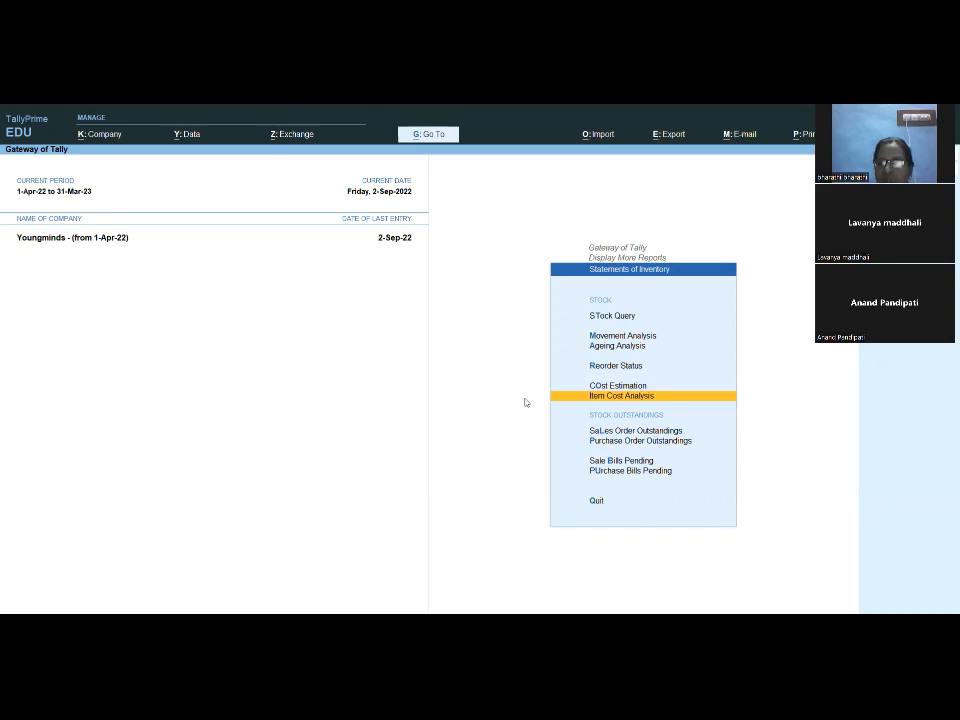
key(Return)
key(Down)
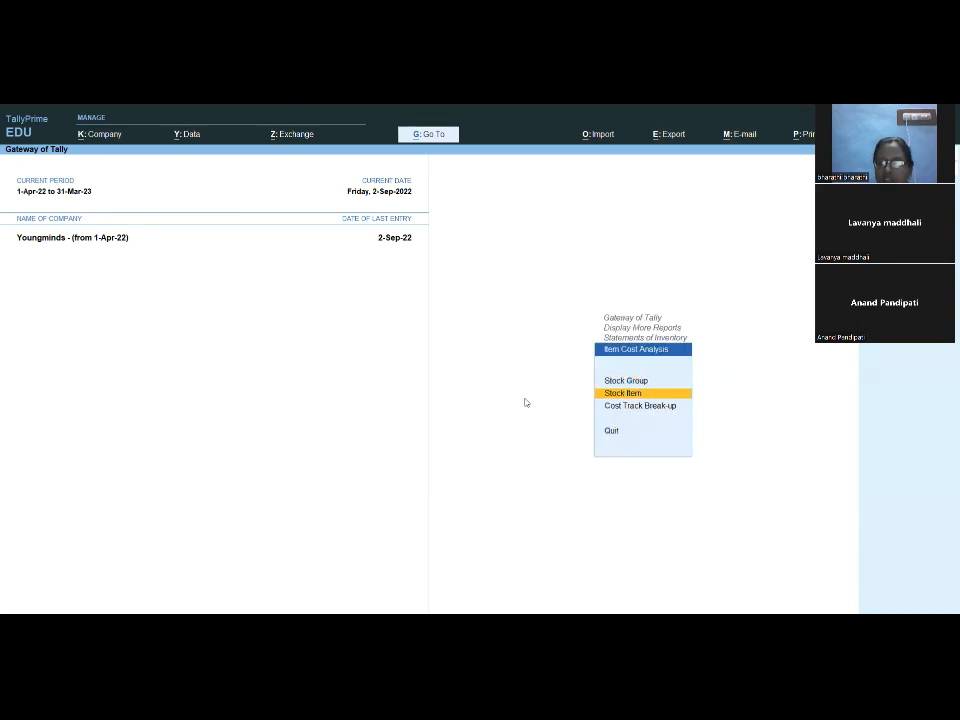
key(Return)
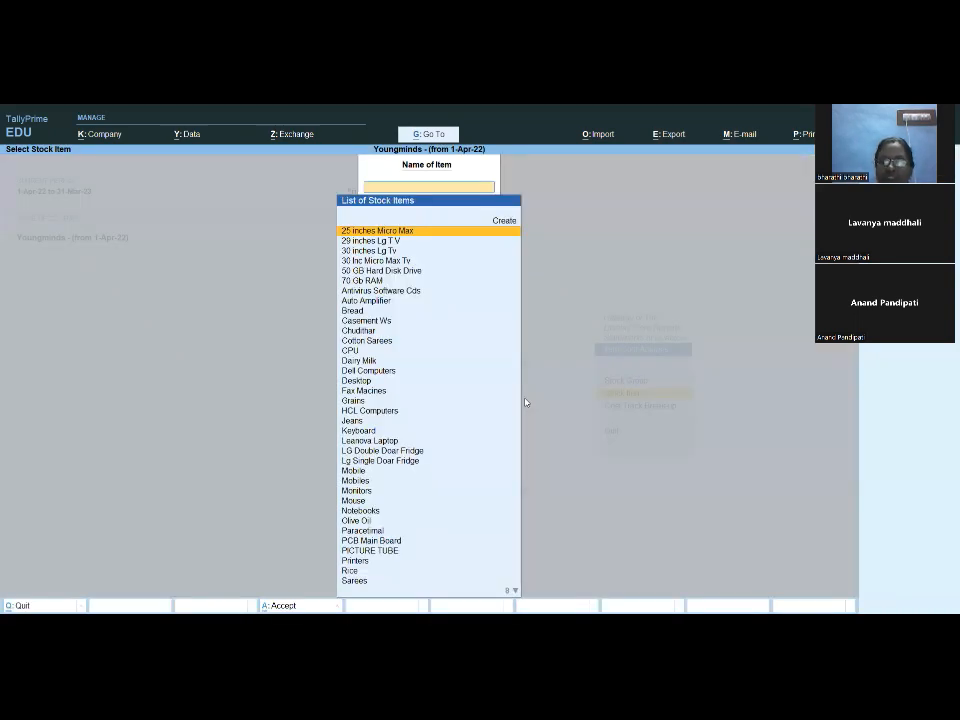
Display the stock item cost analysis for Mobiles.
key(Down)
key(Down)
key(Down)
key(Down)
text(M)
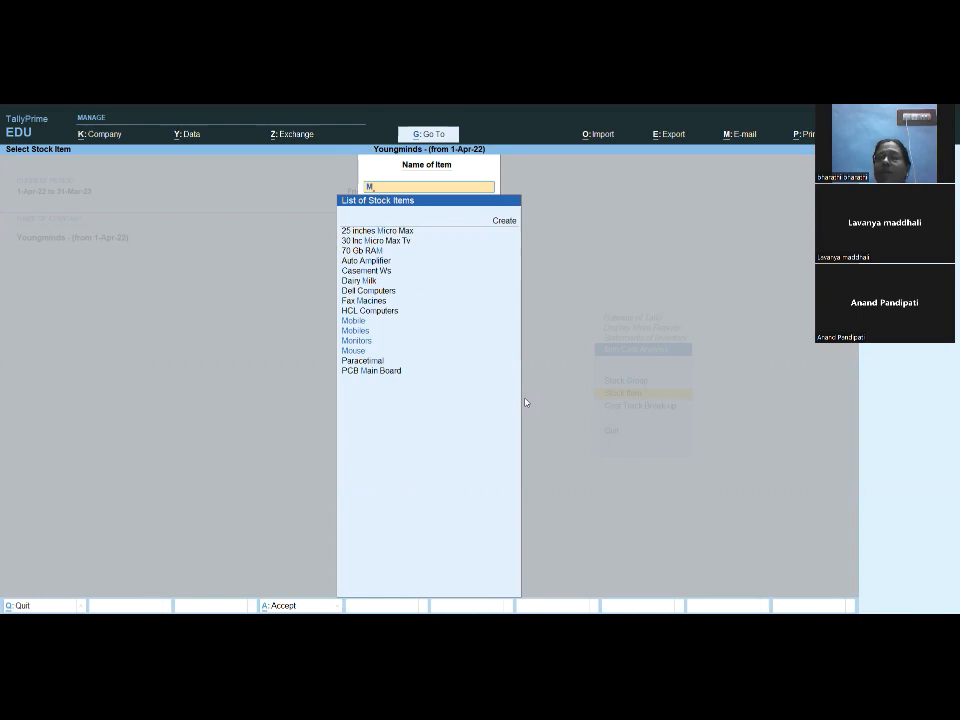
key(Down)
key(Down)
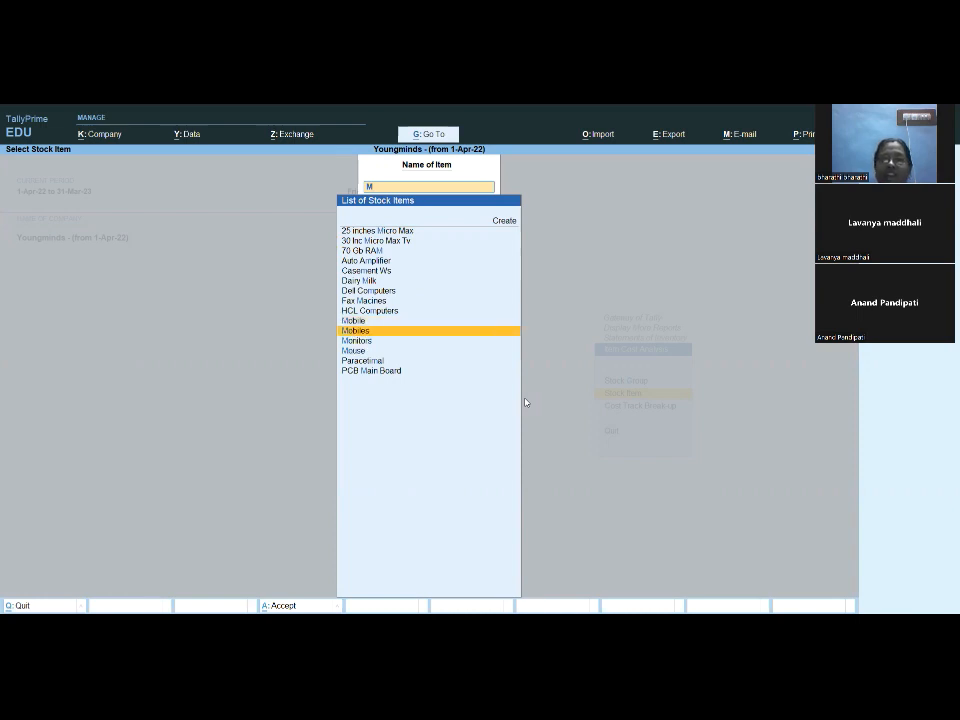
key(Return)
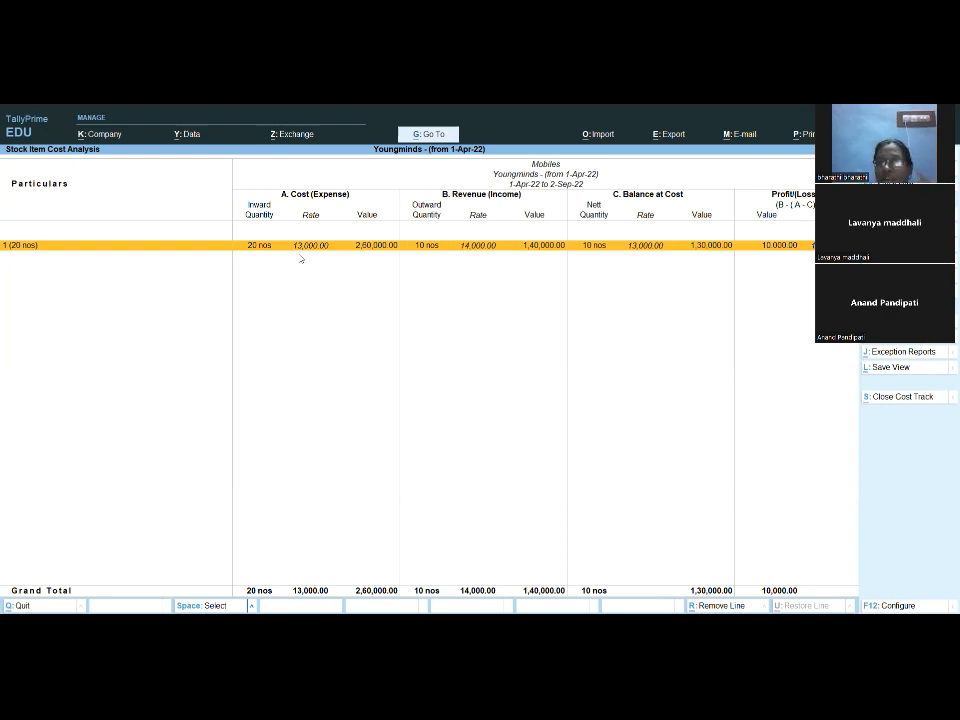
Examine the cost, revenue, profit and item movements in the breakup of Mobiles tracking number 1, and return to the stock item selection.
click(769, 251)
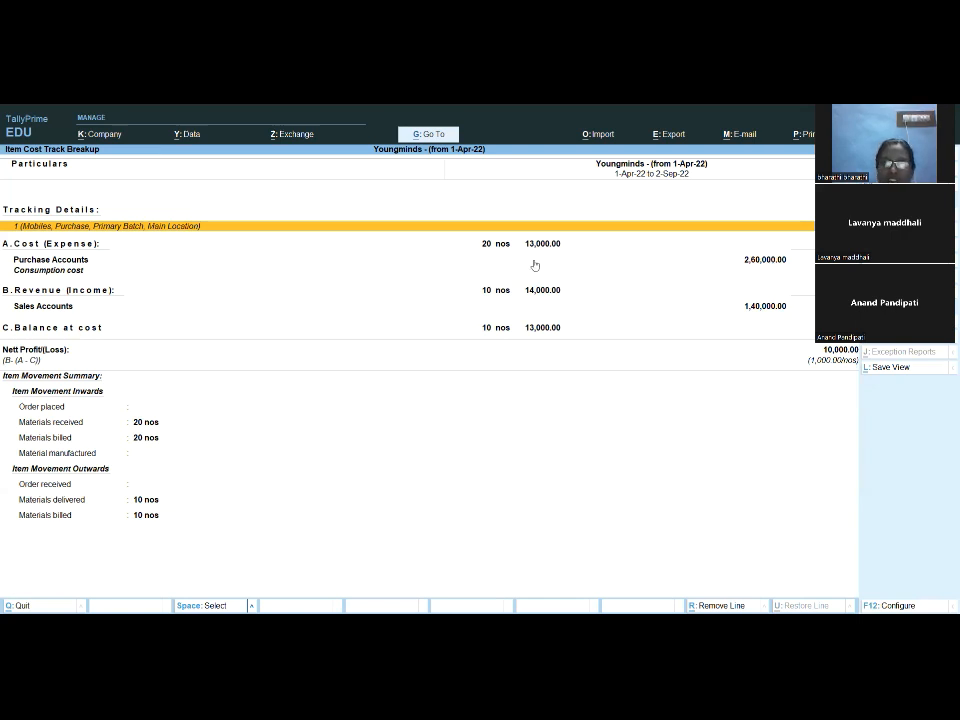
click(613, 268)
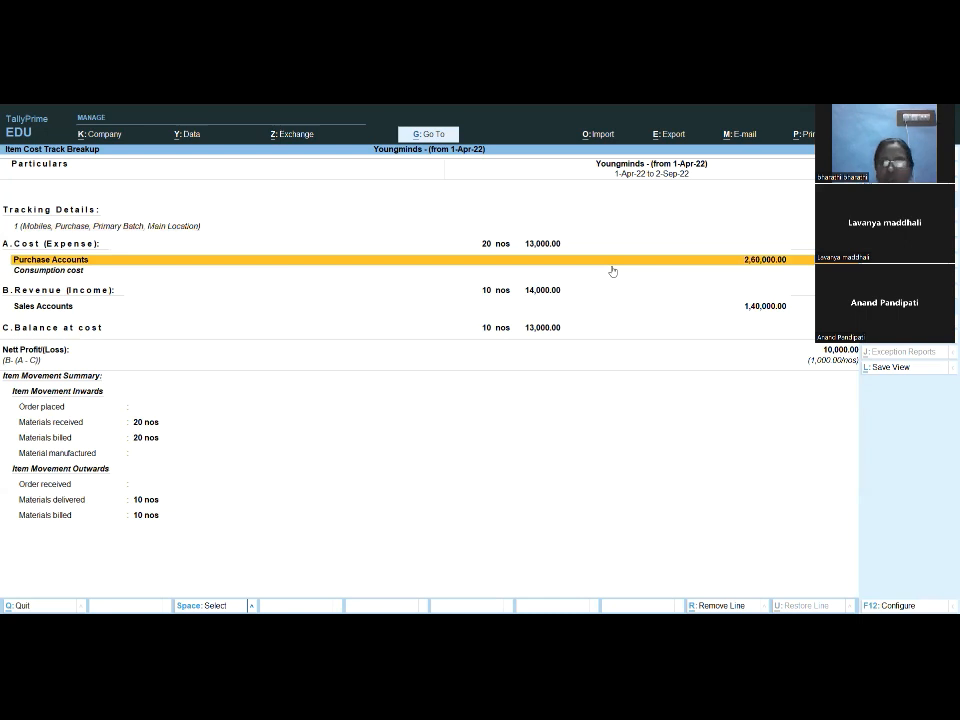
key(Down)
key(Down)
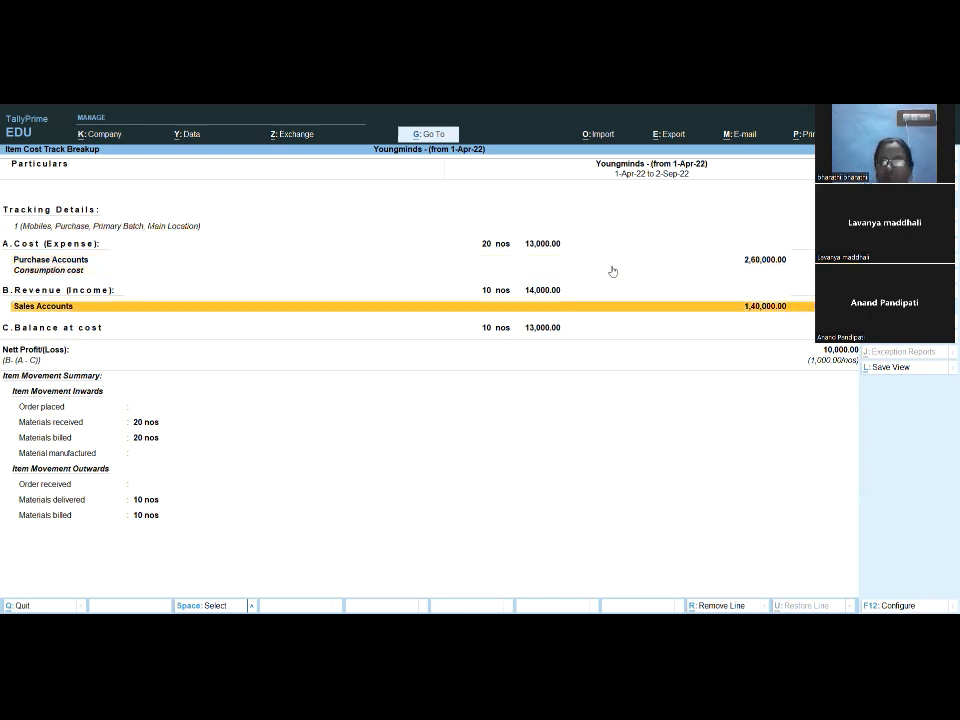
key(Down)
key(Down)
key(Down)
key(Down)
key(Down)
key(Down)
key(Down)
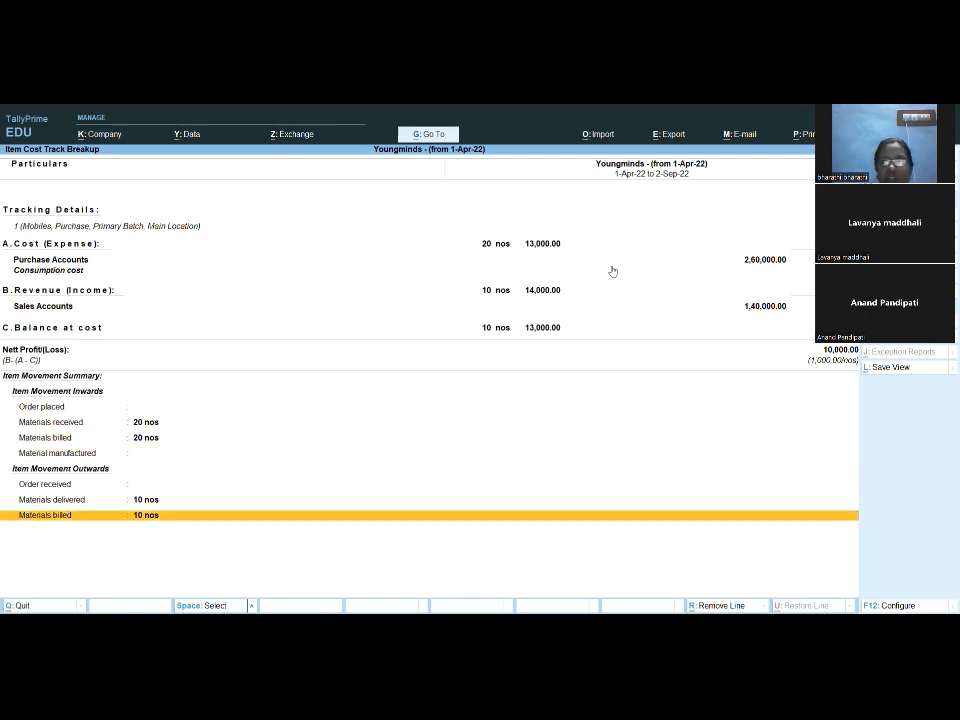
key(Up)
key(Up)
key(Up)
key(Up)
key(Up)
key(Up)
key(Up)
key(Up)
key(Up)
key(Up)
key(Down)
key(Down)
key(Down)
key(Down)
key(Down)
key(Down)
key(Down)
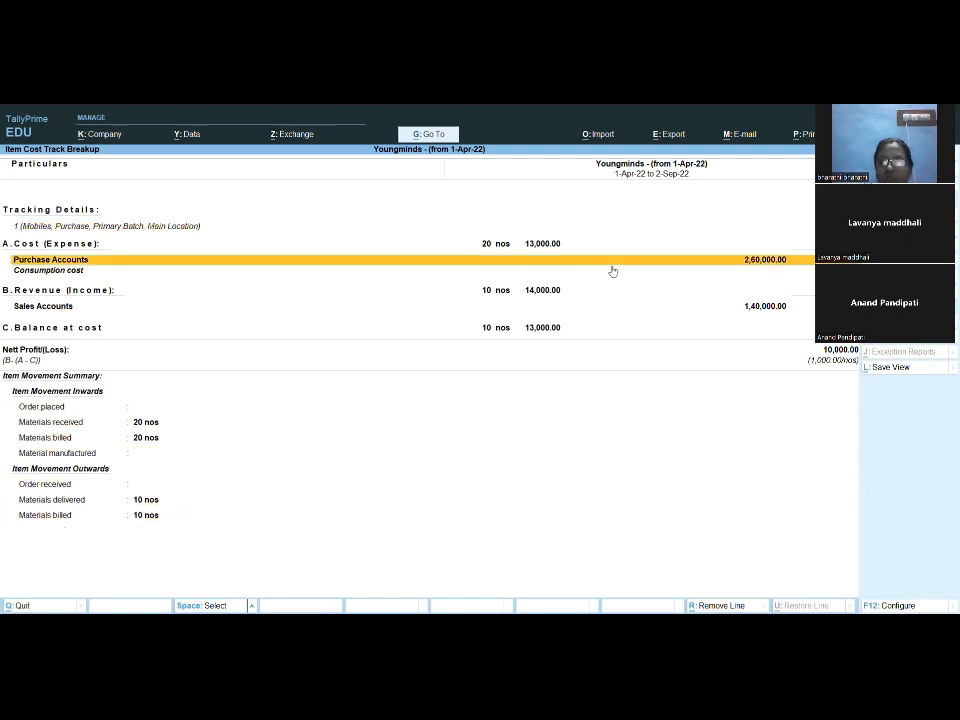
key(Down)
key(Down)
key(Down)
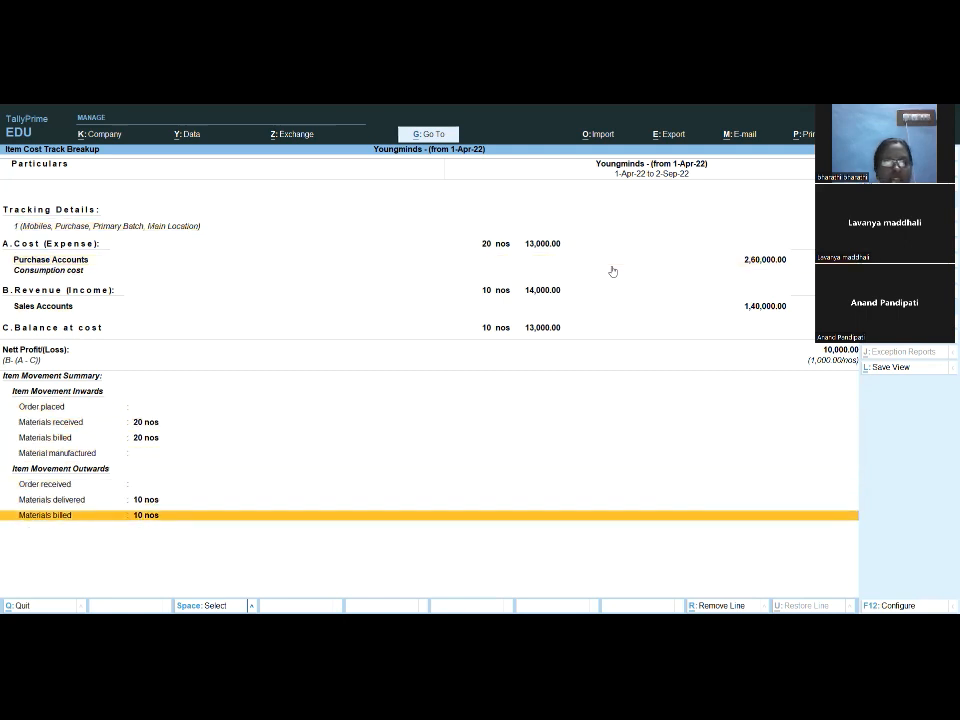
key(Up)
key(Up)
key(Up)
key(Up)
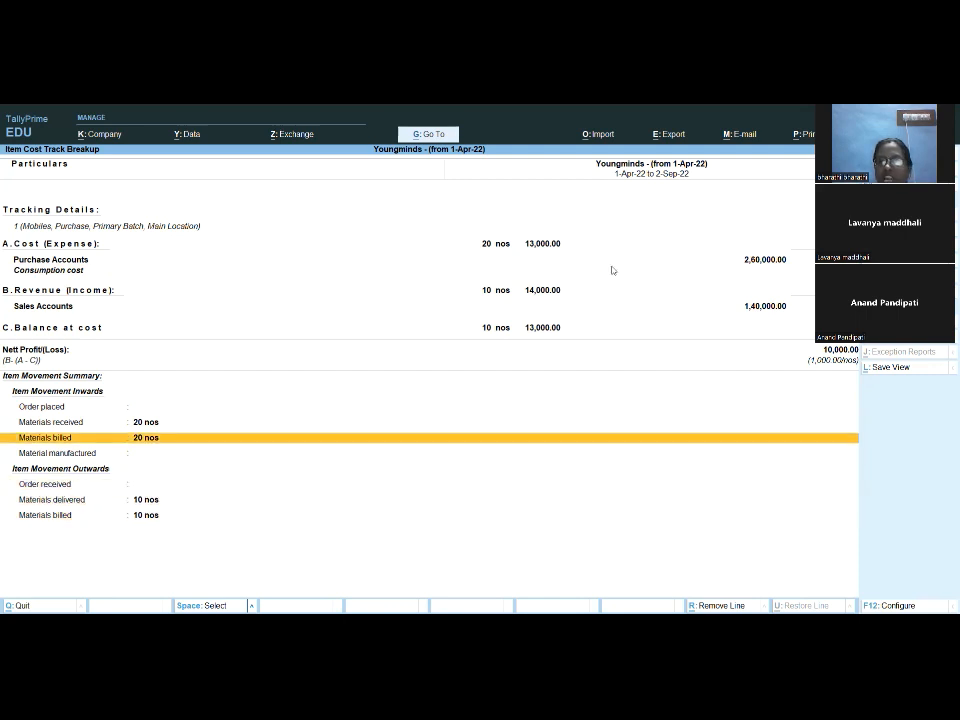
key(Escape)
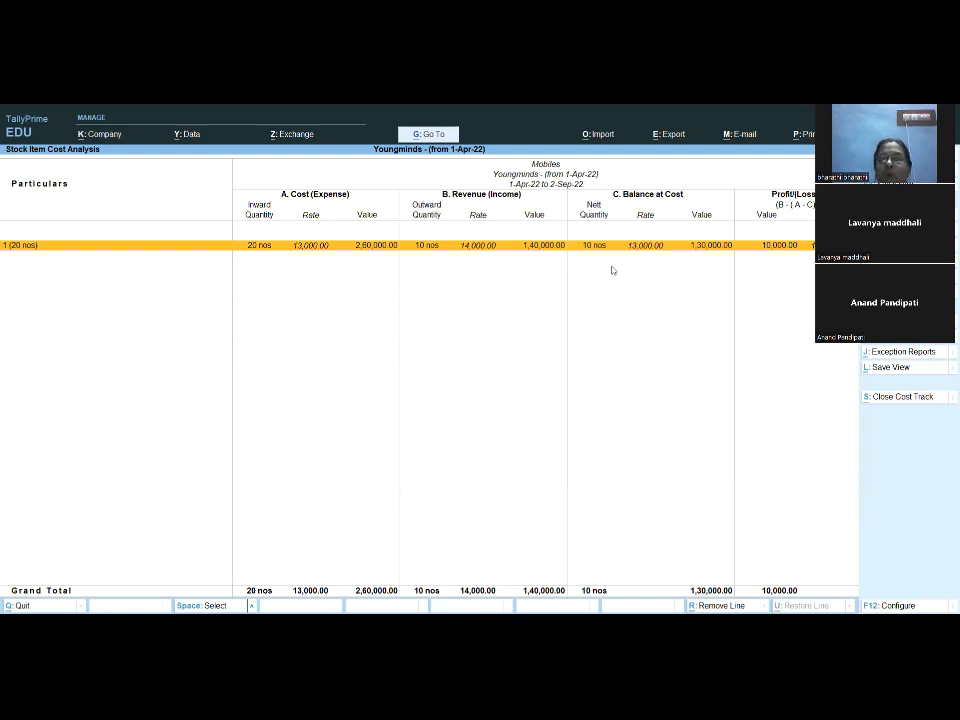
key(Escape)
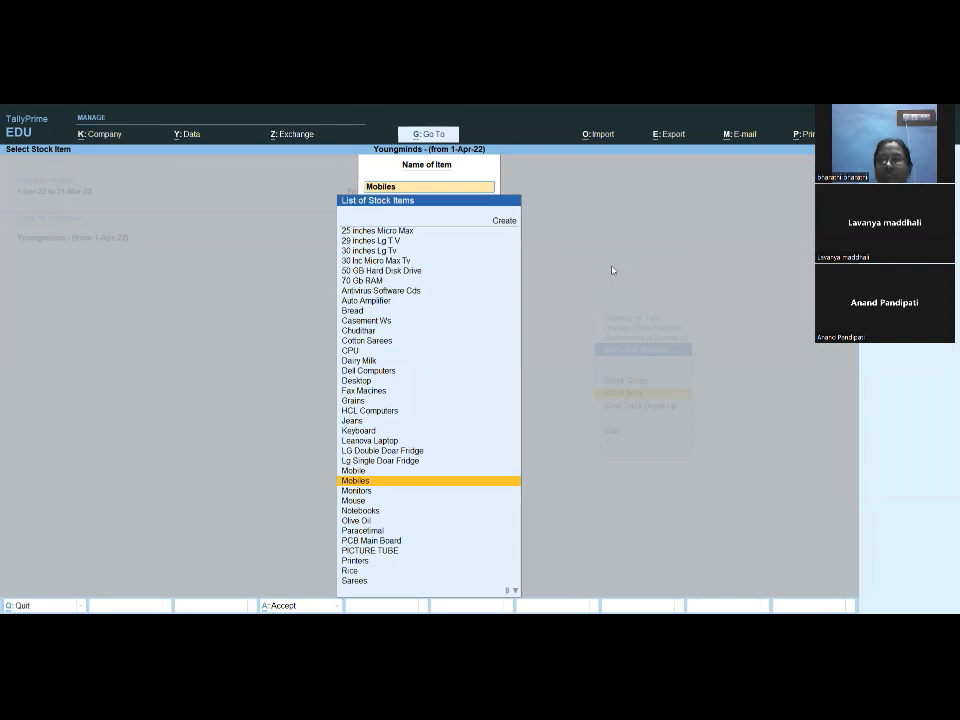
View the Cost Track Break-up report for Mobiles cost track 1, and return to the Item Cost Analysis options.
key(Escape)
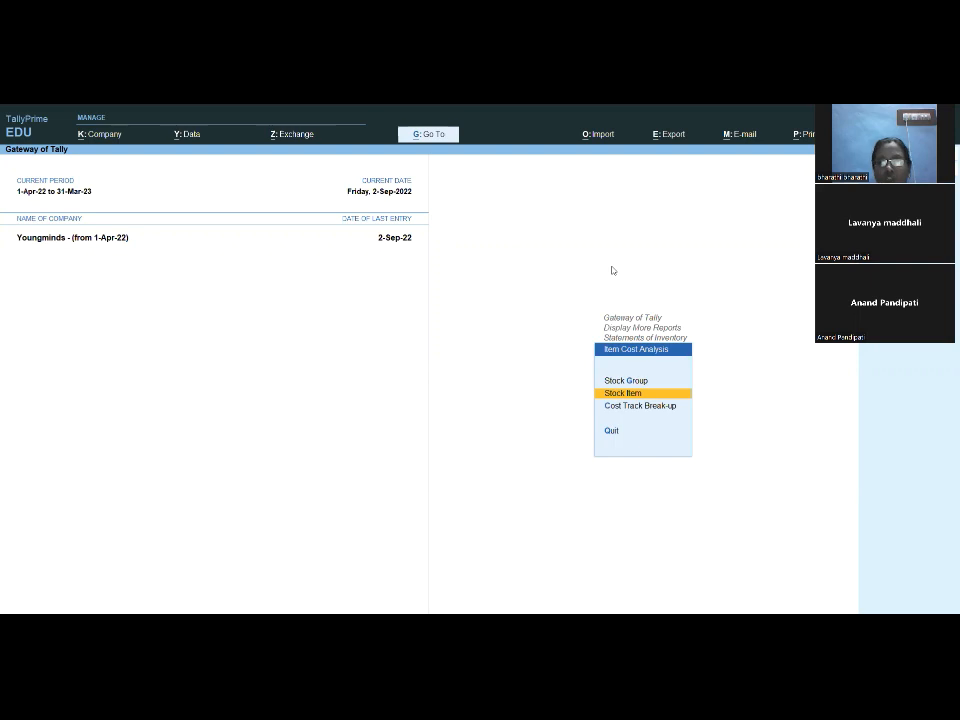
key(Down)
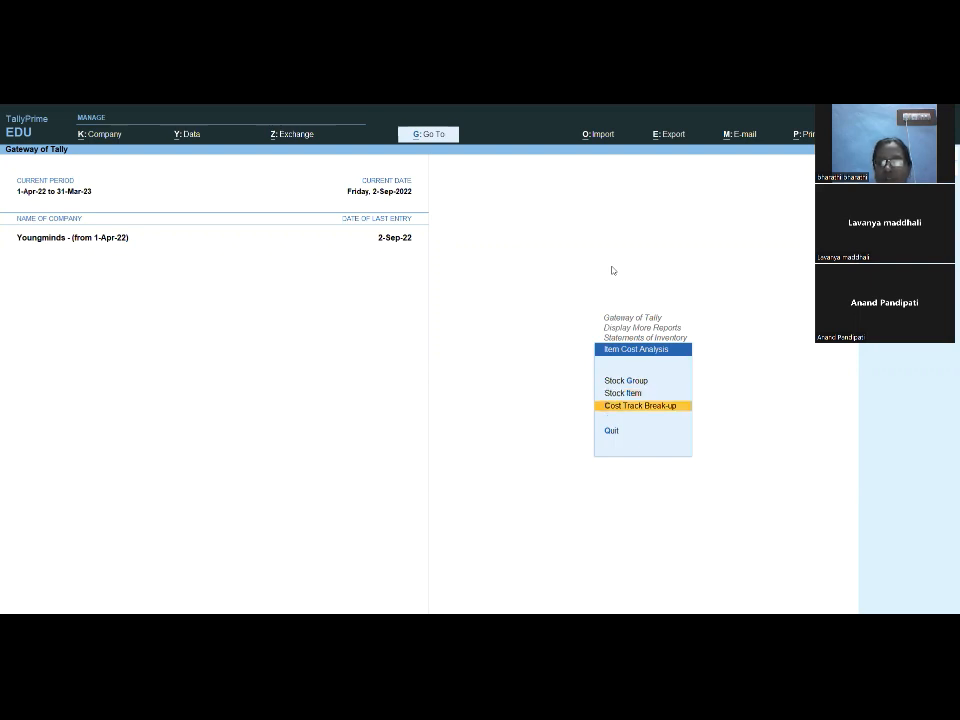
key(Return)
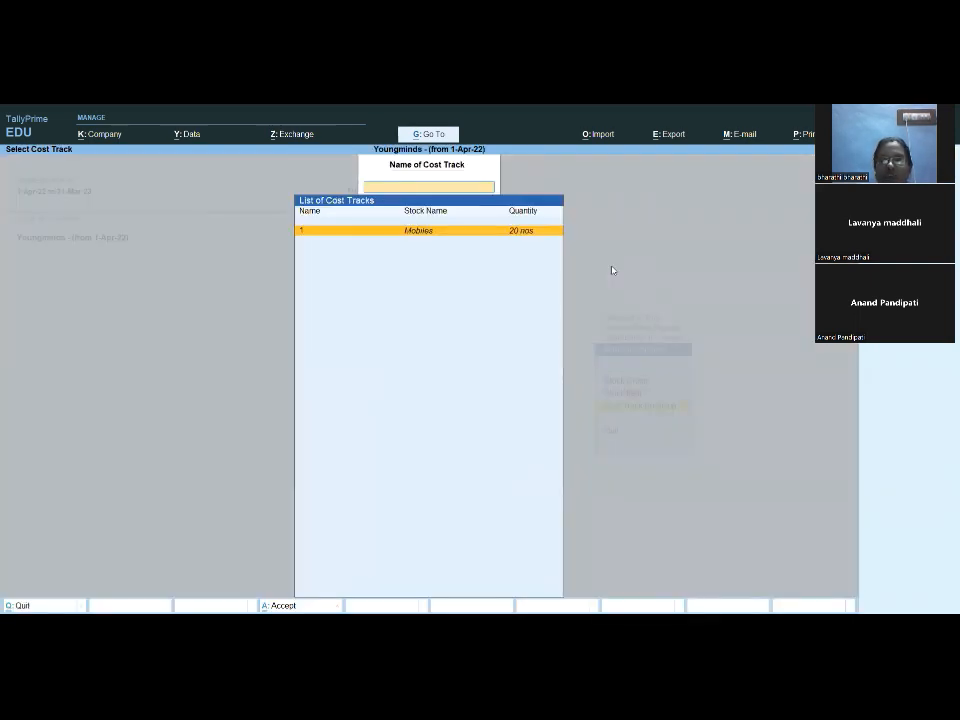
key(Return)
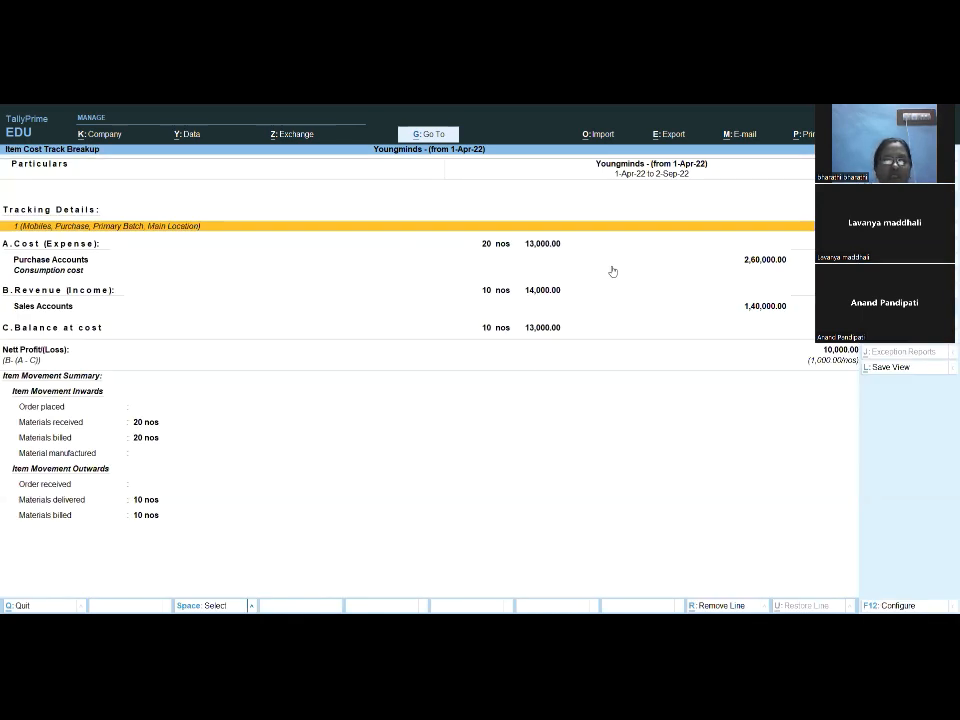
key(Escape)
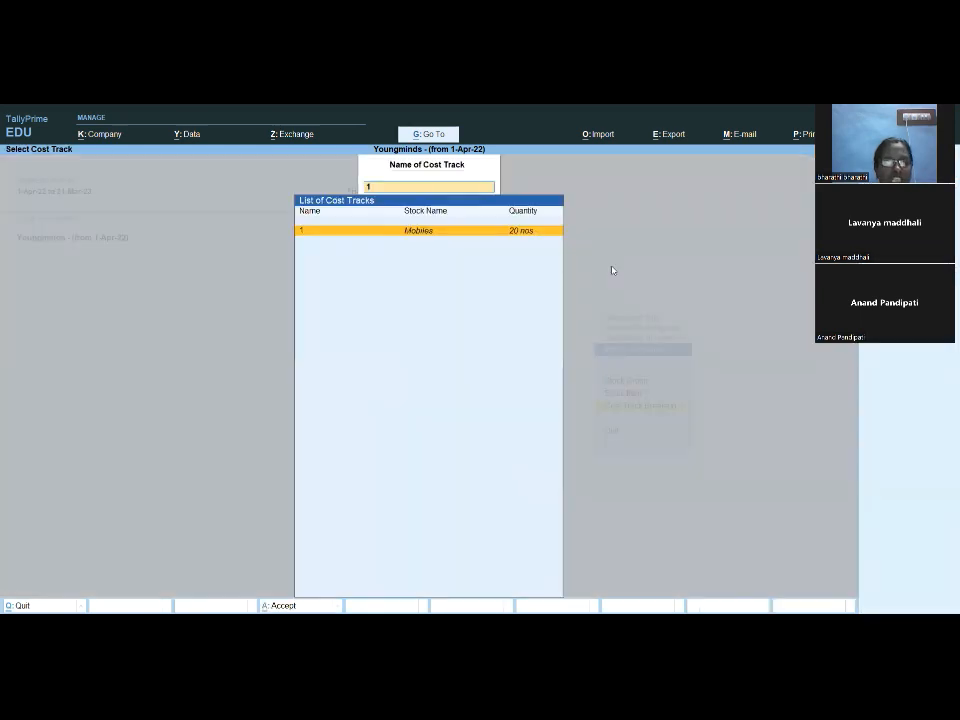
key(Escape)
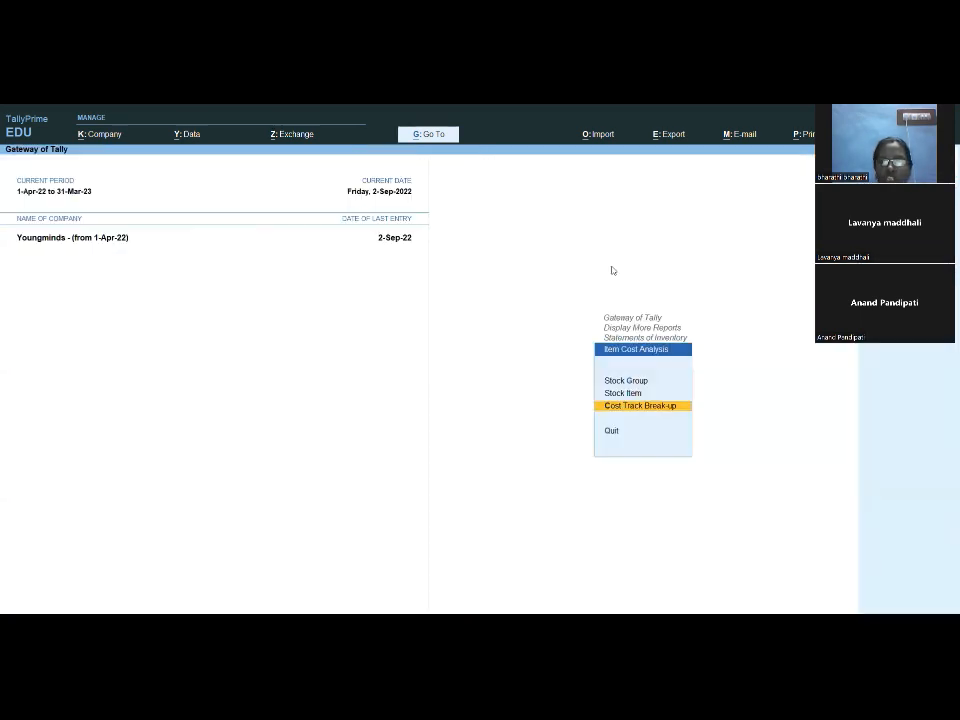
Look through the stock groups available for Item Cost Analysis by Stock Group, and leave the list without choosing one.
key(Up)
key(Up)
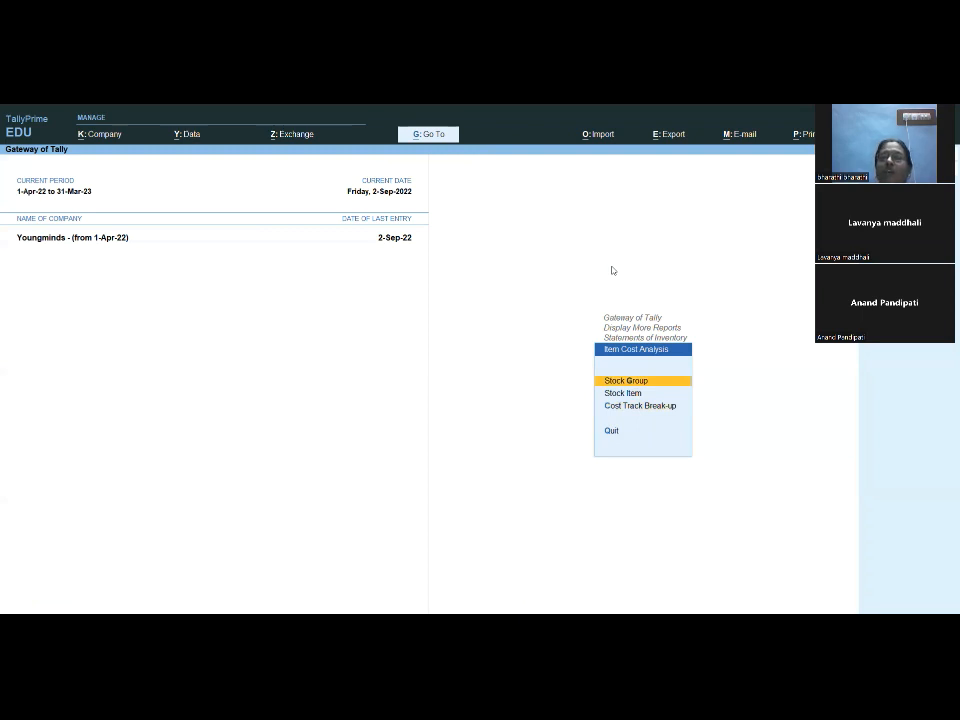
key(Return)
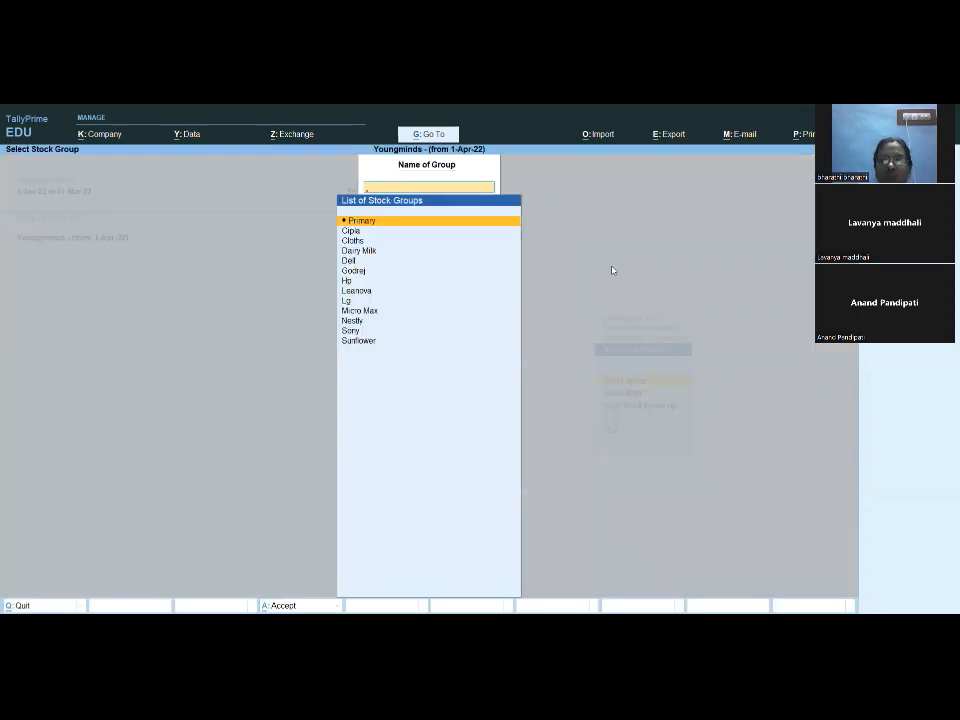
key(Down)
key(Down)
key(Down)
key(Down)
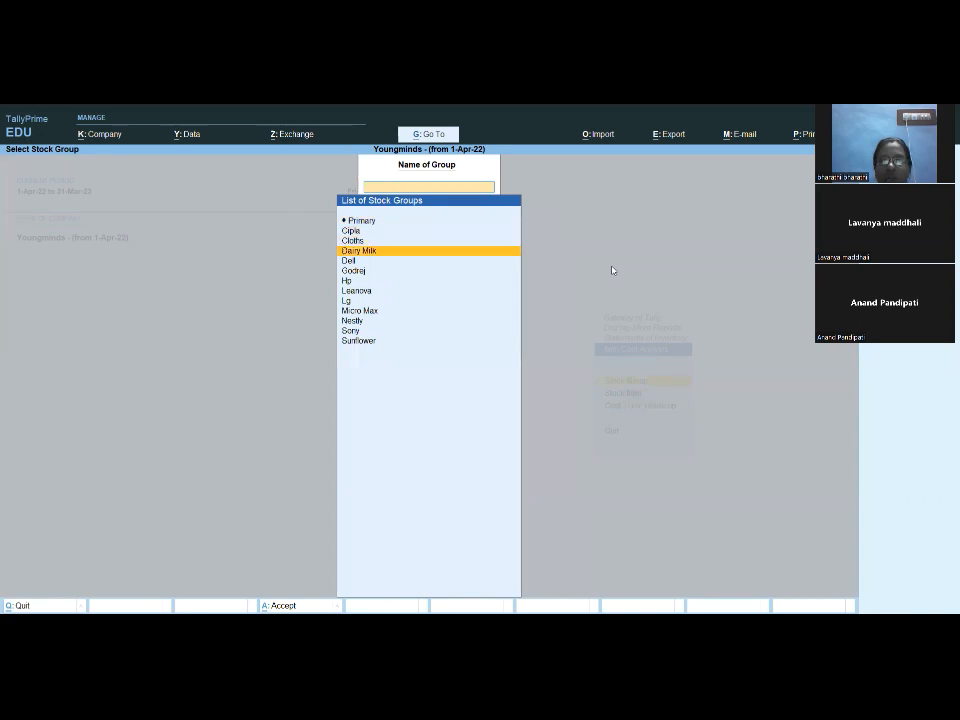
key(Down)
key(Down)
key(Down)
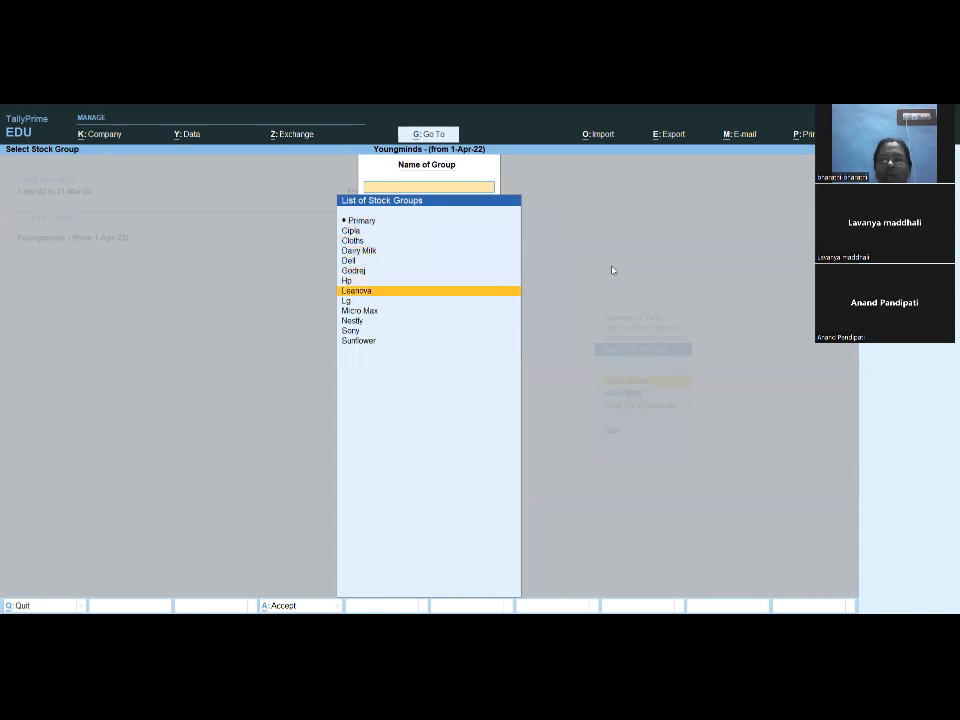
key(Escape)
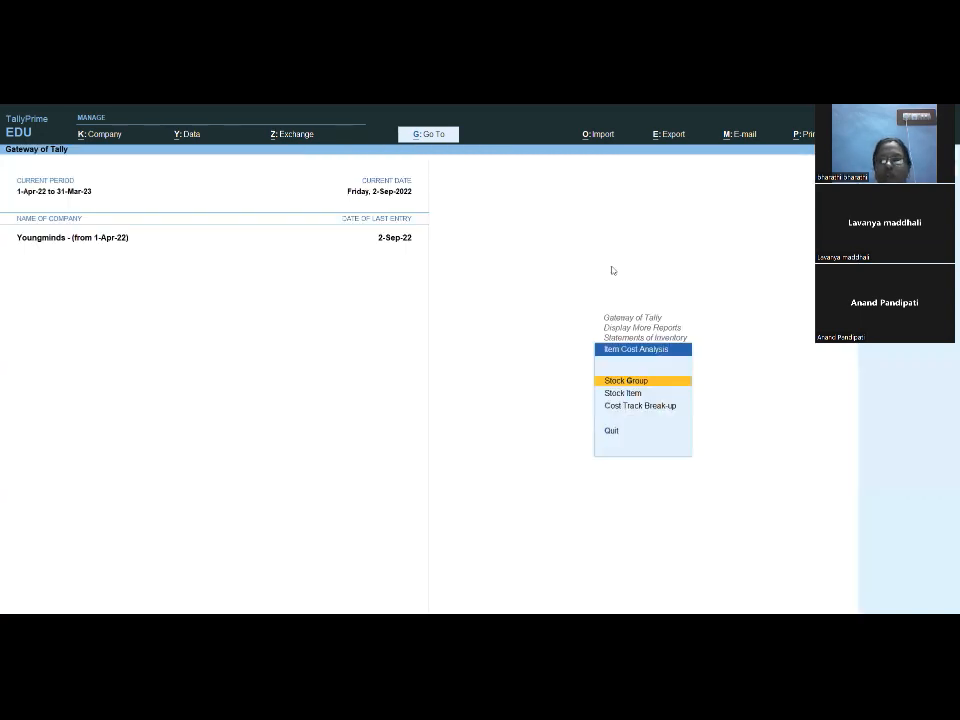
Leave Item Cost Analysis, view the stock group selection for Cost Estimation, and return to Statements of Inventory.
key(Escape)
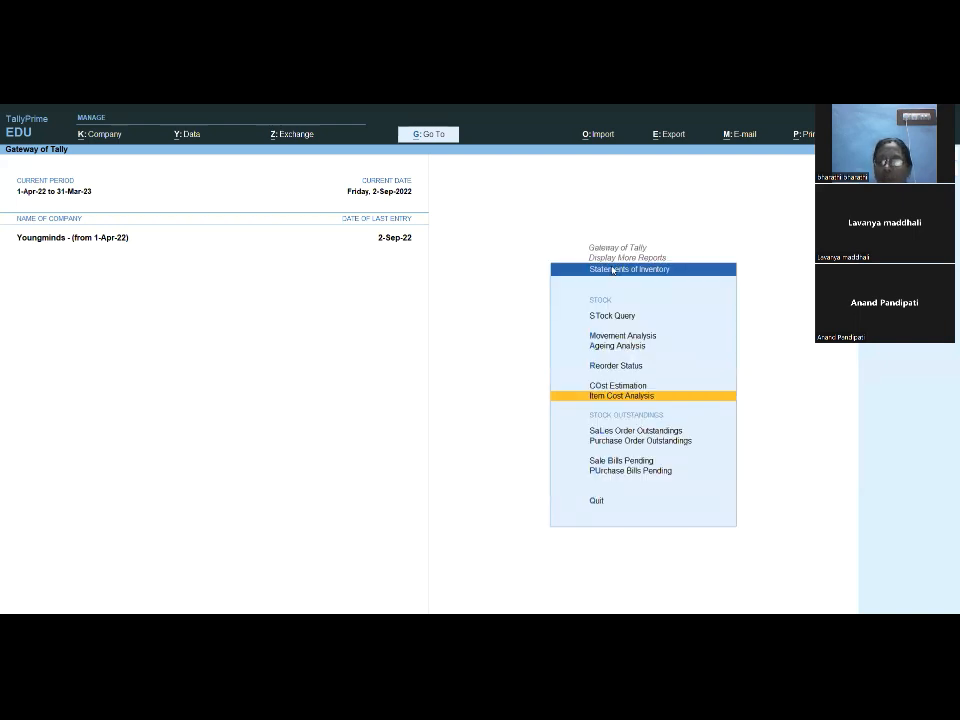
key(Up)
key(Return)
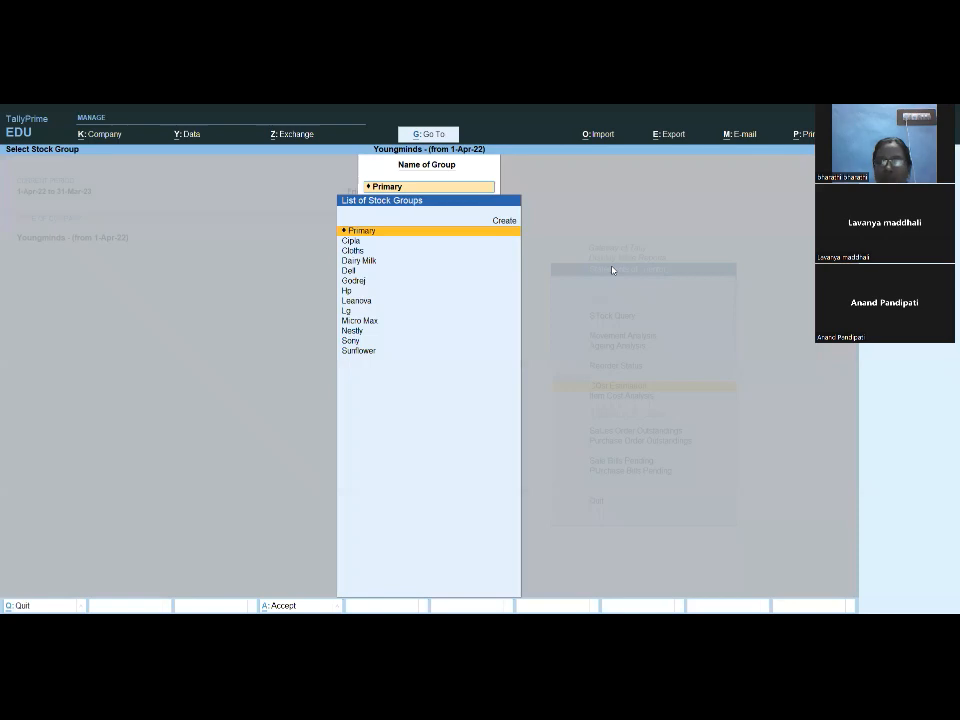
key(Escape)
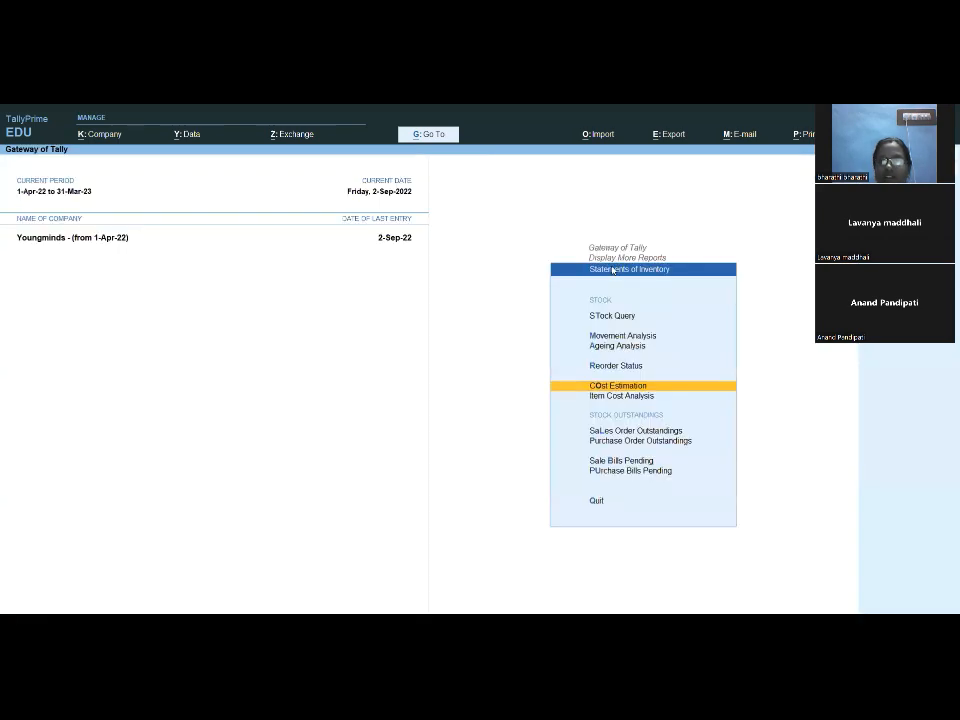
Exit the inventory reports and switch to the Cost Tracking document in Word to review its notes from the beginning.
key(Escape)
key(Escape)
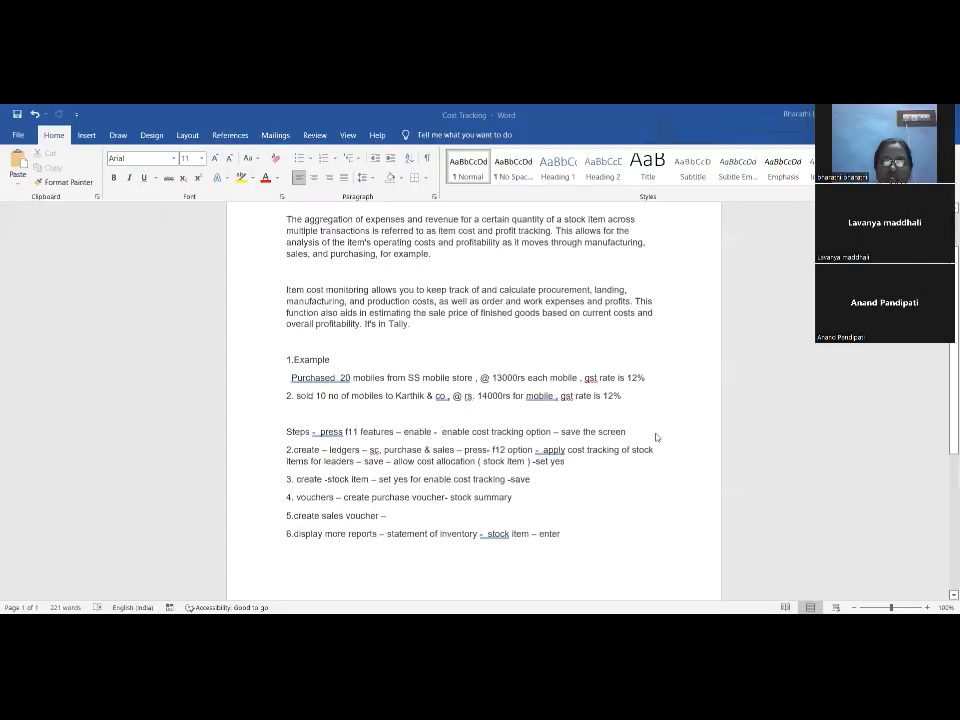
scroll(653, 437, up, 3)
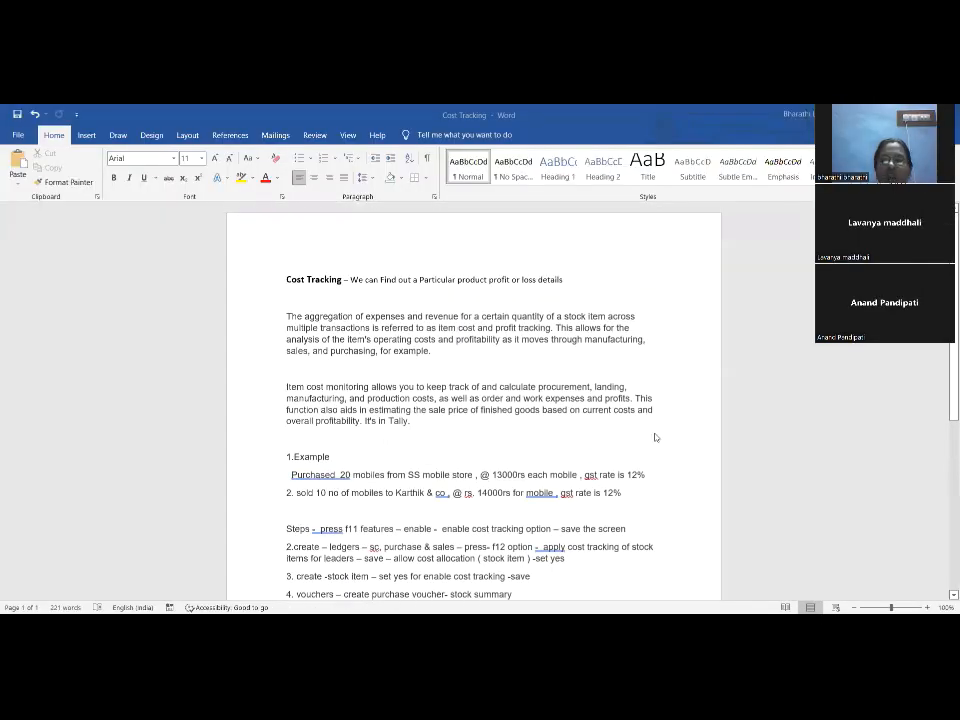